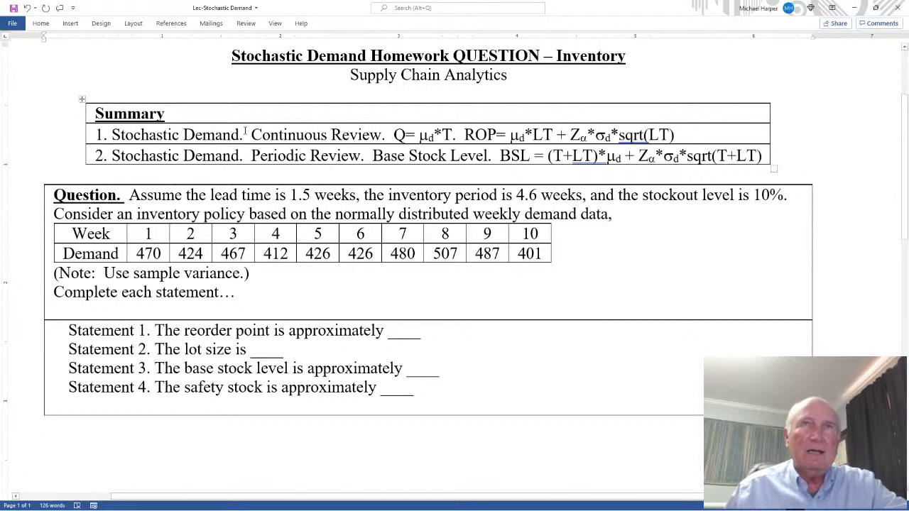
- Highlight the homework's summary formulas, assumptions, weekly demand values and instructions in Word
{"action": "left_click_drag", "start_coordinate": [245, 134], "coordinate": [249, 156]}
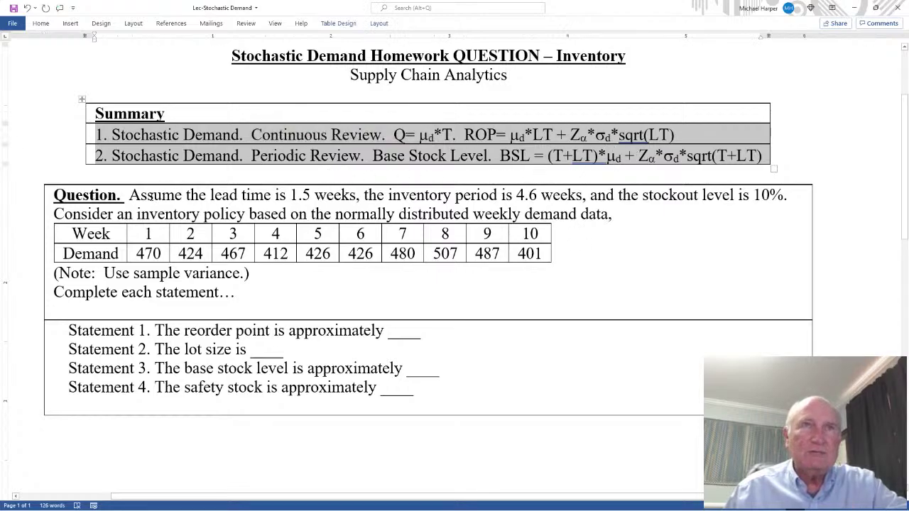
{"action": "left_click_drag", "start_coordinate": [140, 195], "coordinate": [770, 198]}
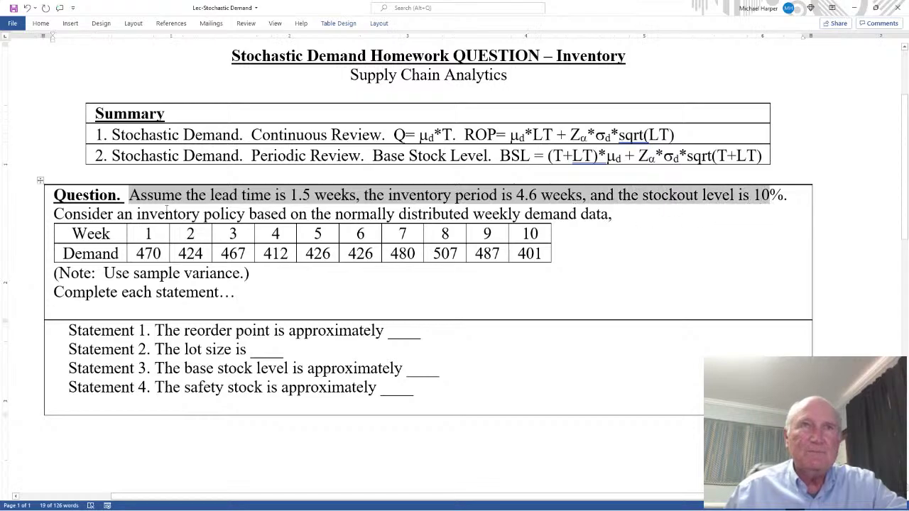
{"action": "left_click_drag", "start_coordinate": [100, 214], "coordinate": [412, 214]}
{"action": "left_click_drag", "start_coordinate": [481, 214], "coordinate": [609, 215]}
{"action": "left_click_drag", "start_coordinate": [147, 254], "coordinate": [522, 254]}
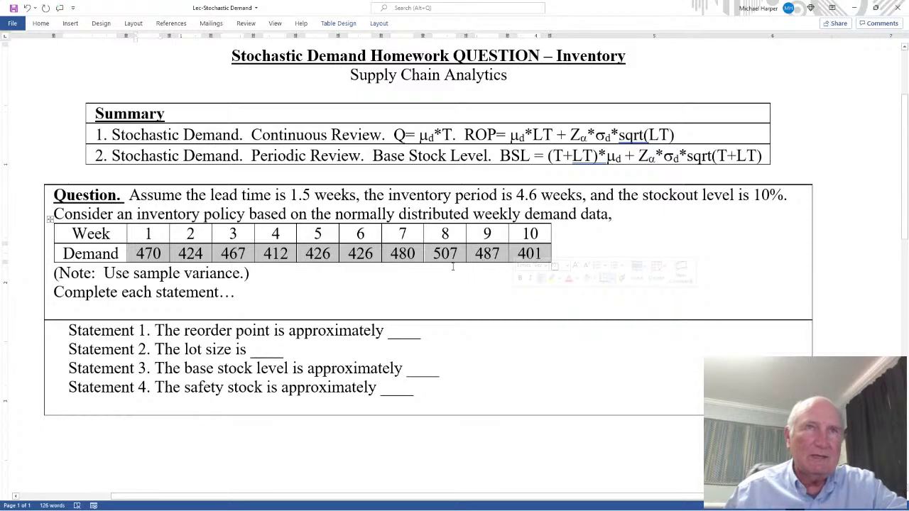
{"action": "left_click_drag", "start_coordinate": [98, 273], "coordinate": [241, 273]}
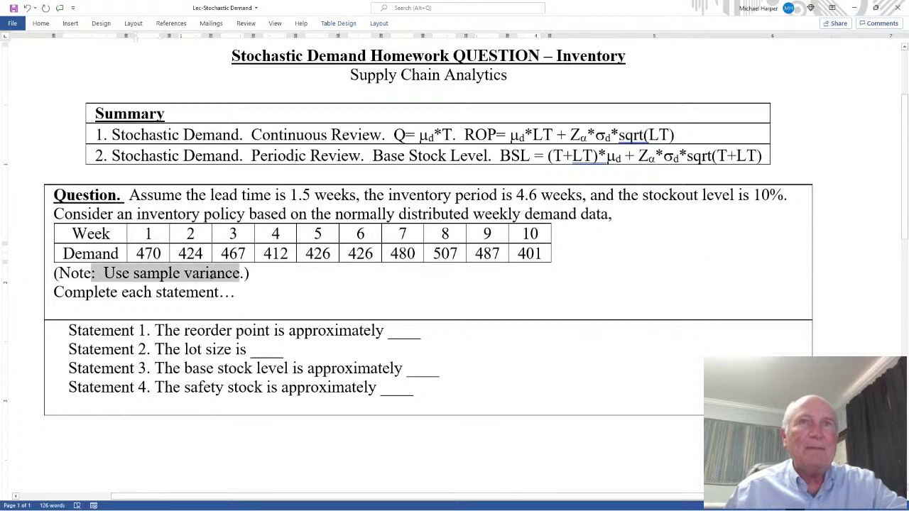
{"action": "left_click_drag", "start_coordinate": [86, 292], "coordinate": [234, 292]}
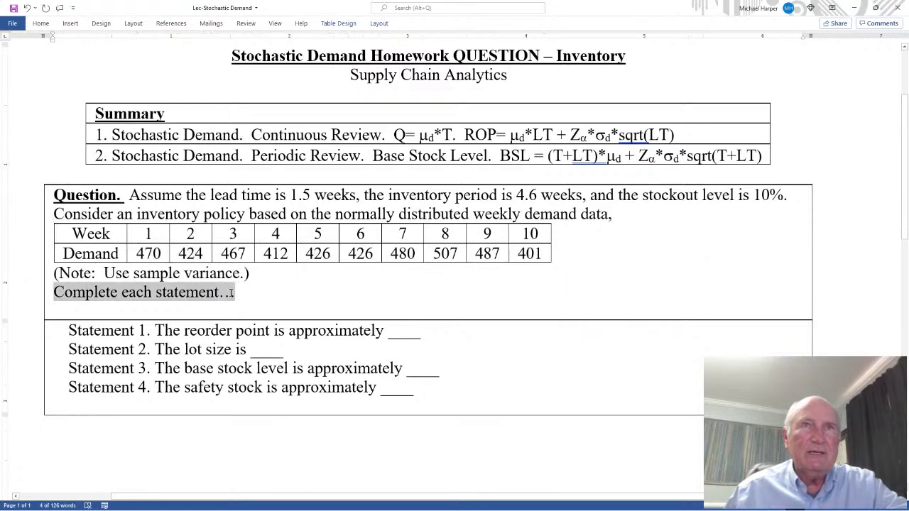
{"action": "scroll", "coordinate": [438, 245], "scroll_direction": "down", "scroll_amount": 3}
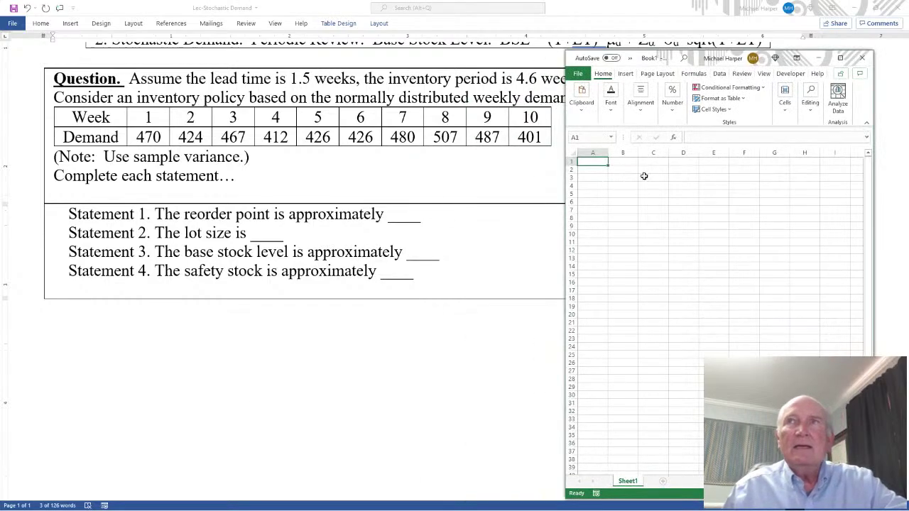
- Resize and position the new Excel workbook below the Word question and data
{"action": "left_click_drag", "start_coordinate": [672, 58], "coordinate": [122, 89]}
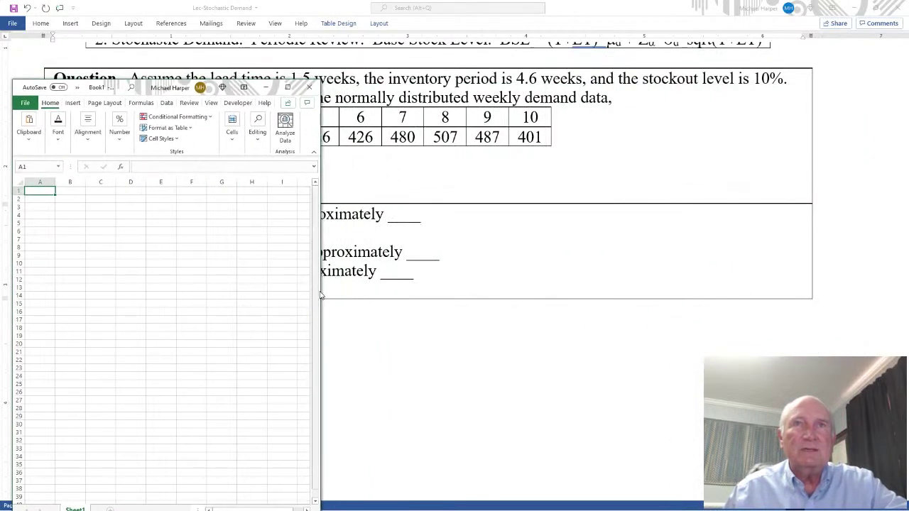
{"action": "left_click_drag", "start_coordinate": [322, 296], "coordinate": [862, 298]}
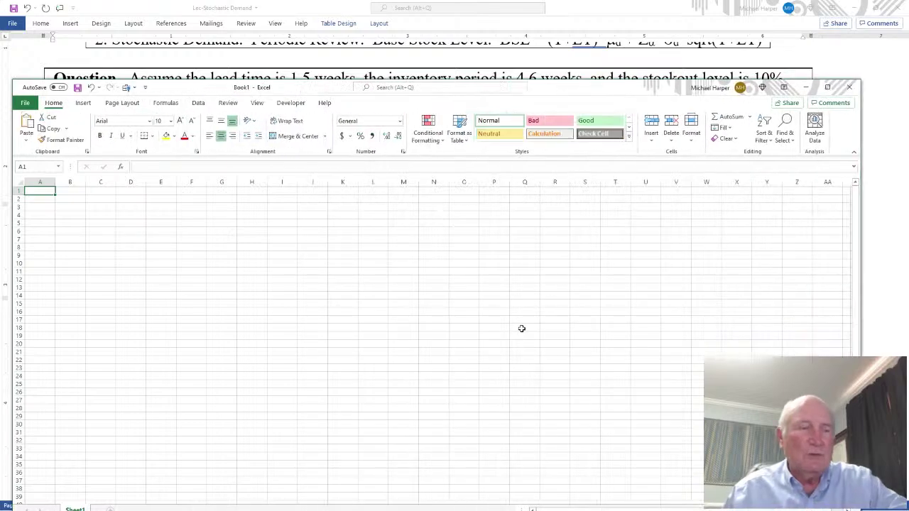
{"action": "scroll", "coordinate": [522, 329], "scroll_direction": "up", "scroll_amount": 8, "text": "ctrl"}
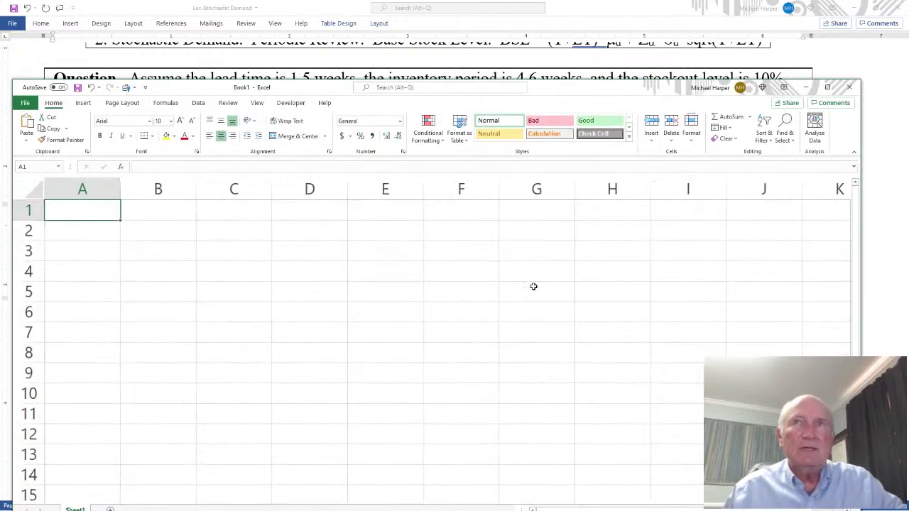
{"action": "left_click_drag", "start_coordinate": [562, 88], "coordinate": [568, 192]}
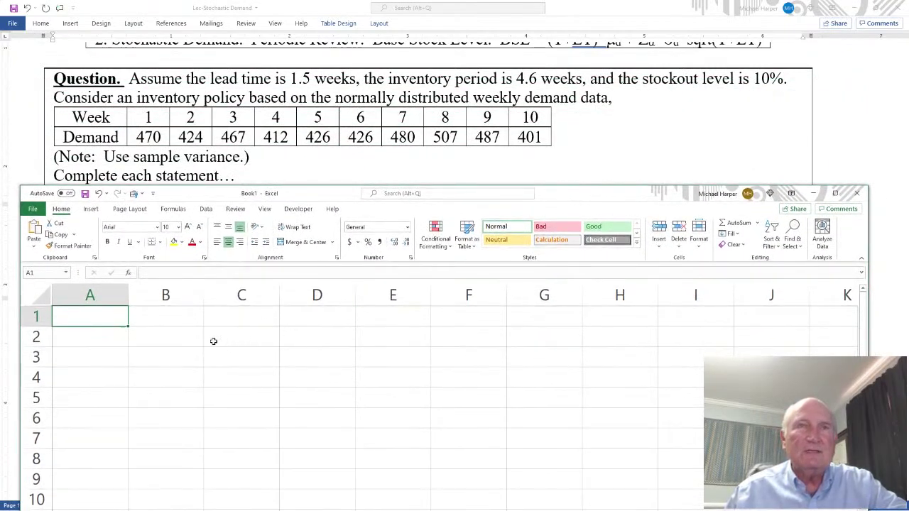
- Enter the heading 'Stochastic Demand' in cell B2
{"action": "left_click", "coordinate": [170, 337]}
{"action": "type", "text": "S"}
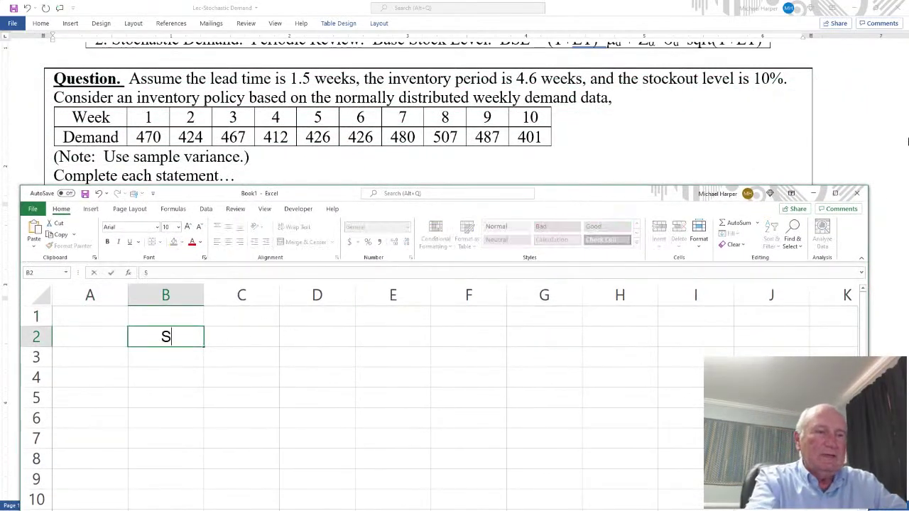
{"action": "type", "text": "tochastic Demand"}
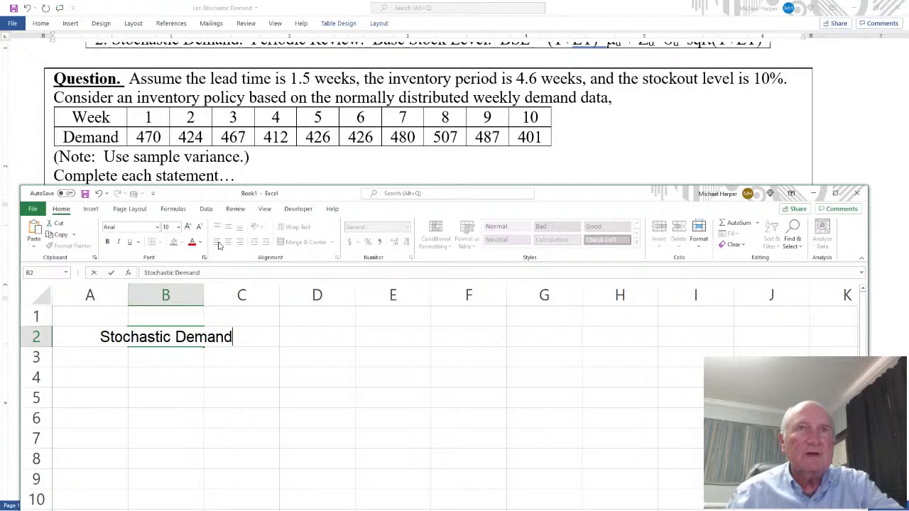
{"action": "key", "text": "ctrl+Return"}
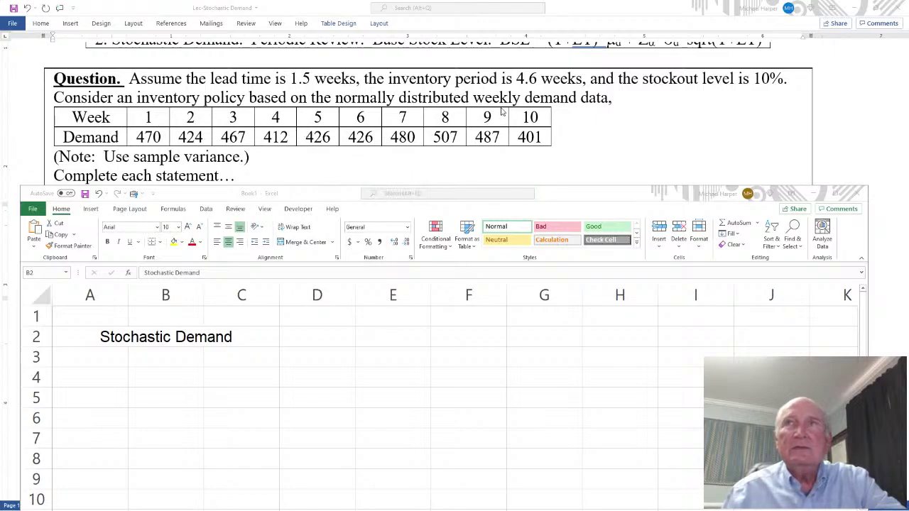
- Copy the Week/Demand table from Word and paste it into Excel at B3
{"action": "key", "text": "alt+Tab"}
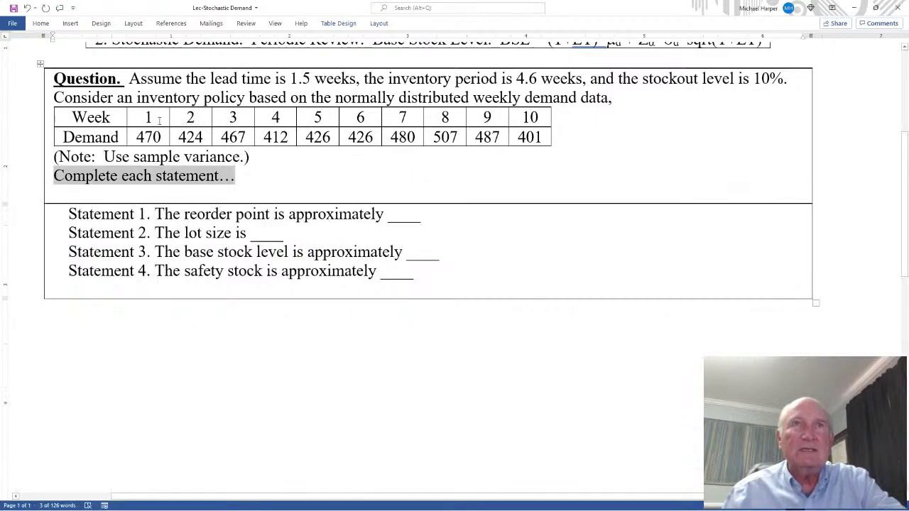
{"action": "left_click_drag", "start_coordinate": [153, 121], "coordinate": [520, 137]}
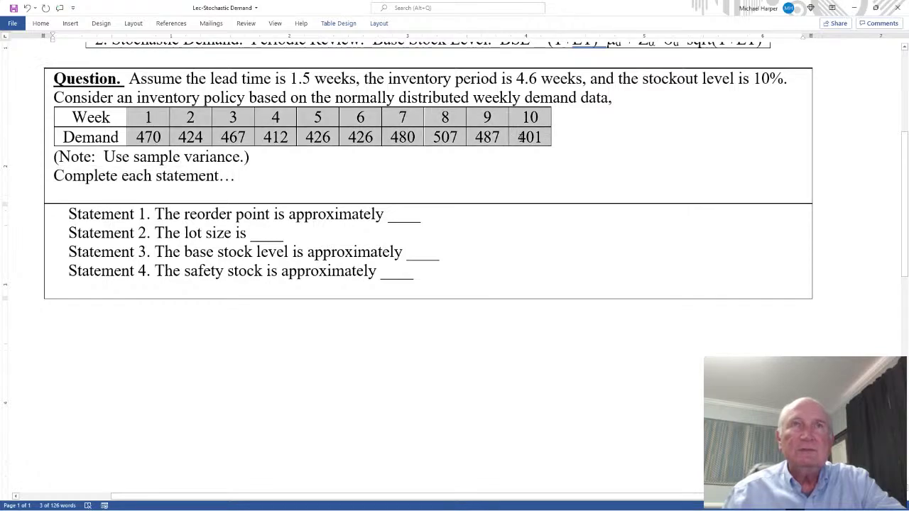
{"action": "left_click_drag", "start_coordinate": [116, 119], "coordinate": [536, 127]}
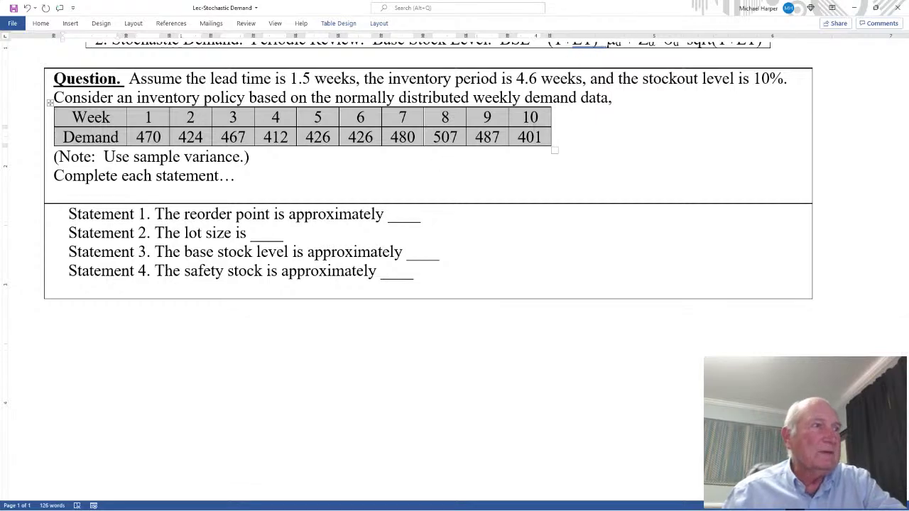
{"action": "key", "text": "alt+Tab"}
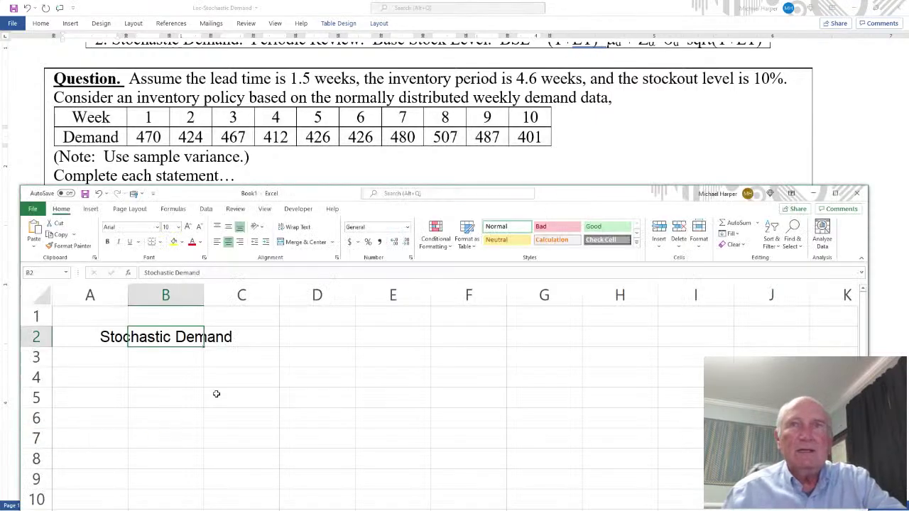
{"action": "left_click", "coordinate": [171, 360]}
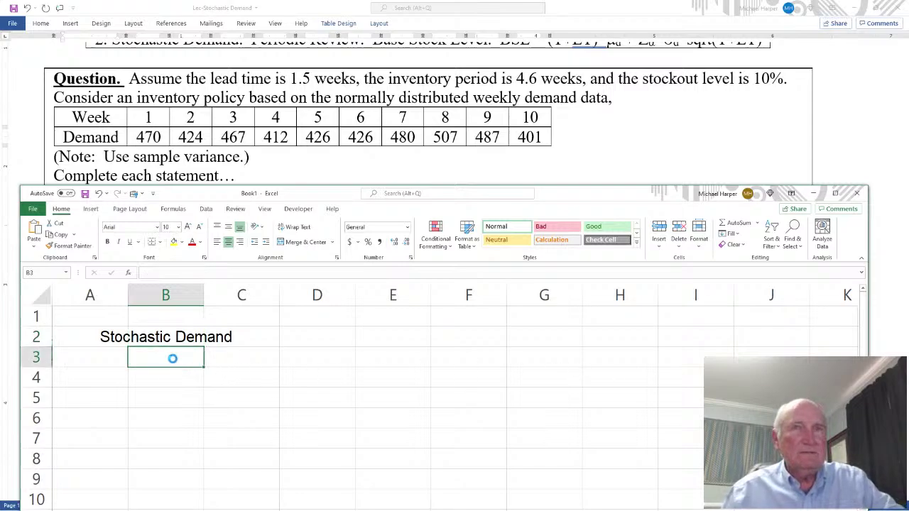
{"action": "right_click", "coordinate": [173, 360]}
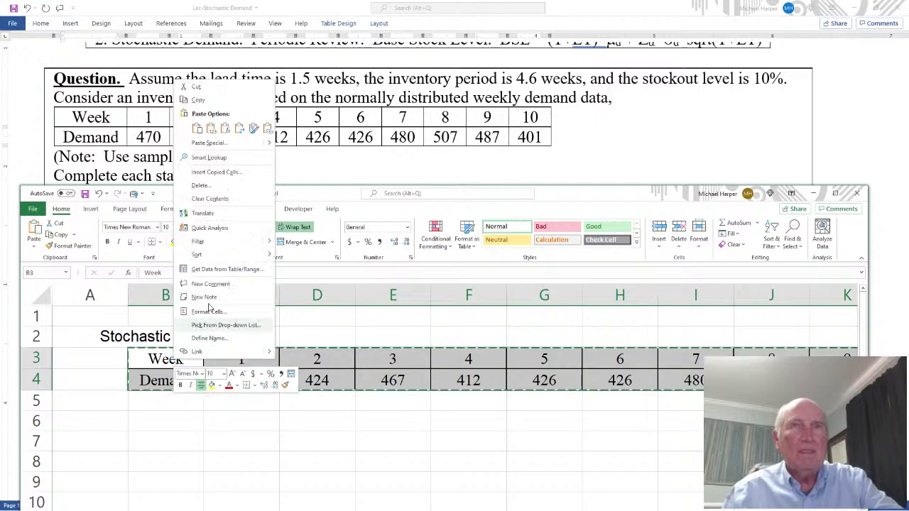
{"action": "left_click", "coordinate": [212, 129]}
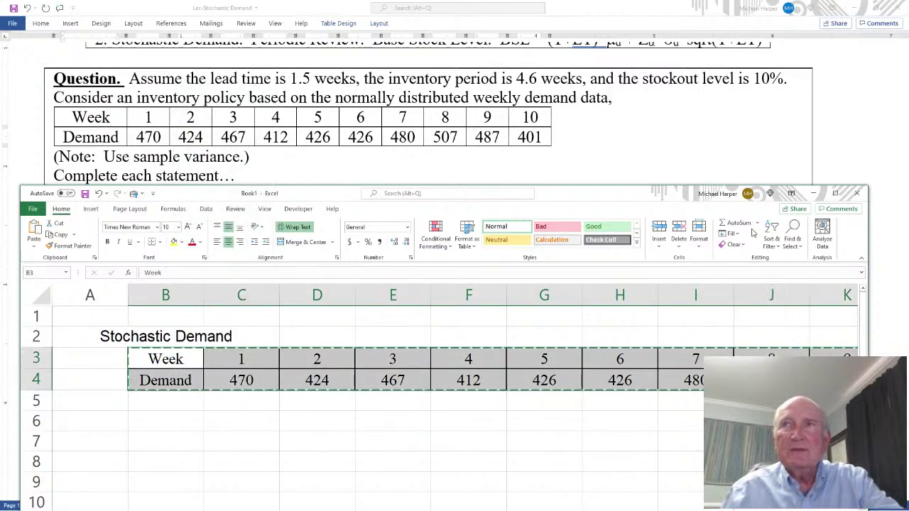
- Maximize Excel and paste the horizontal table transposed into two columns at G7
{"action": "left_click", "coordinate": [836, 194]}
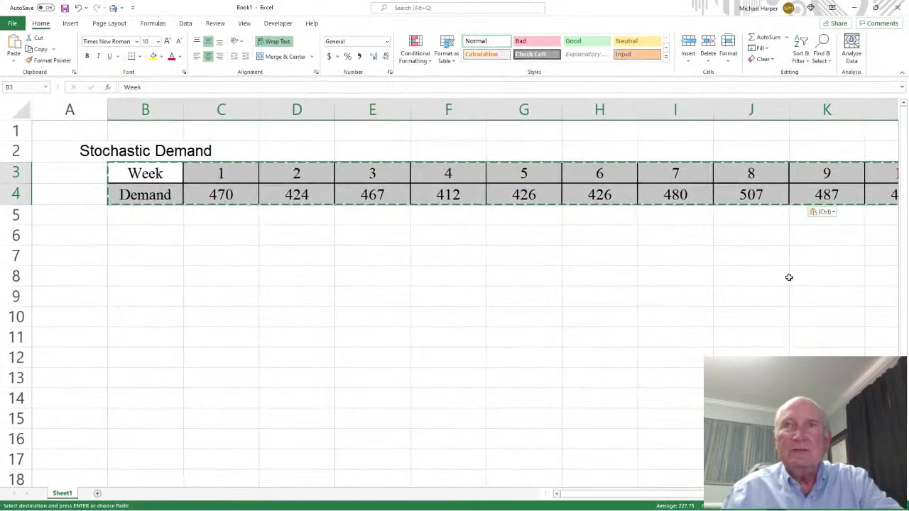
{"action": "left_click", "coordinate": [694, 282]}
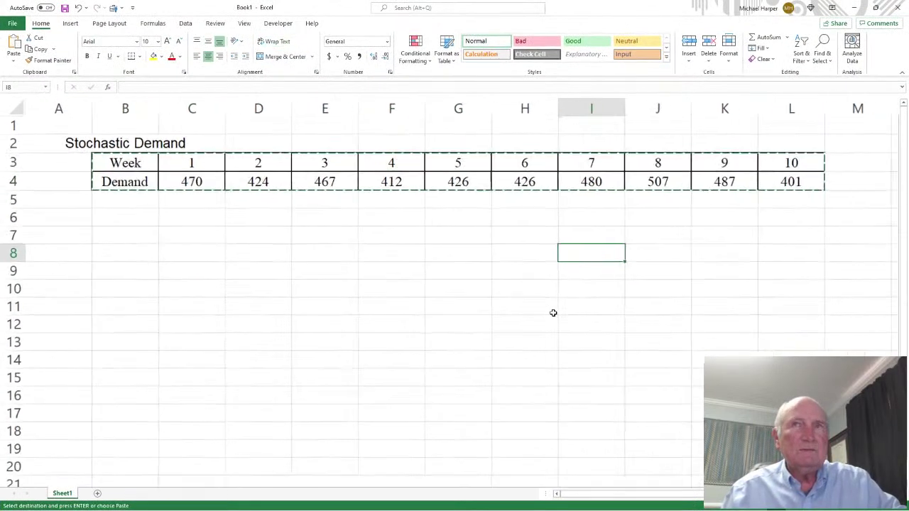
{"action": "scroll", "coordinate": [554, 312], "scroll_direction": "down", "scroll_amount": 3}
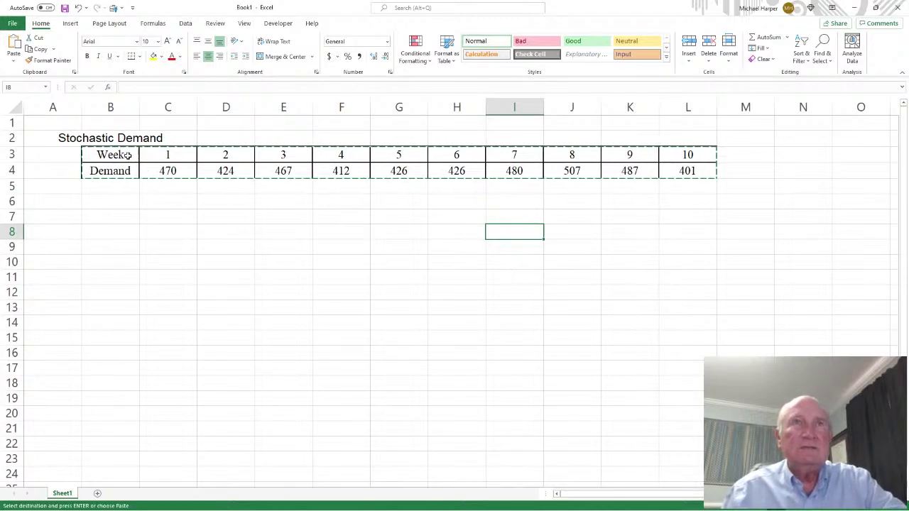
{"action": "left_click_drag", "start_coordinate": [127, 157], "coordinate": [676, 175]}
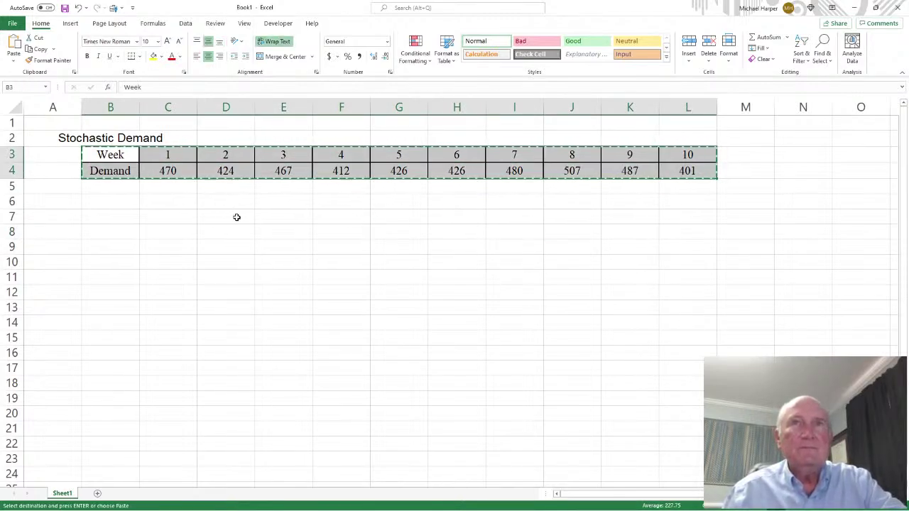
{"action": "left_click", "coordinate": [399, 218]}
{"action": "right_click", "coordinate": [399, 219]}
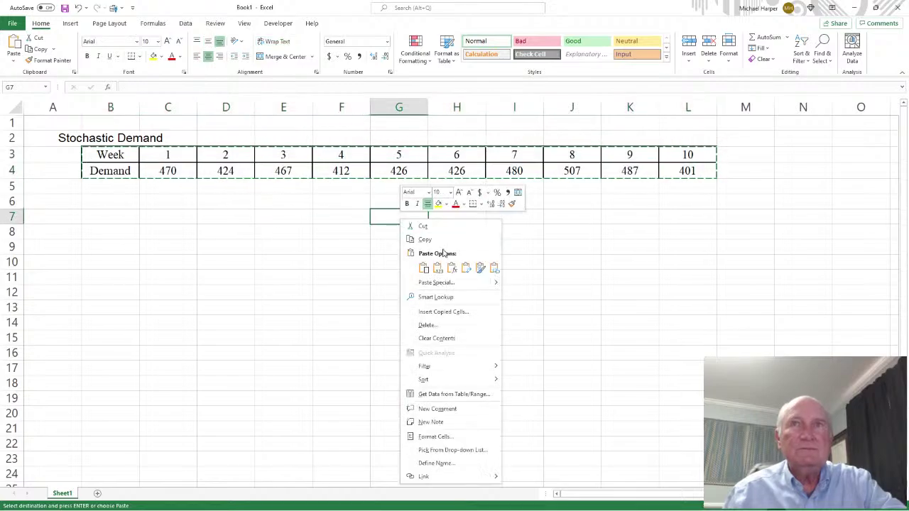
{"action": "left_click", "coordinate": [463, 267]}
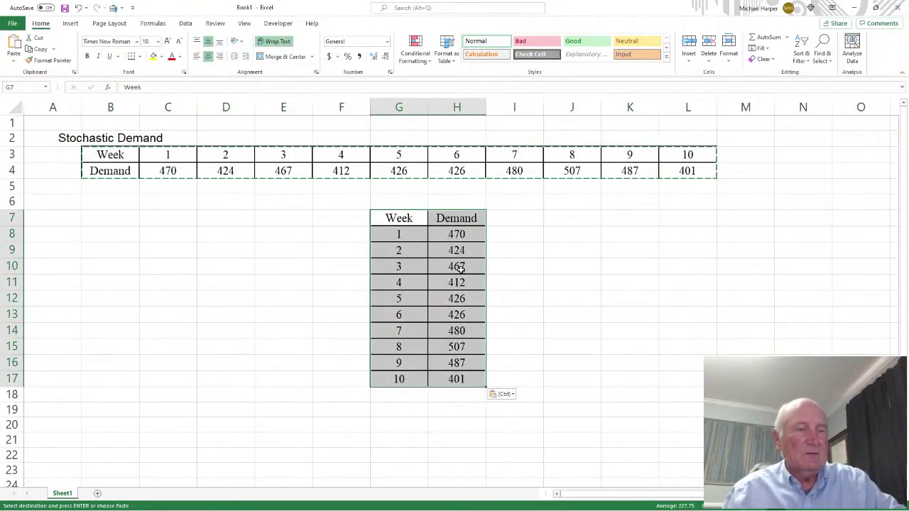
{"action": "key", "text": "ctrl+c"}
{"action": "right_click", "coordinate": [399, 217]}
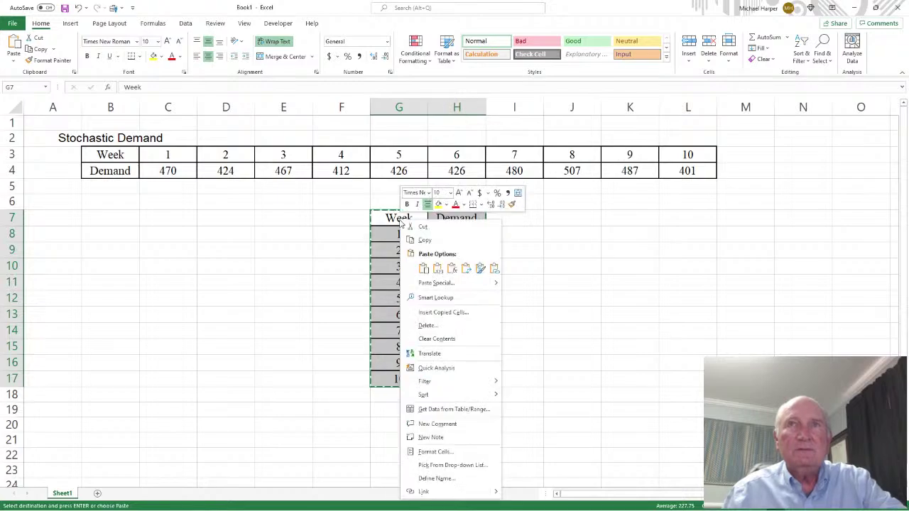
{"action": "left_click", "coordinate": [440, 268]}
- Delete rows 3 and 4 holding the original horizontal table
{"action": "left_click_drag", "start_coordinate": [113, 154], "coordinate": [685, 170]}
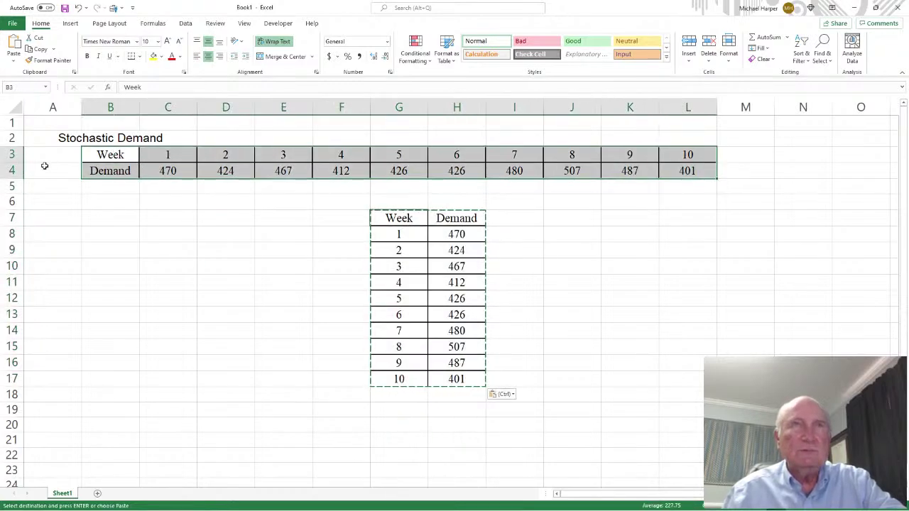
{"action": "left_click_drag", "start_coordinate": [12, 155], "coordinate": [10, 169]}
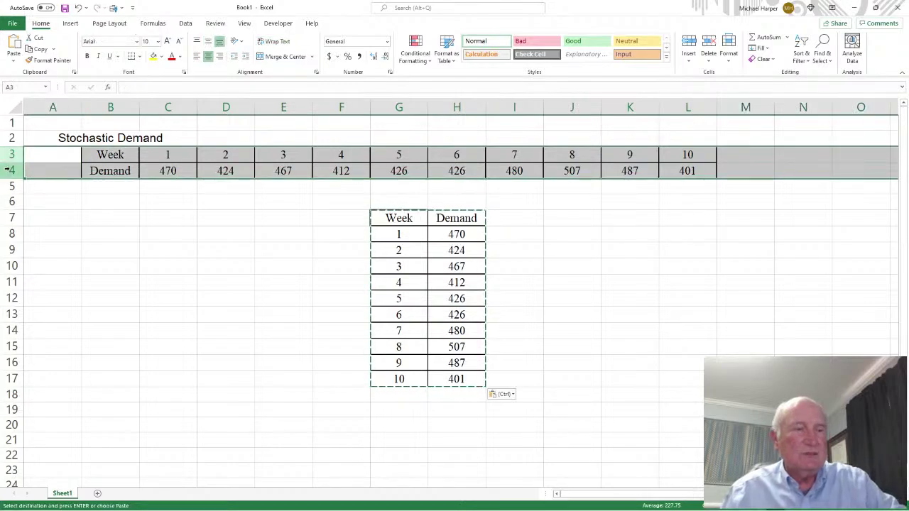
{"action": "key", "text": "ctrl+minus"}
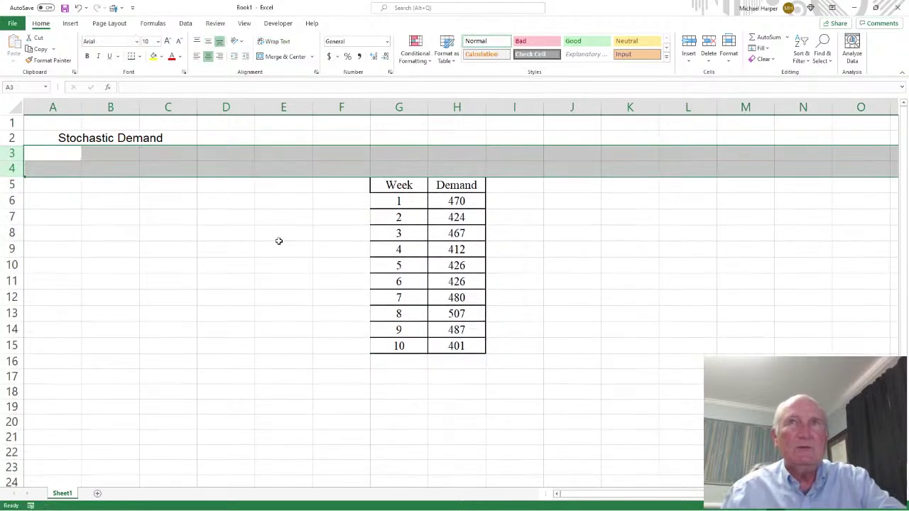
{"action": "left_click", "coordinate": [413, 363]}
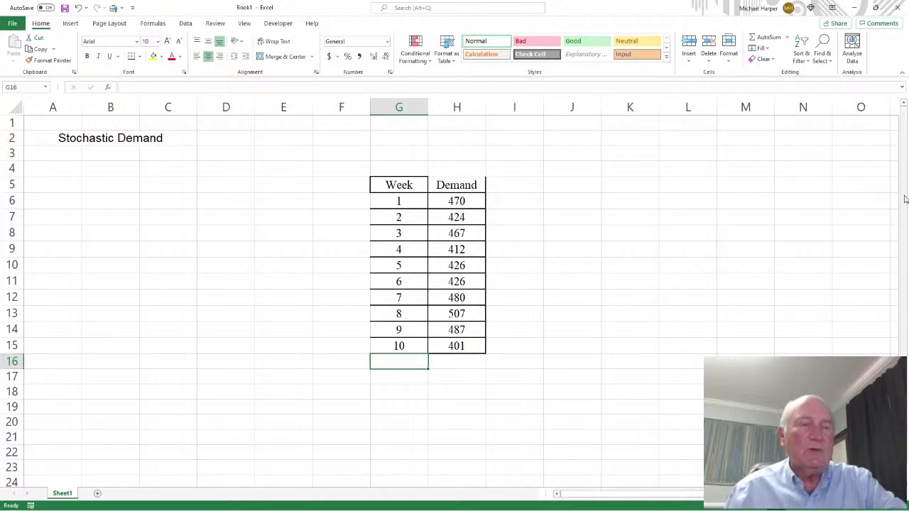
- Add the labels Mean=M= and Variance=V= in G16 and G17
{"action": "type", "text": "Mea"}
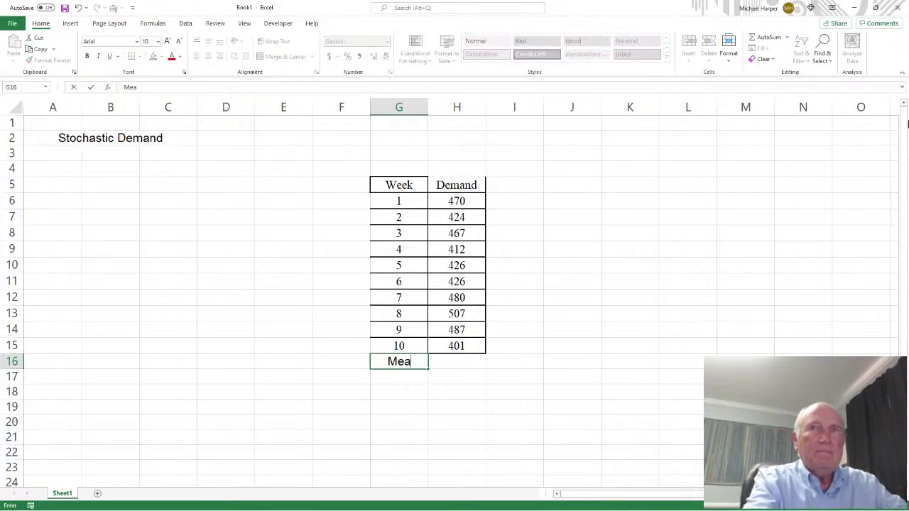
{"action": "type", "text": "n=M"}
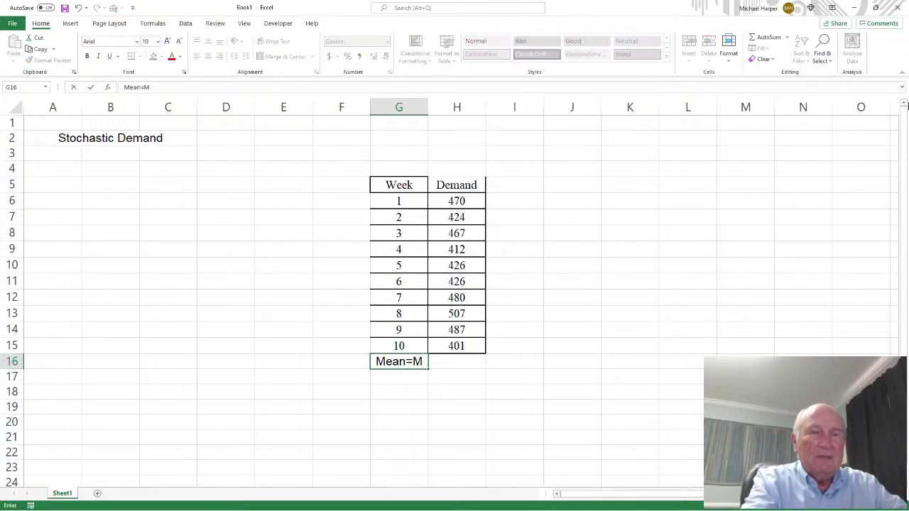
{"action": "type", "text": "="}
{"action": "key", "text": "Return"}
{"action": "type", "text": "Varianc"}
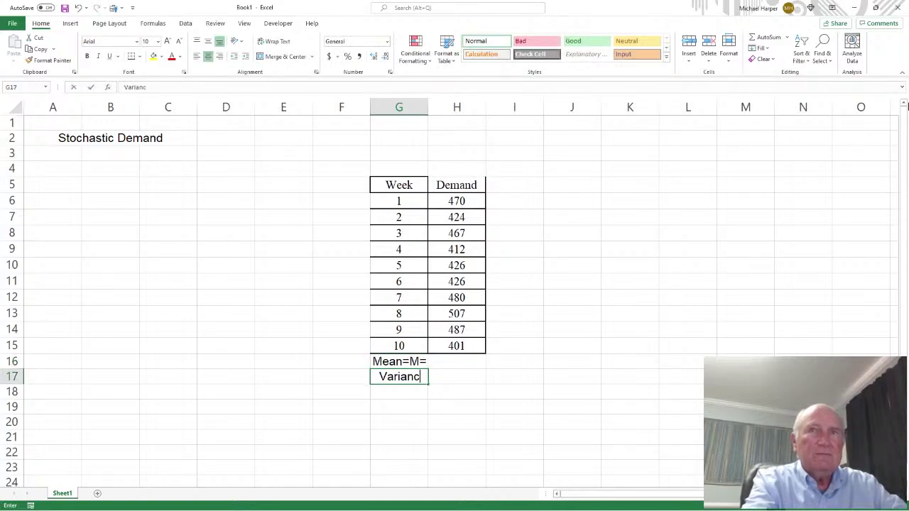
{"action": "type", "text": "e="}
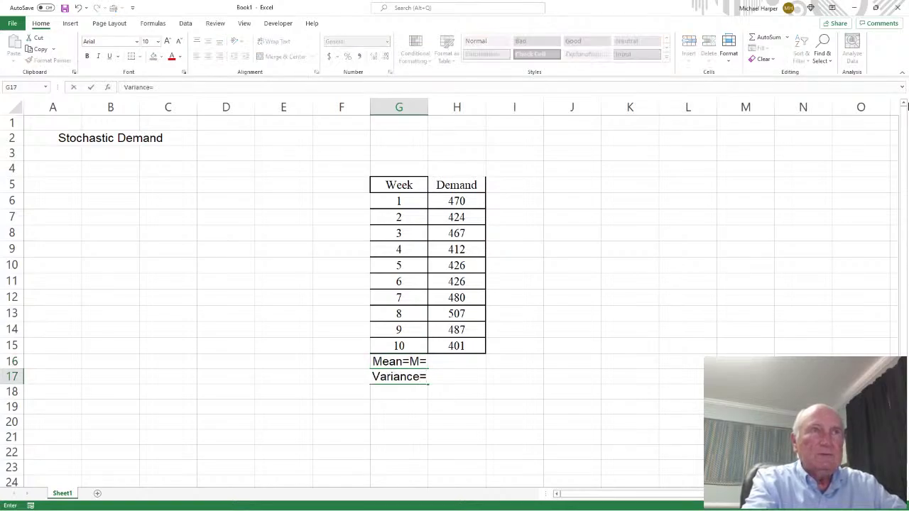
{"action": "type", "text": "V"}
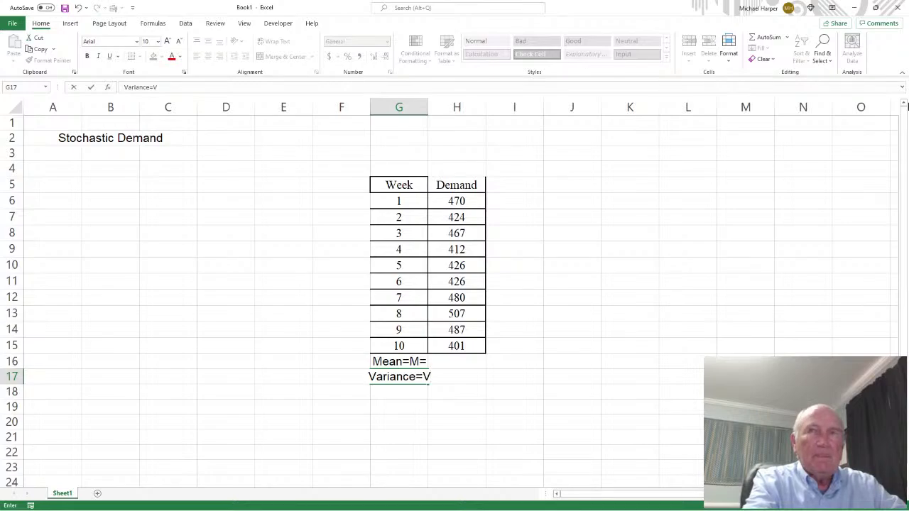
{"action": "type", "text": "="}
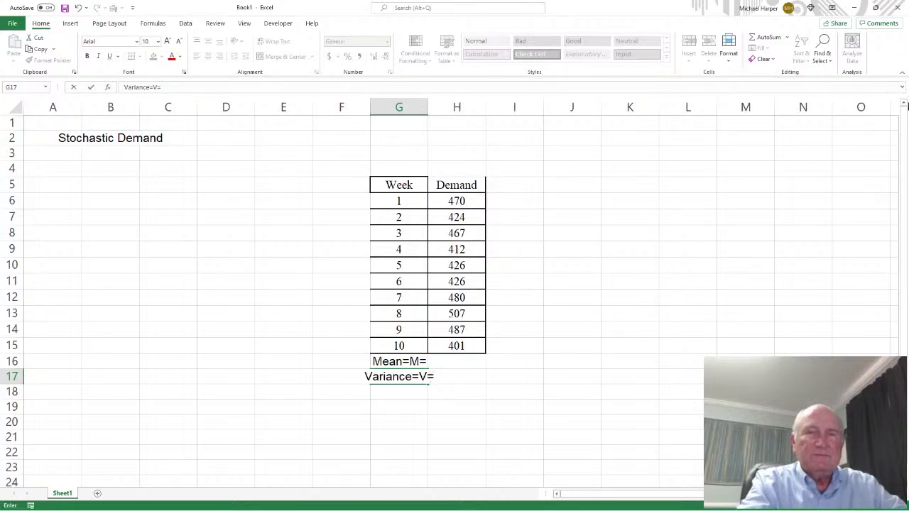
{"action": "key", "text": "Return"}
{"action": "key", "text": "Right"}
{"action": "key", "text": "Up"}
{"action": "key", "text": "Up"}
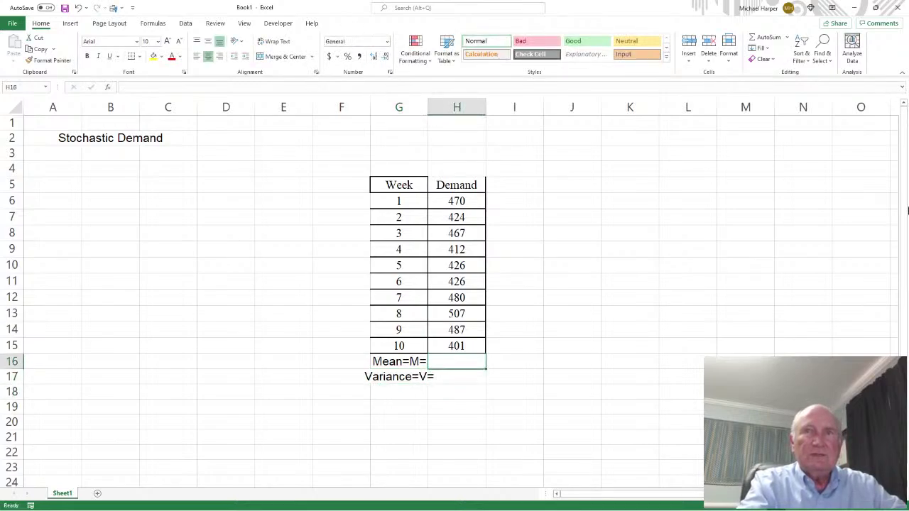
- Compute the mean demand in H16 with =AVERAGE(H6:H15), giving 450
{"action": "type", "text": "=aver"}
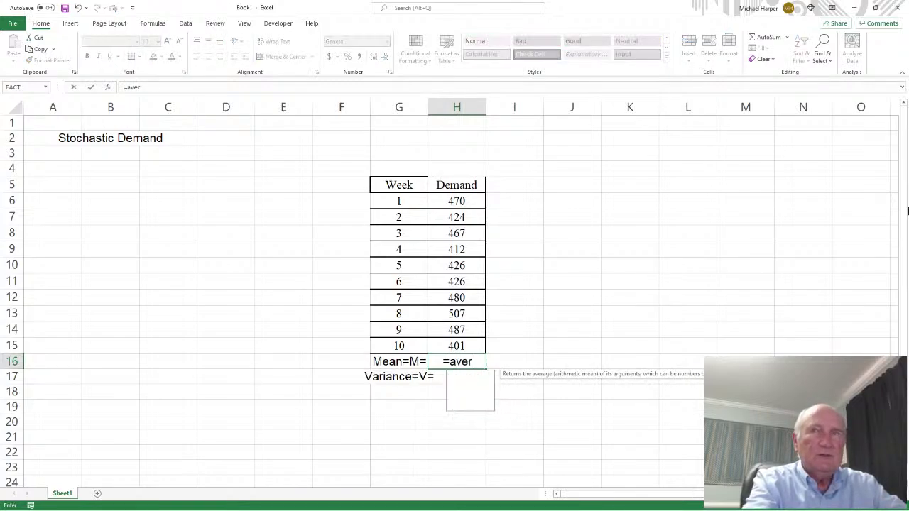
{"action": "type", "text": "age("}
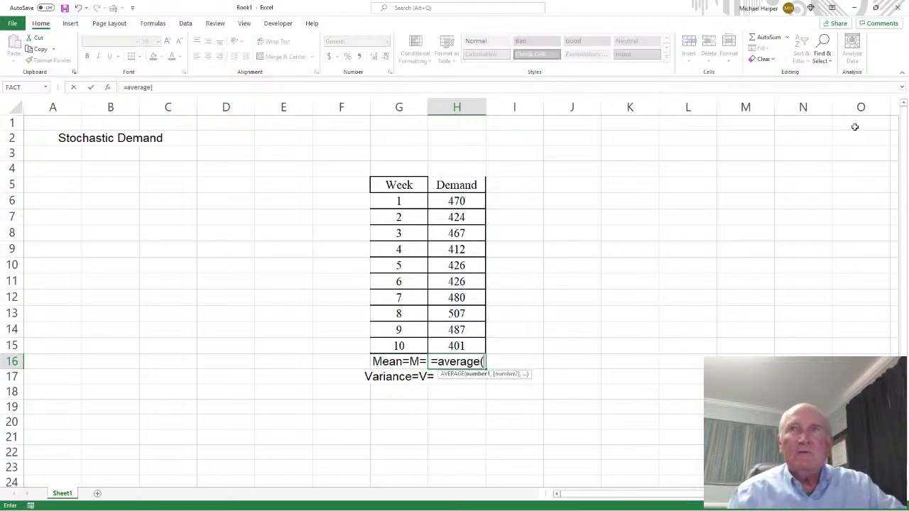
{"action": "left_click_drag", "start_coordinate": [458, 201], "coordinate": [460, 330]}
{"action": "key", "text": "Return"}
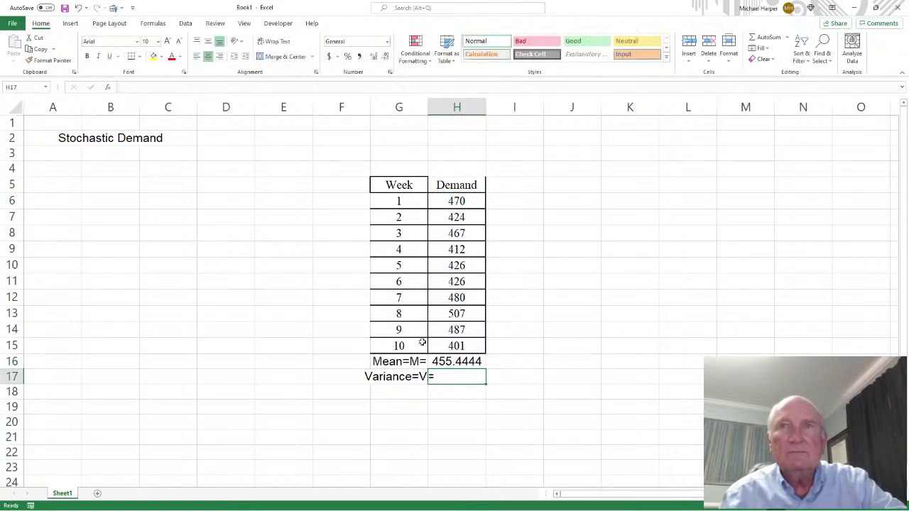
{"action": "left_click", "coordinate": [460, 360]}
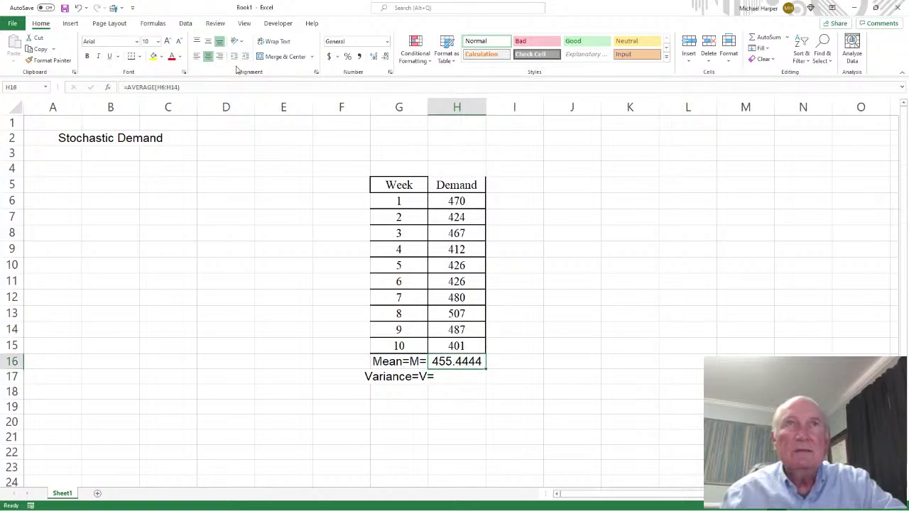
{"action": "left_click", "coordinate": [201, 87]}
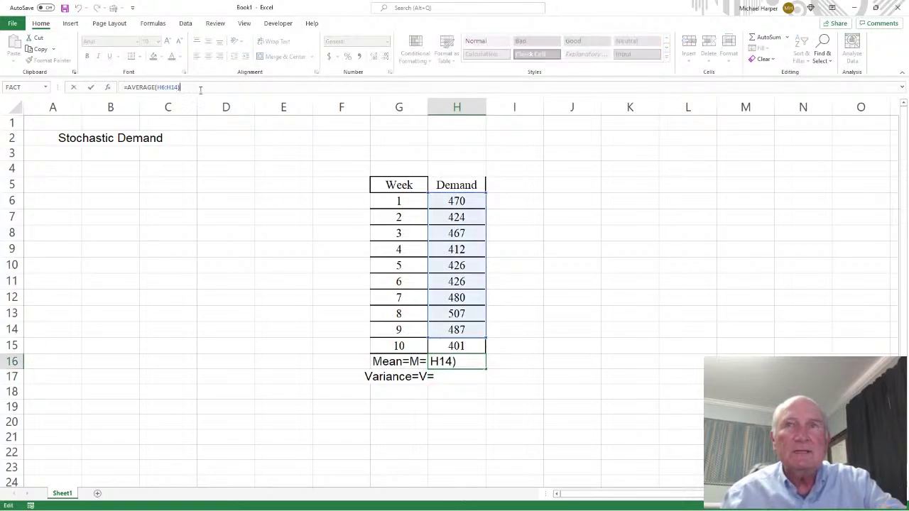
{"action": "key", "text": "BackSpace"}
{"action": "key", "text": "BackSpace"}
{"action": "key", "text": "BackSpace"}
{"action": "key", "text": "BackSpace"}
{"action": "key", "text": "BackSpace"}
{"action": "key", "text": "BackSpace"}
{"action": "key", "text": "BackSpace"}
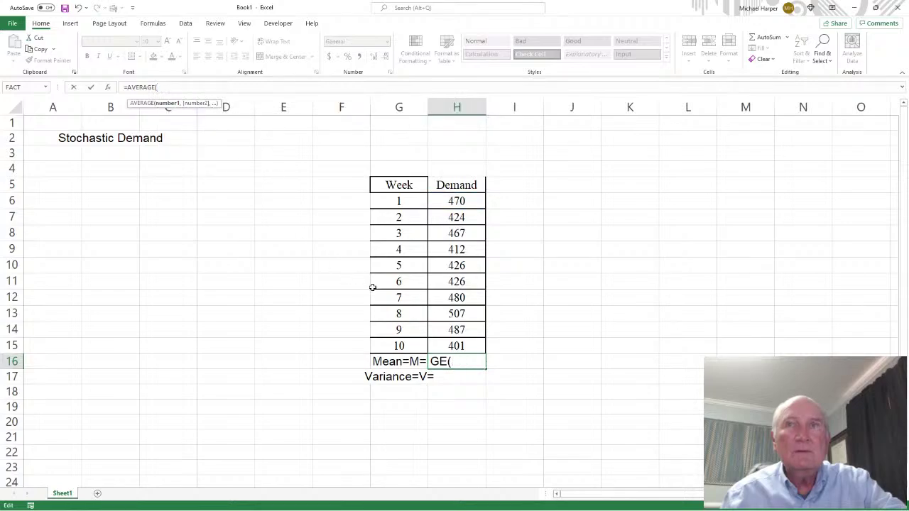
{"action": "left_click_drag", "start_coordinate": [459, 344], "coordinate": [460, 201]}
{"action": "key", "text": "Return"}
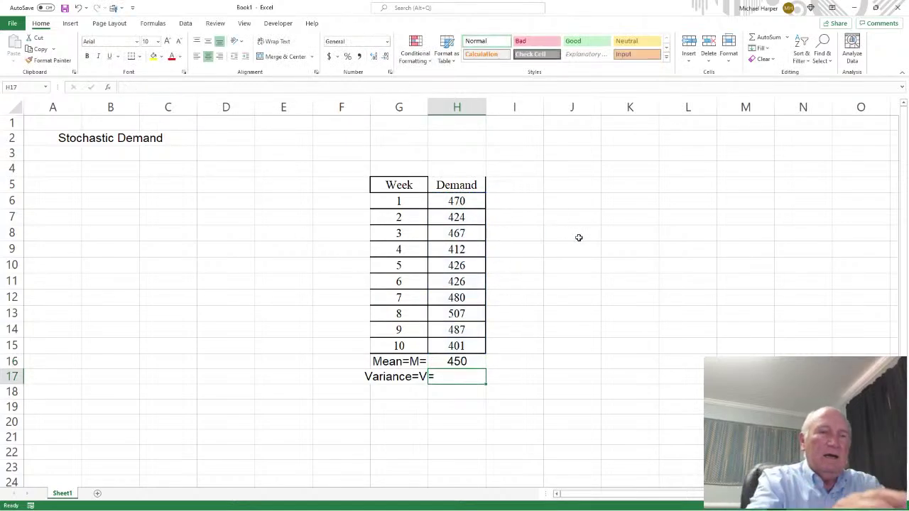
- Compute the sample variance in H17 with =VAR.S(H6:H15), giving 1320
{"action": "type", "text": "="}
{"action": "type", "text": "v"}
{"action": "key", "text": "BackSpace"}
{"action": "type", "text": "var.s"}
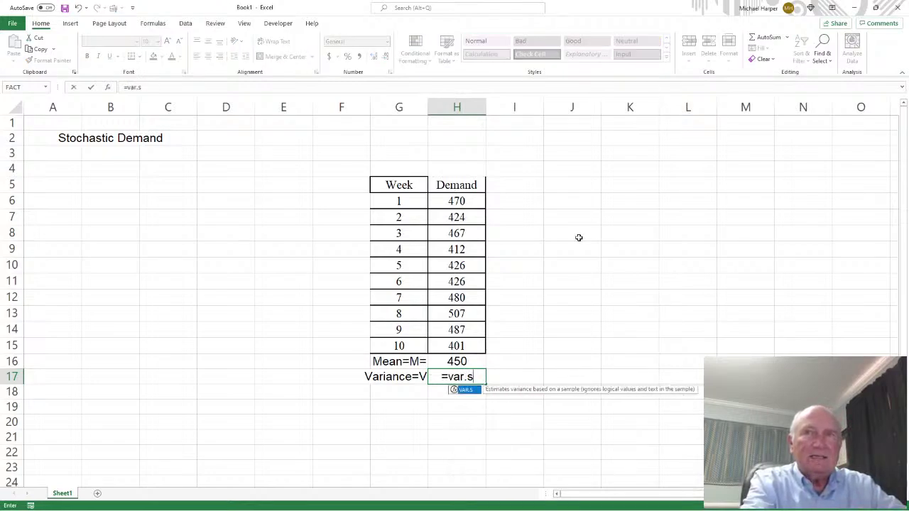
{"action": "type", "text": "("}
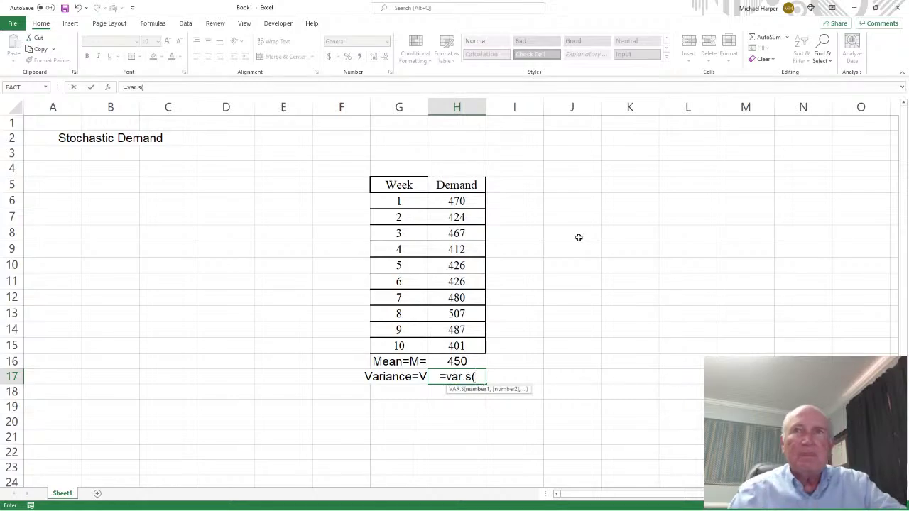
{"action": "left_click_drag", "start_coordinate": [457, 346], "coordinate": [462, 203]}
{"action": "key", "text": "Return"}
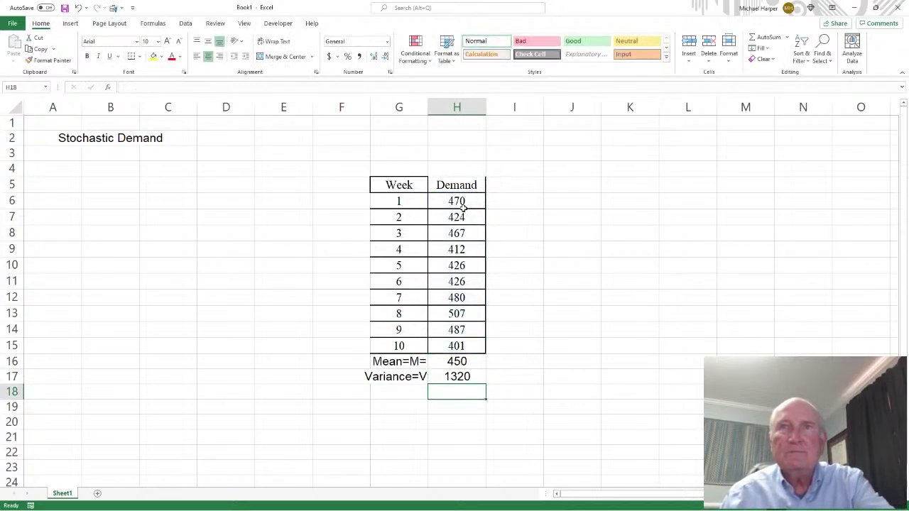
- Widen column G, right-align the Mean=M= and Variance=V= labels, and narrow the Demand column
{"action": "left_click_drag", "start_coordinate": [398, 187], "coordinate": [458, 376]}
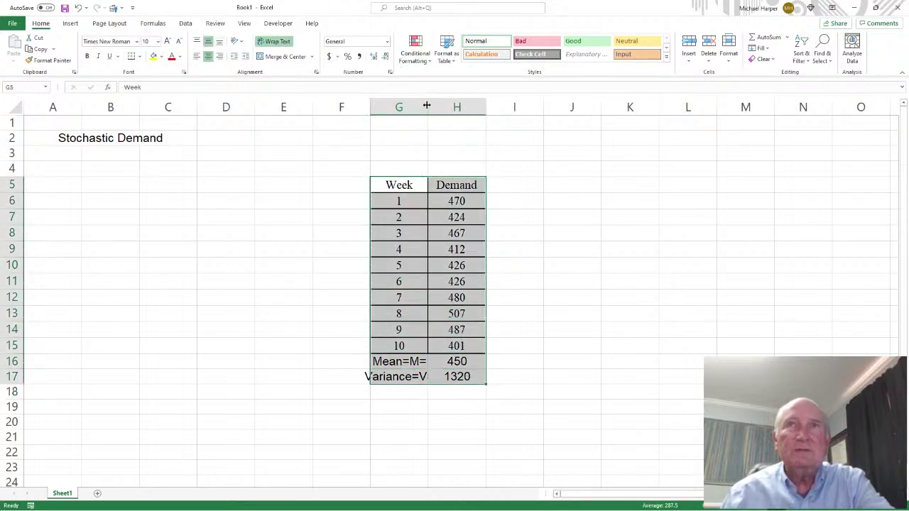
{"action": "left_click_drag", "start_coordinate": [427, 107], "coordinate": [459, 107]}
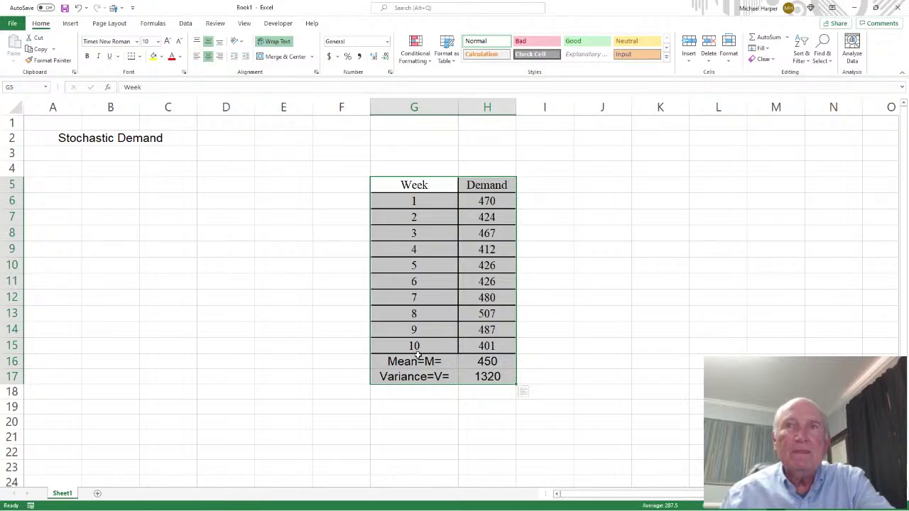
{"action": "left_click_drag", "start_coordinate": [421, 361], "coordinate": [421, 376]}
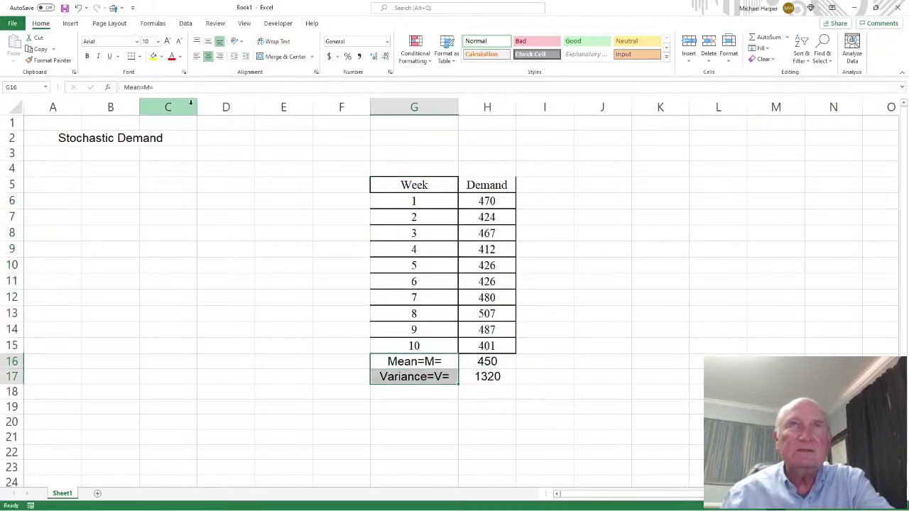
{"action": "left_click", "coordinate": [220, 57]}
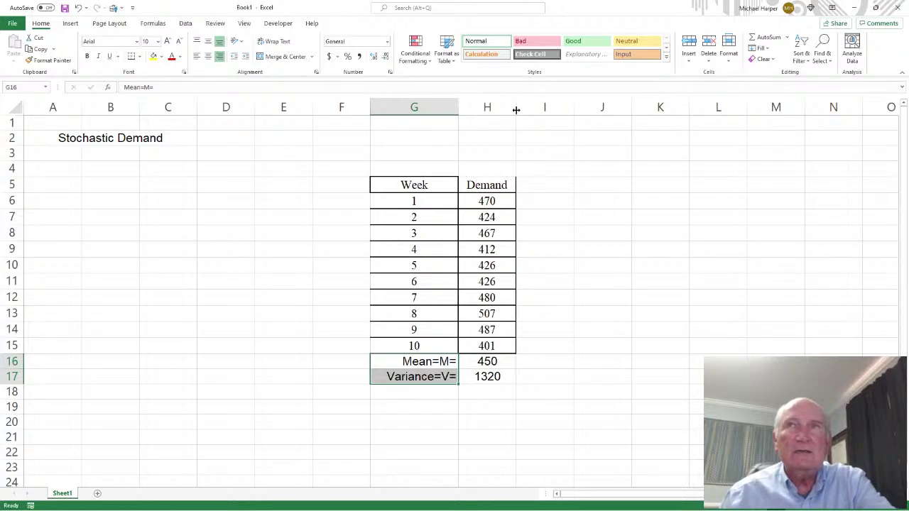
{"action": "mouse_move", "coordinate": [517, 110]}
{"action": "left_mouse_down"}
{"action": "mouse_move", "coordinate": [493, 108]}
{"action": "mouse_move", "coordinate": [515, 108]}
{"action": "left_mouse_up"}
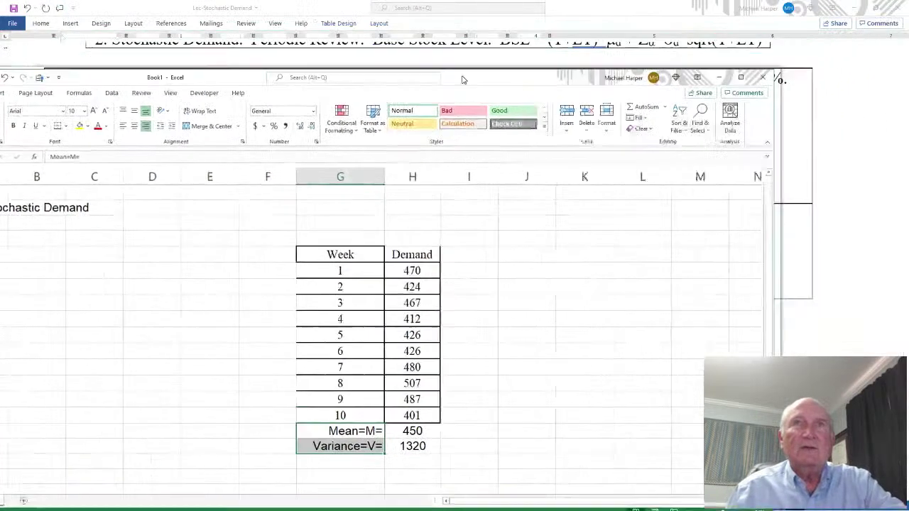
- Left-align the Stochastic Demand title in B2
{"action": "left_click_drag", "start_coordinate": [455, 85], "coordinate": [561, 99]}
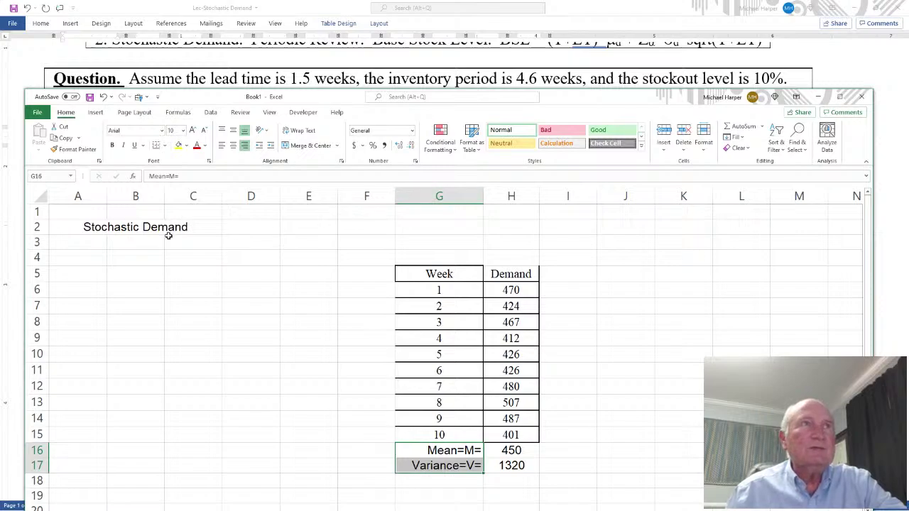
{"action": "left_click", "coordinate": [130, 225]}
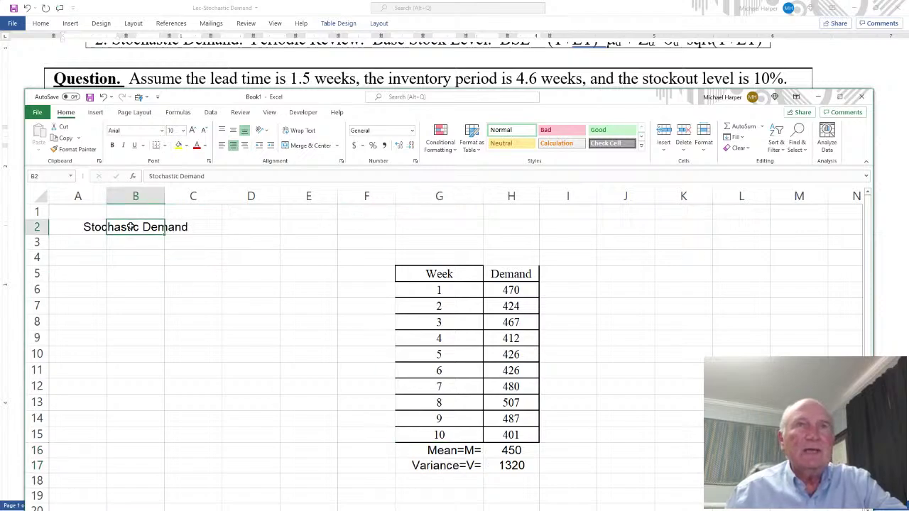
{"action": "left_click", "coordinate": [221, 145]}
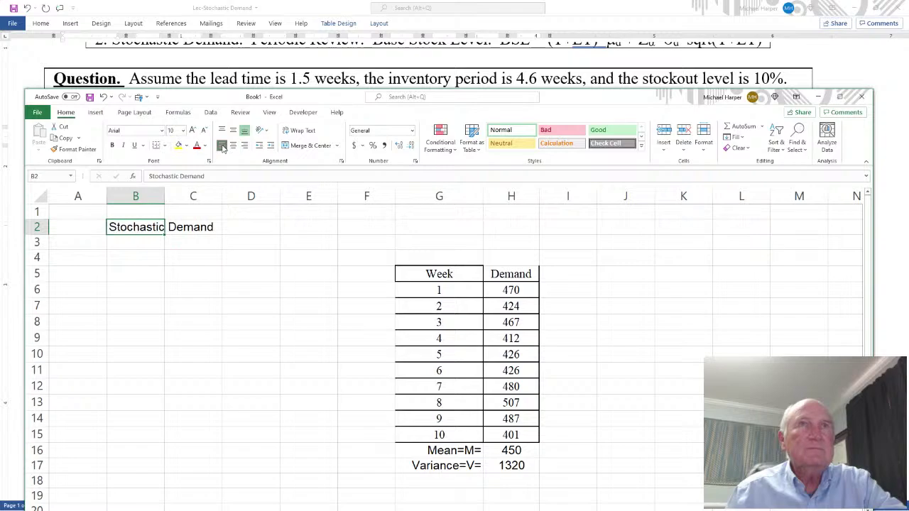
- Widen column B and enter Demand Mean=M= in B3 with C3 linked to H16 (450)
{"action": "left_click", "coordinate": [146, 242]}
{"action": "left_click_drag", "start_coordinate": [164, 196], "coordinate": [268, 198]}
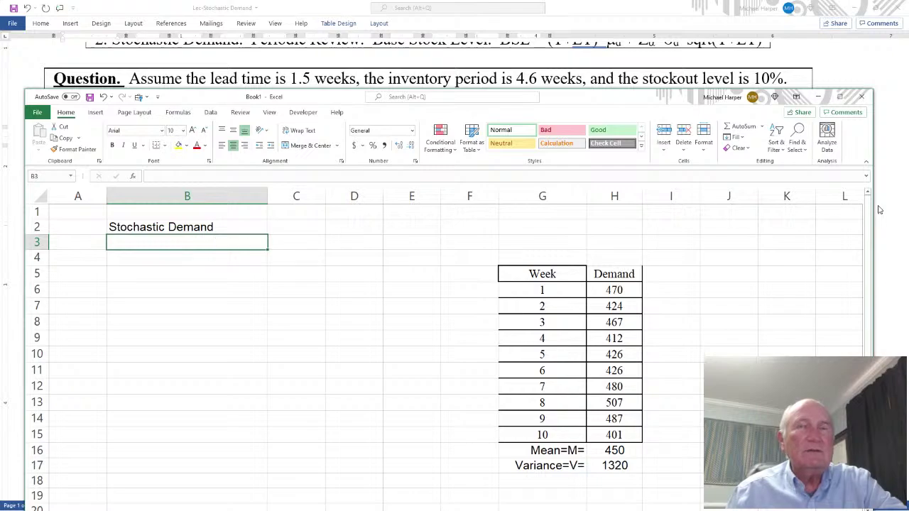
{"action": "type", "text": "Demand Mean"}
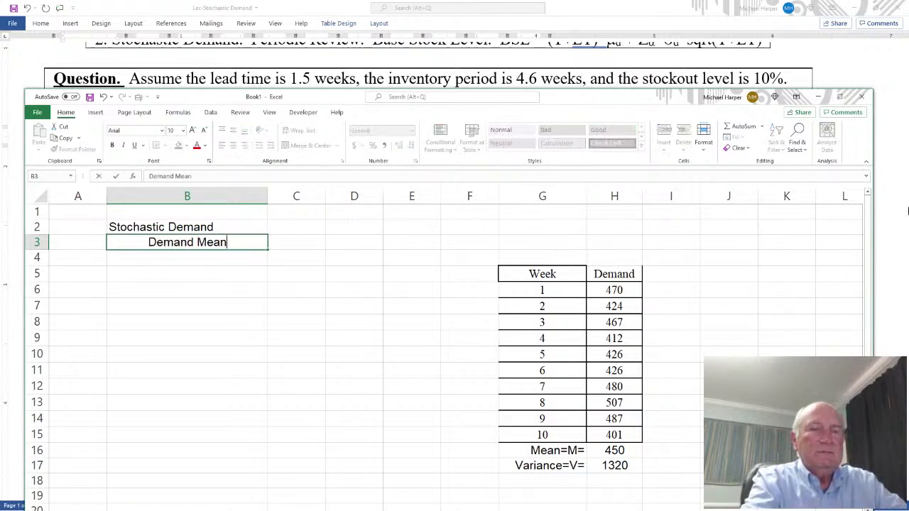
{"action": "type", "text": "=M="}
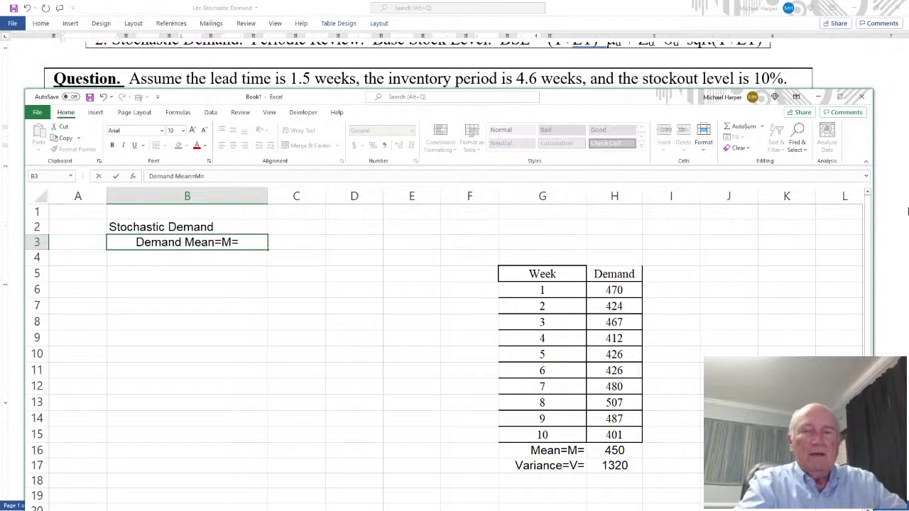
{"action": "key", "text": "Tab"}
{"action": "type", "text": "="}
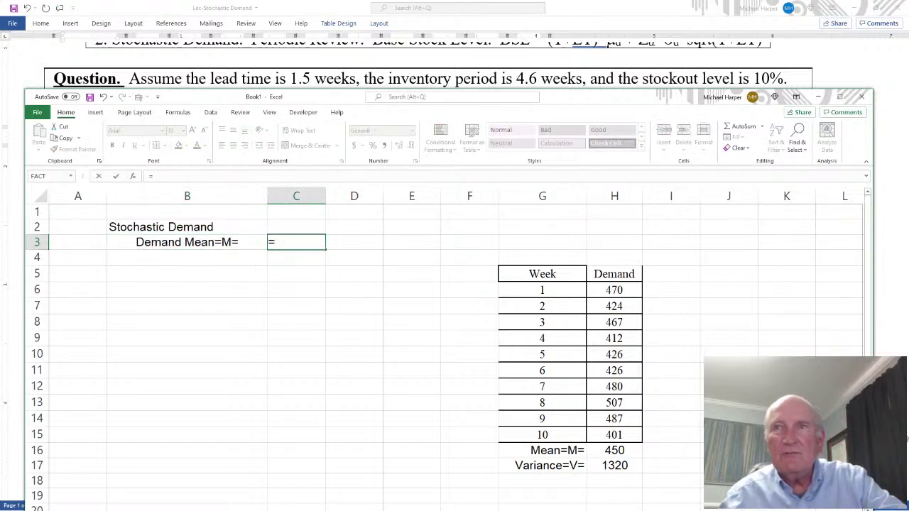
{"action": "left_click", "coordinate": [612, 449]}
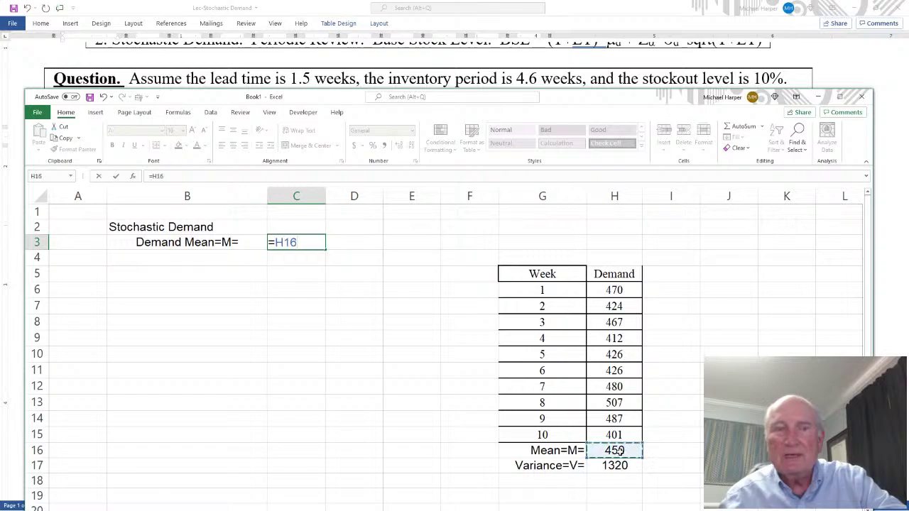
{"action": "key", "text": "Return"}
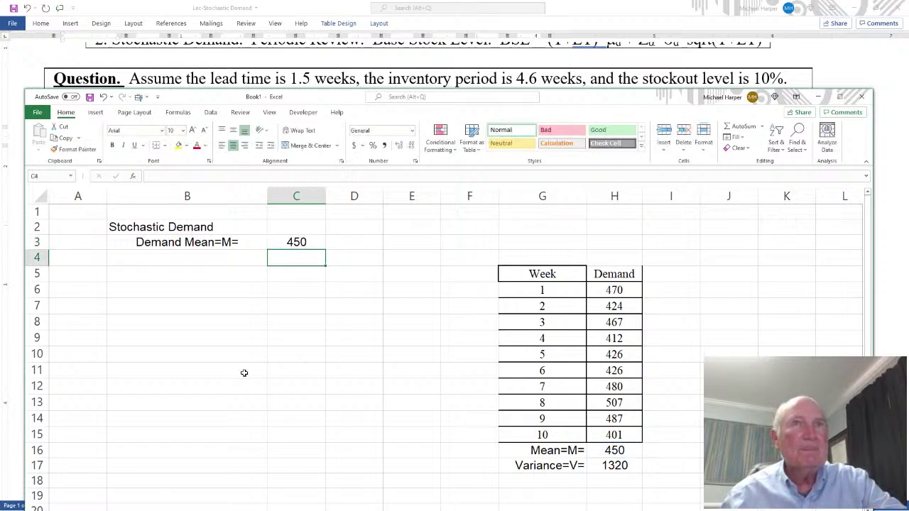
- Enter Demand Variance=V= in B4 with C4 linked to H17 (1320)
{"action": "left_click", "coordinate": [189, 259]}
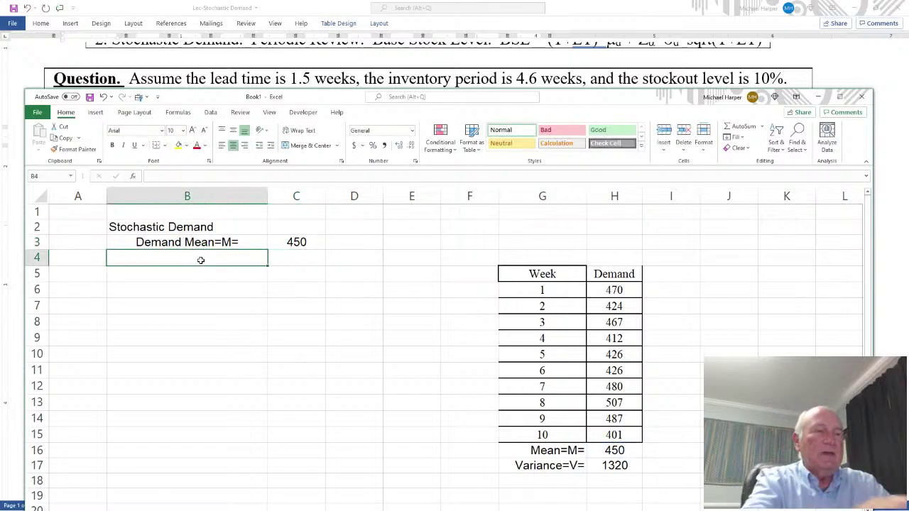
{"action": "type", "text": "Demand V"}
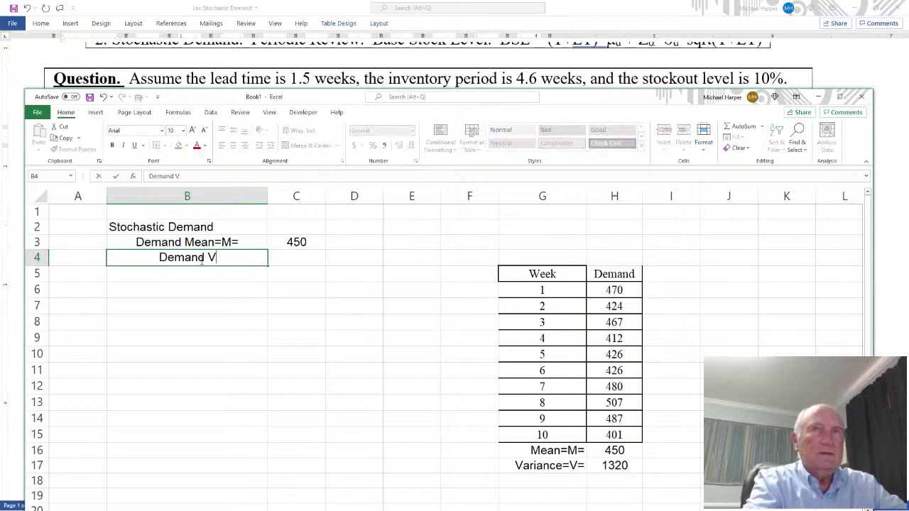
{"action": "type", "text": "ariance=V="}
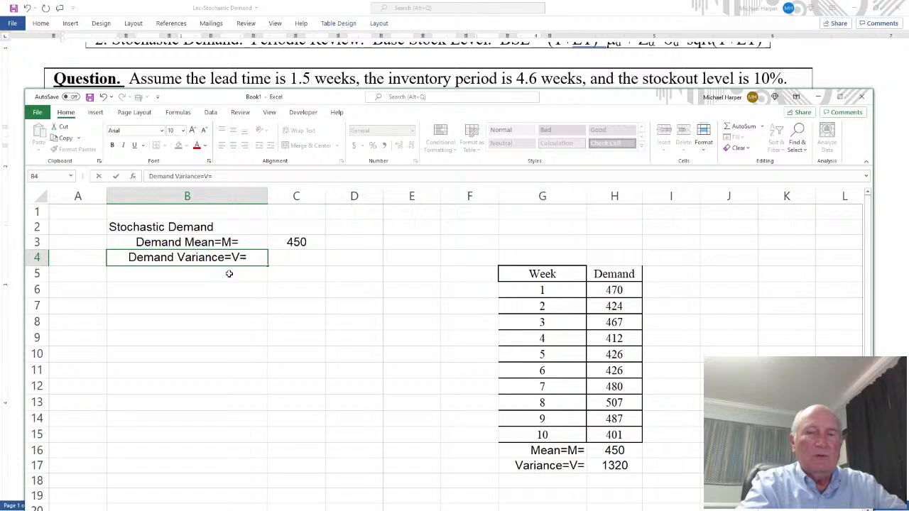
{"action": "key", "text": "Tab"}
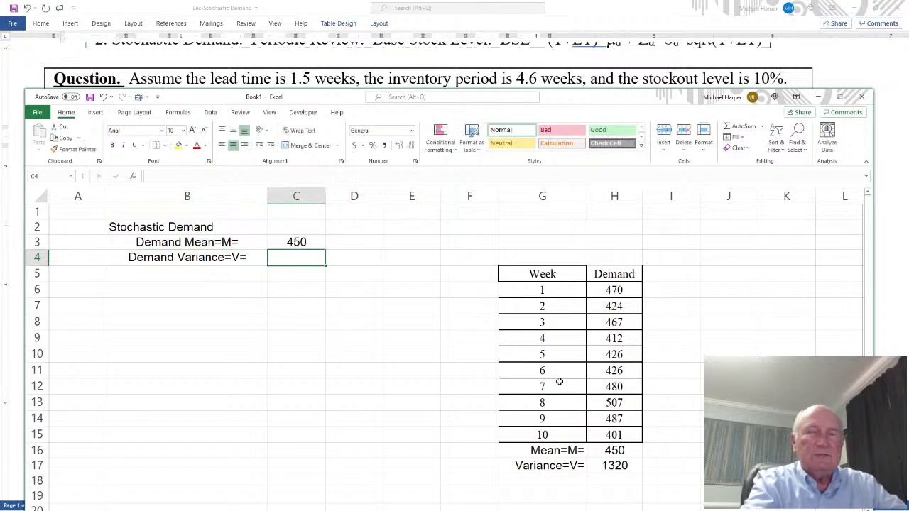
{"action": "type", "text": "="}
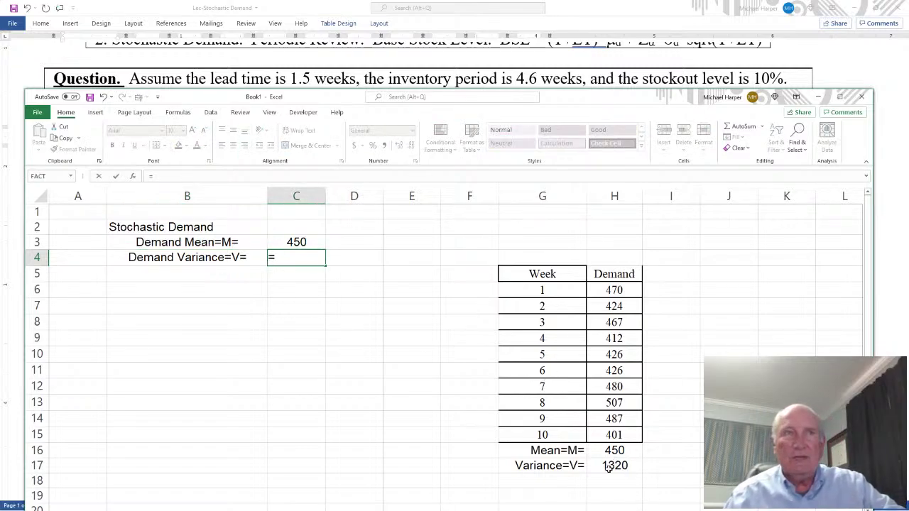
{"action": "left_click", "coordinate": [609, 465]}
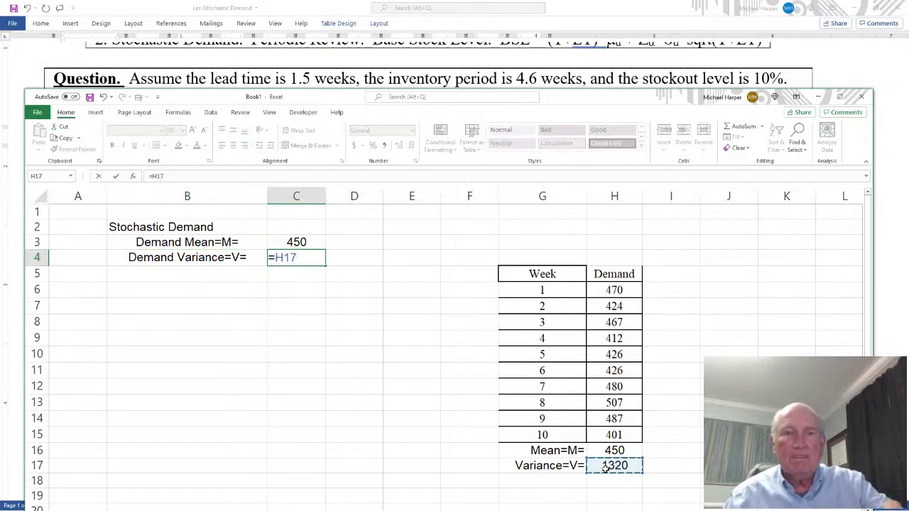
{"action": "key", "text": "Return"}
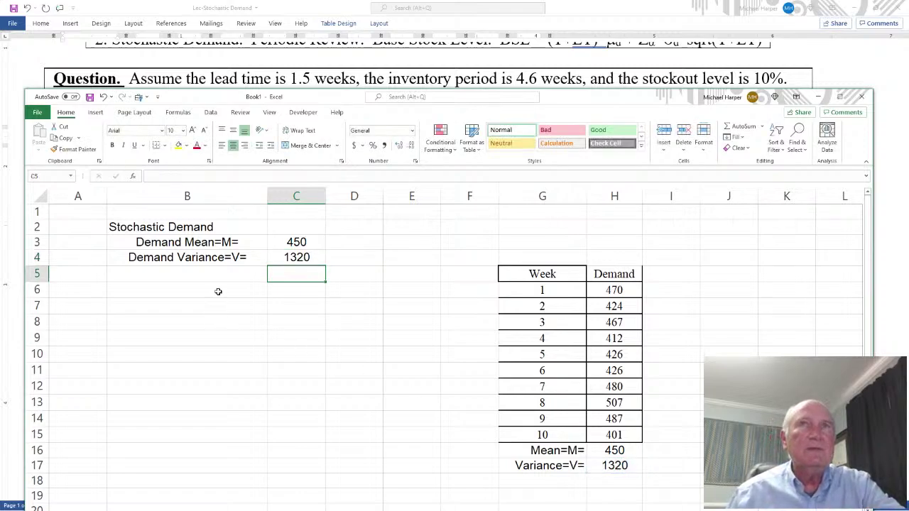
- Enter Lead Time=LT= in B5 with value 1.5 in C5
{"action": "left_click_drag", "start_coordinate": [566, 99], "coordinate": [566, 111]}
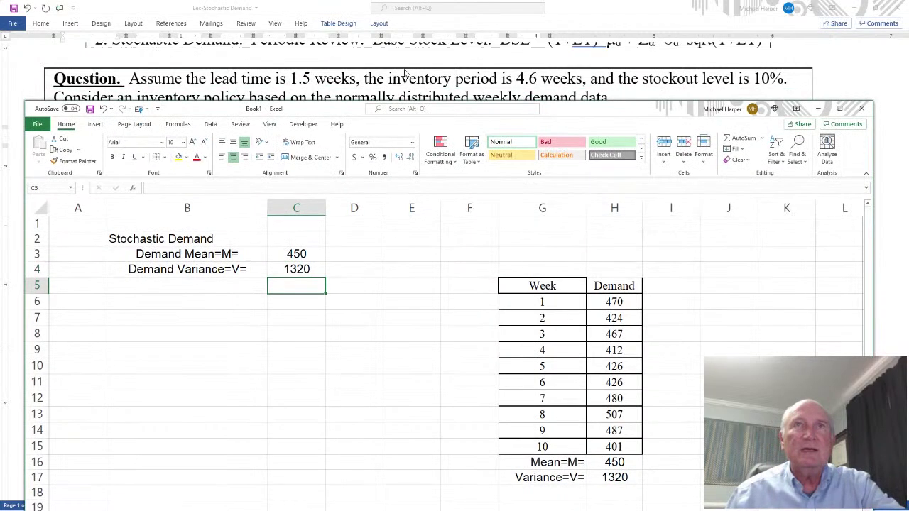
{"action": "left_click", "coordinate": [197, 286]}
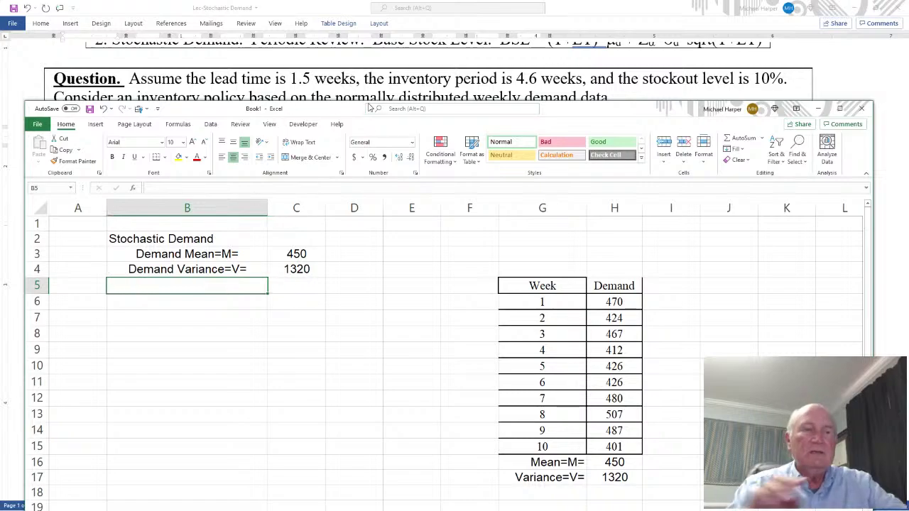
{"action": "type", "text": "L"}
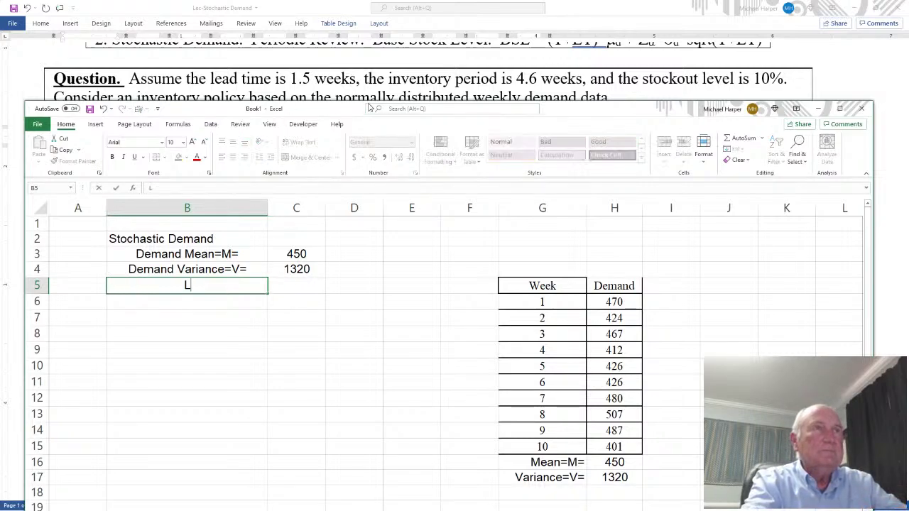
{"action": "type", "text": "ead "}
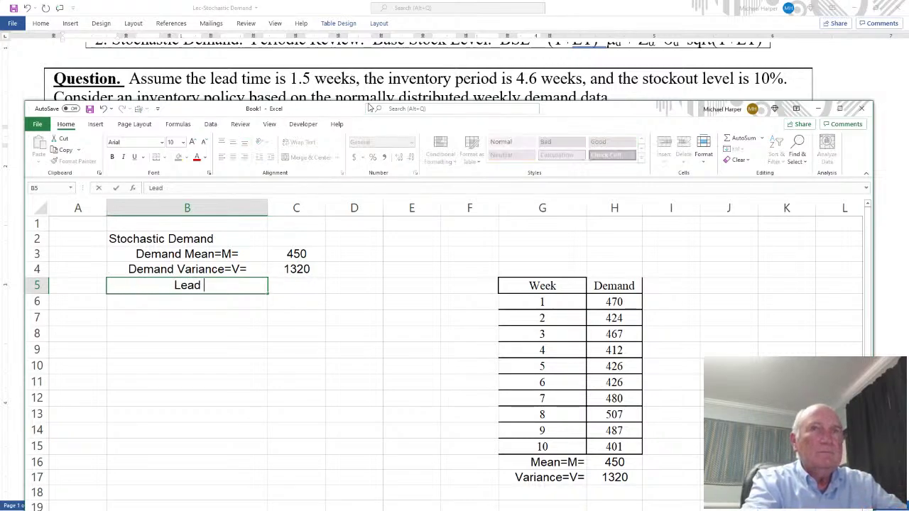
{"action": "type", "text": "Time="}
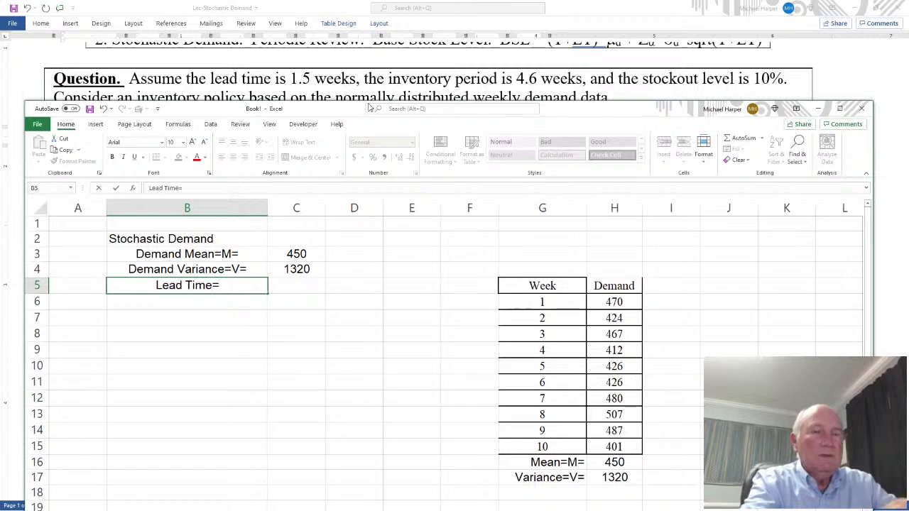
{"action": "type", "text": "LT="}
{"action": "key", "text": "Tab"}
{"action": "left_click", "coordinate": [557, 145]}
{"action": "type", "text": "1.5"}
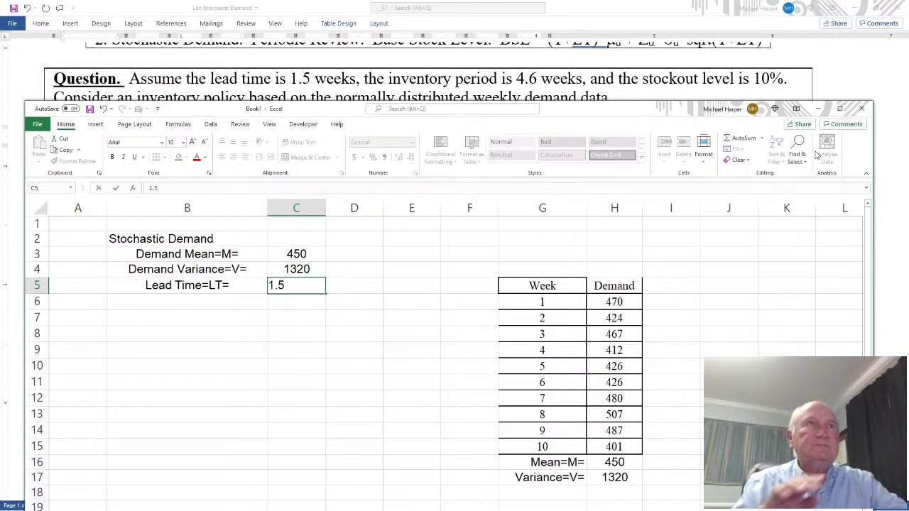
{"action": "key", "text": "Return"}
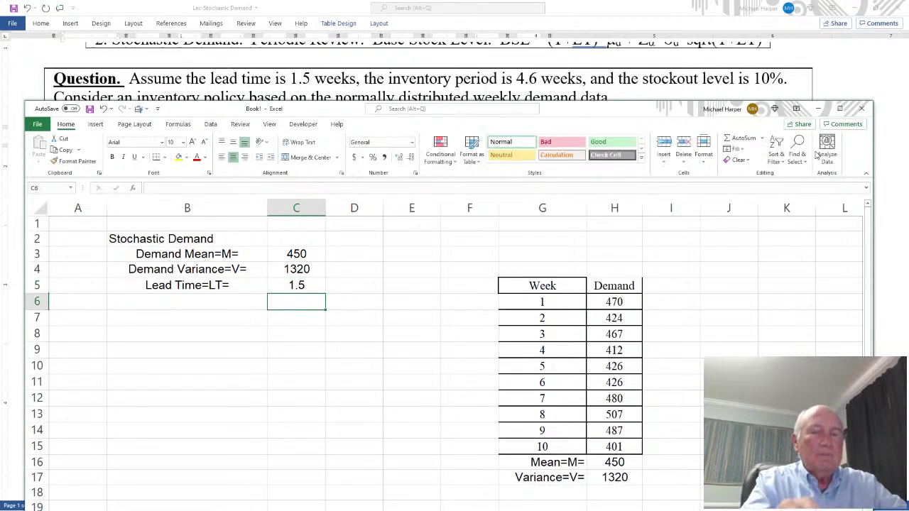
- Enter Inventory Period=T= with 4.6 in row 6, then right-align labels B3:B6
{"action": "key", "text": "Left"}
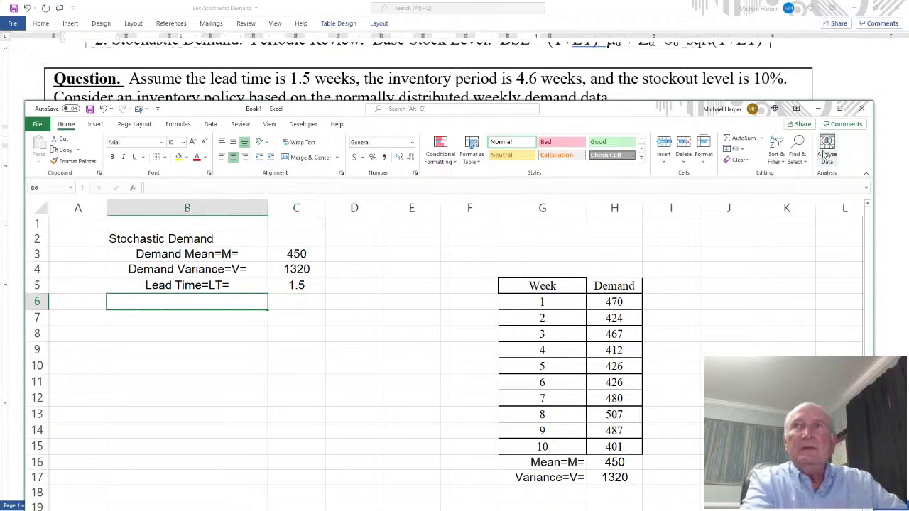
{"action": "type", "text": "Inventory Period=T="}
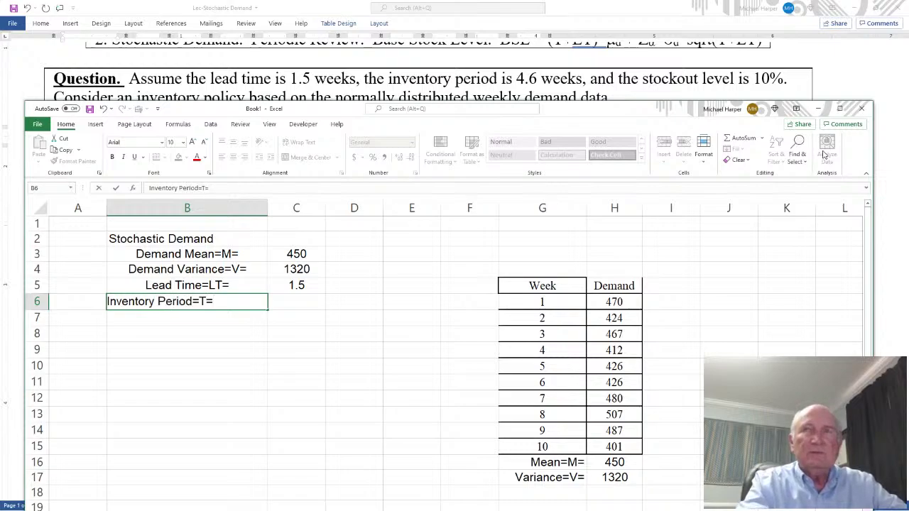
{"action": "key", "text": "Tab"}
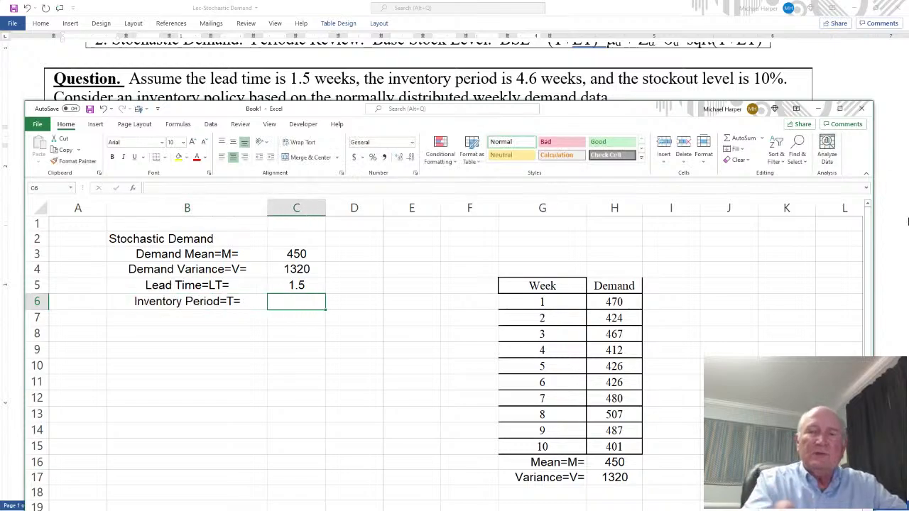
{"action": "type", "text": "4.6"}
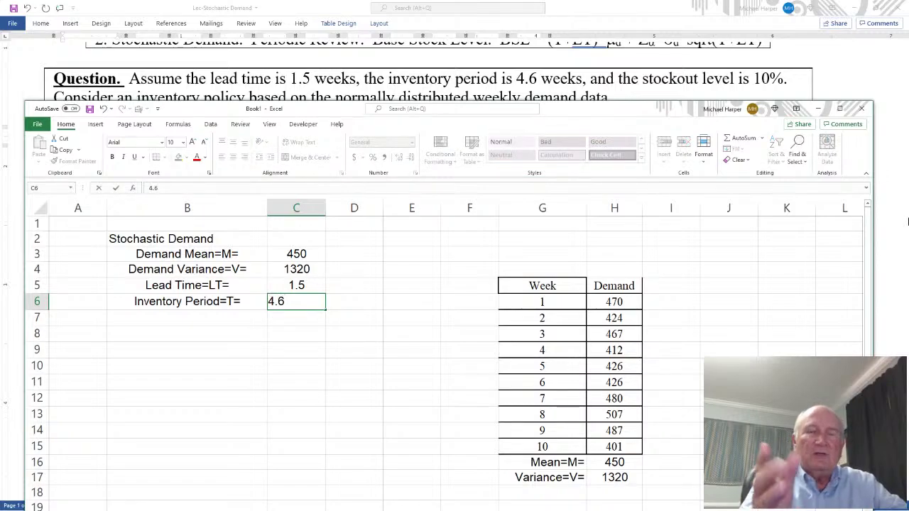
{"action": "key", "text": "Return"}
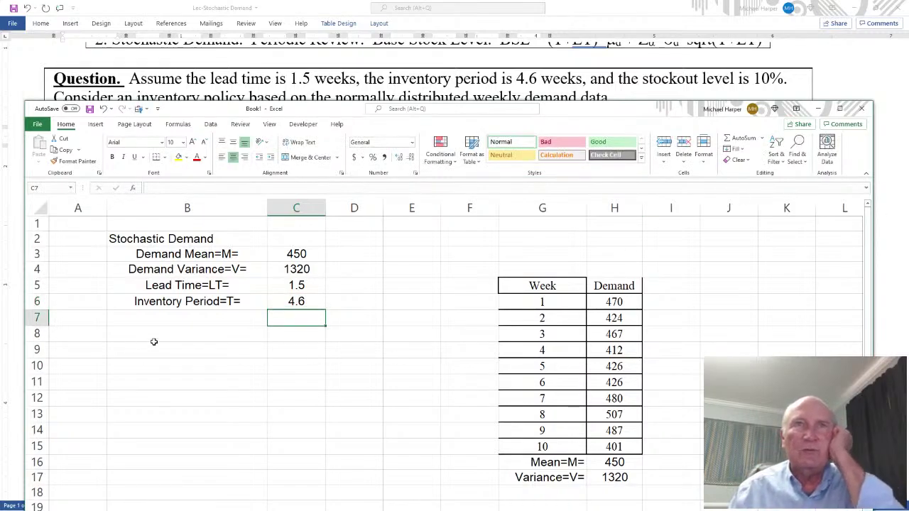
{"action": "left_click_drag", "start_coordinate": [206, 257], "coordinate": [212, 292]}
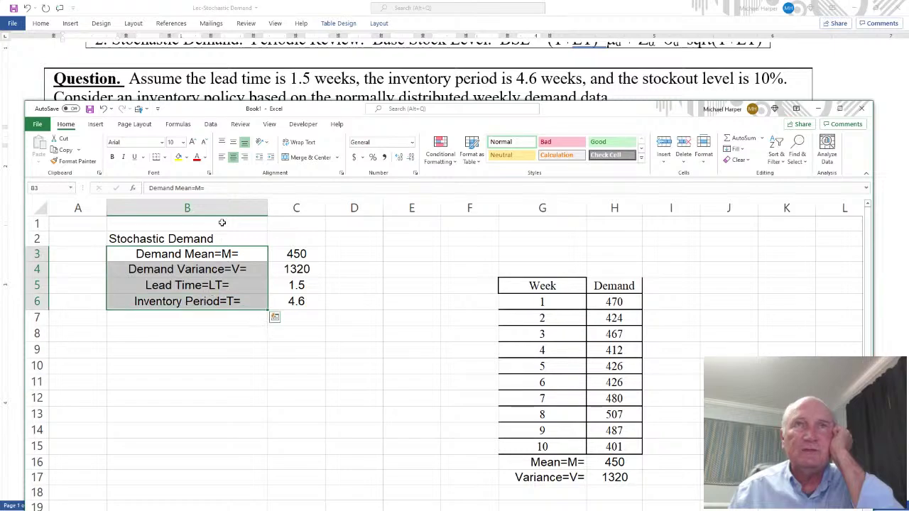
{"action": "left_click", "coordinate": [244, 157]}
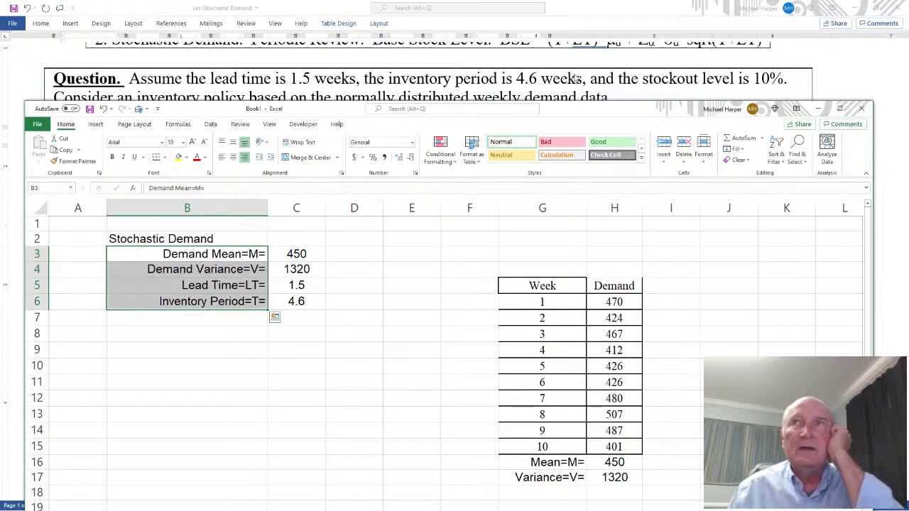
- Enter Stockout Level= in B7 with value 0.1 in C7
{"action": "left_click", "coordinate": [232, 320]}
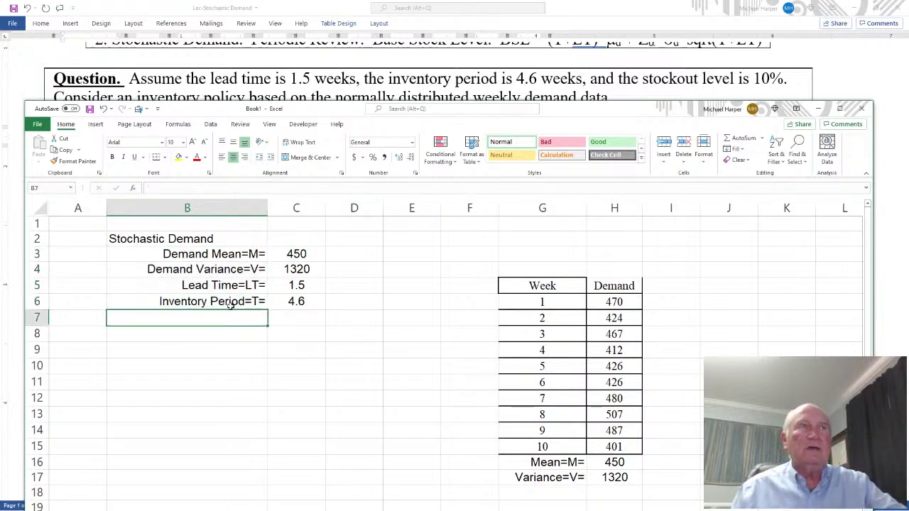
{"action": "type", "text": "Stpc"}
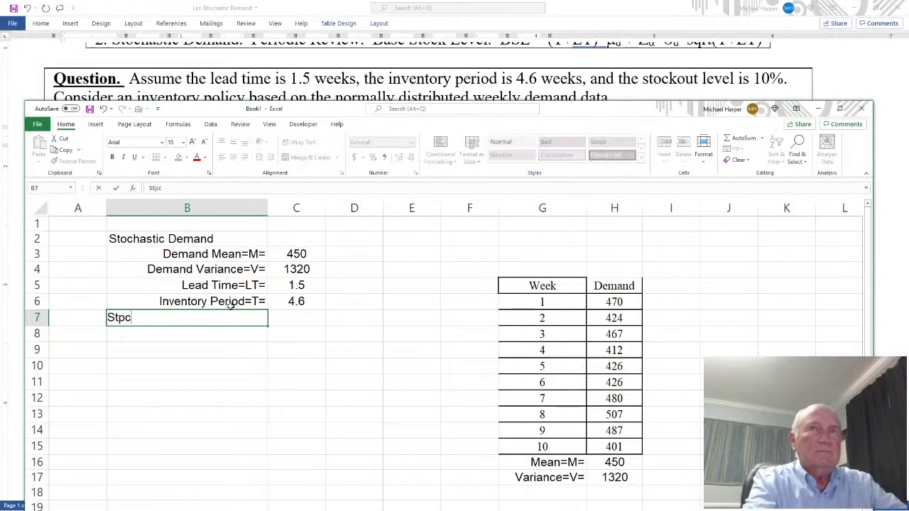
{"action": "key", "text": "BackSpace"}
{"action": "type", "text": "ockout Level="}
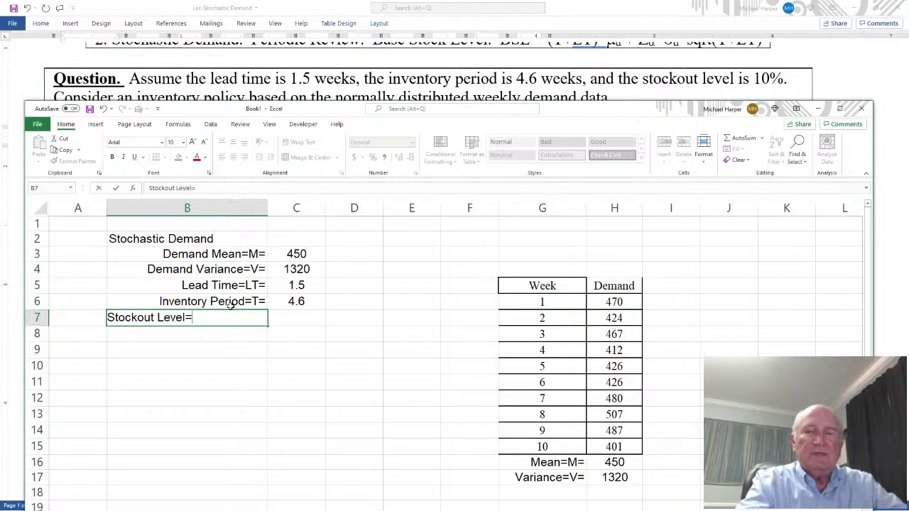
{"action": "key", "text": "Tab"}
{"action": "type", "text": "0."}
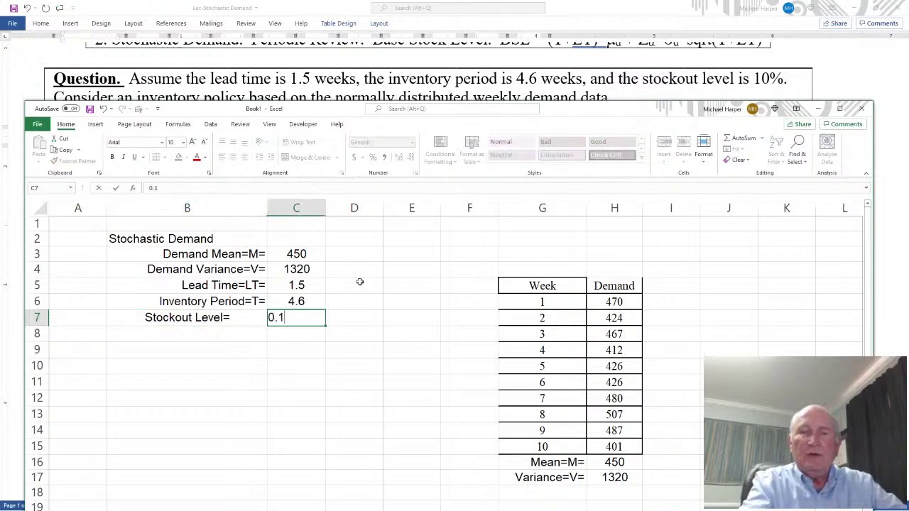
{"action": "key", "text": "Return"}
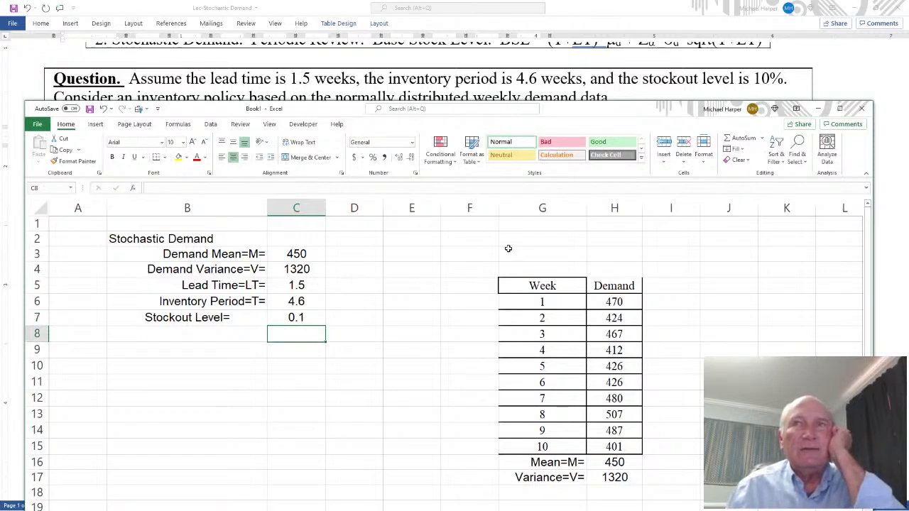
- Remove all borders from the Week/Demand table
{"action": "left_click_drag", "start_coordinate": [544, 287], "coordinate": [625, 478]}
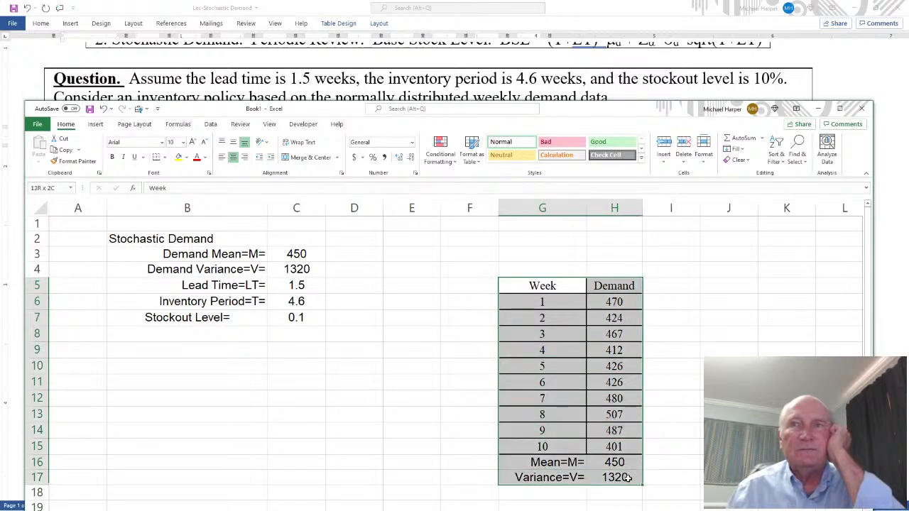
{"action": "left_click", "coordinate": [164, 157]}
{"action": "left_click", "coordinate": [181, 239]}
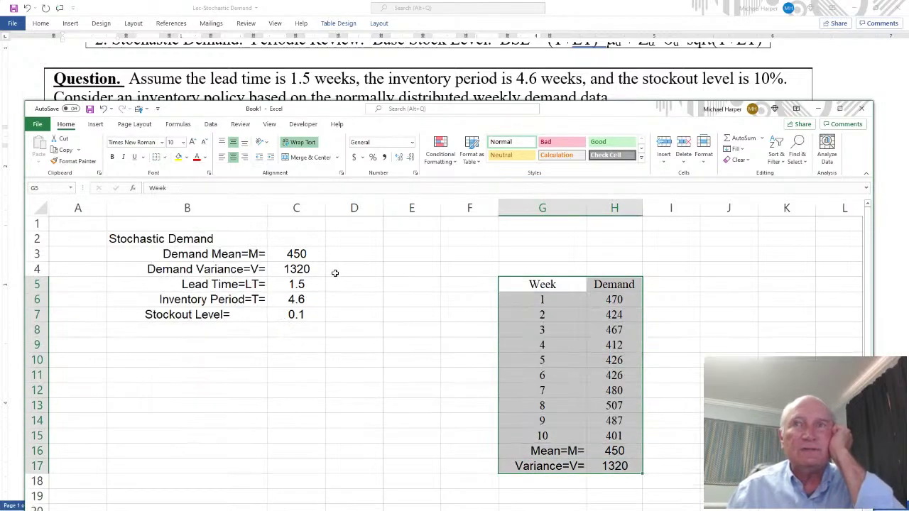
{"action": "left_click", "coordinate": [307, 355]}
- Move the table G5:H17 up to occupy G2:H14
{"action": "left_click", "coordinate": [545, 285]}
{"action": "left_click_drag", "start_coordinate": [554, 291], "coordinate": [615, 468]}
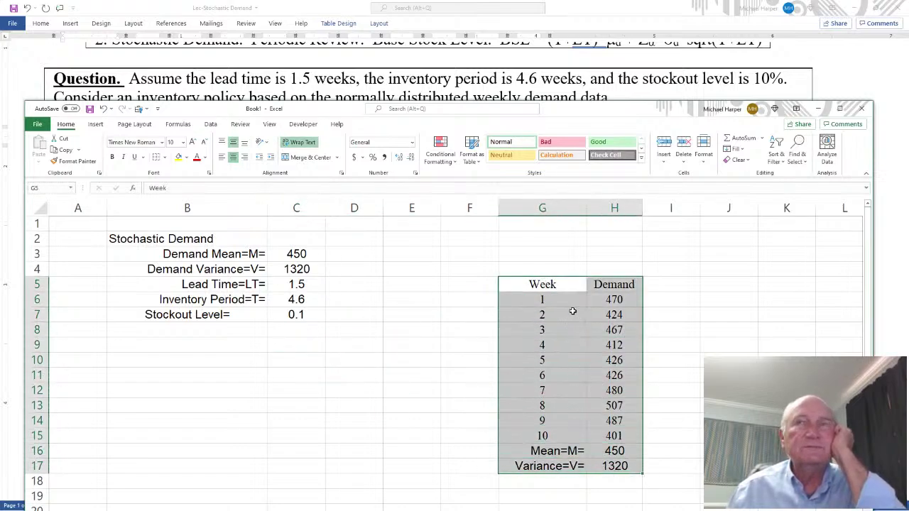
{"action": "left_click_drag", "start_coordinate": [549, 277], "coordinate": [555, 239]}
{"action": "left_click", "coordinate": [343, 299]}
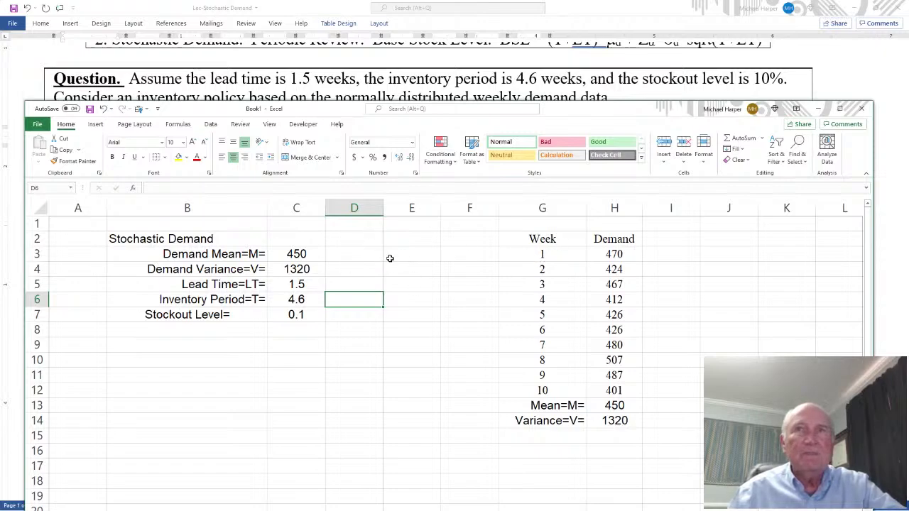
- Label B8 Z= and compute Z in C8 as =NORMSINV(1-C7), giving 1.281552
{"action": "left_click", "coordinate": [201, 330]}
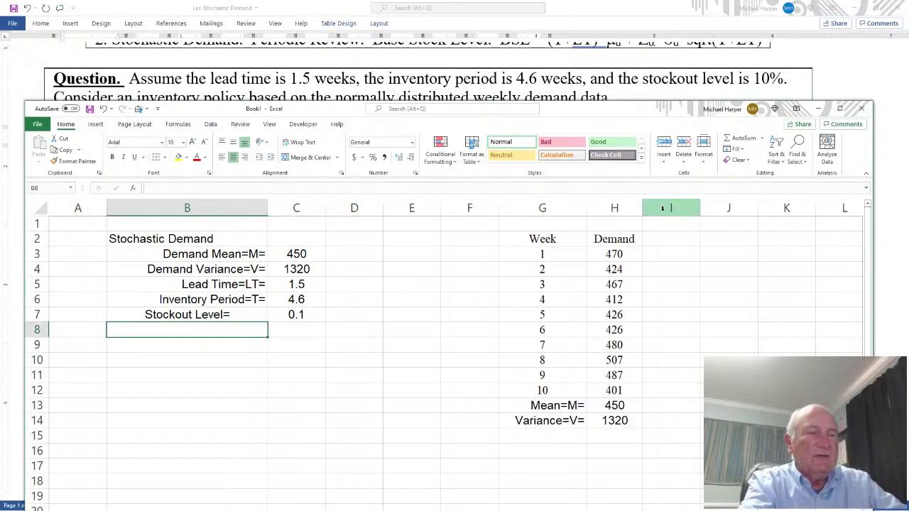
{"action": "type", "text": "Z="}
{"action": "key", "text": "Tab"}
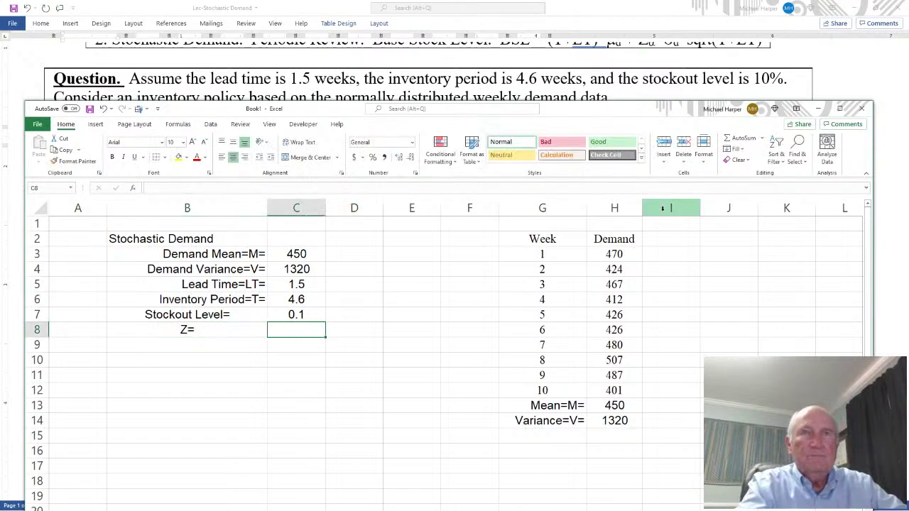
{"action": "type", "text": "=n"}
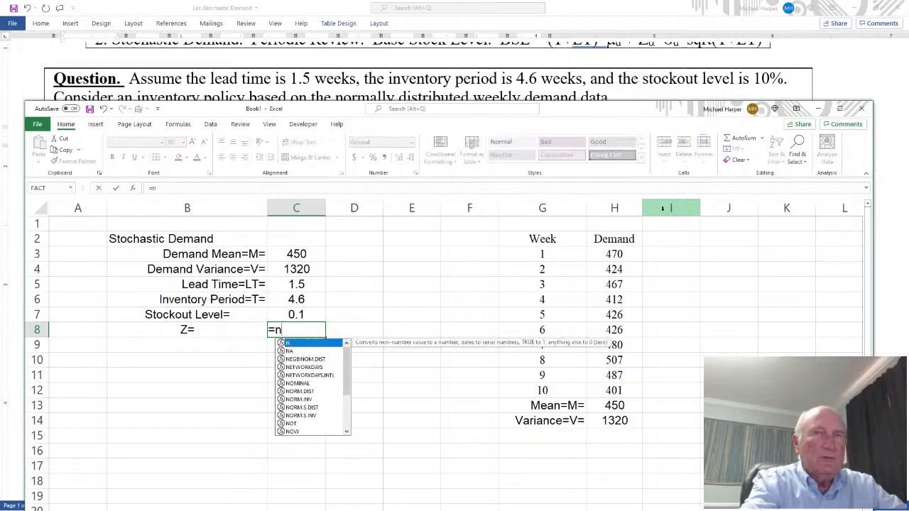
{"action": "type", "text": "orms"}
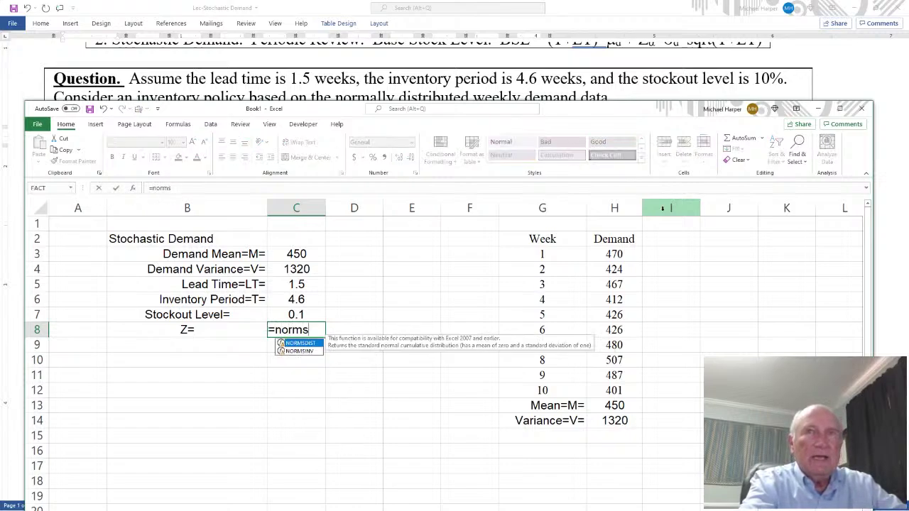
{"action": "type", "text": "inv("}
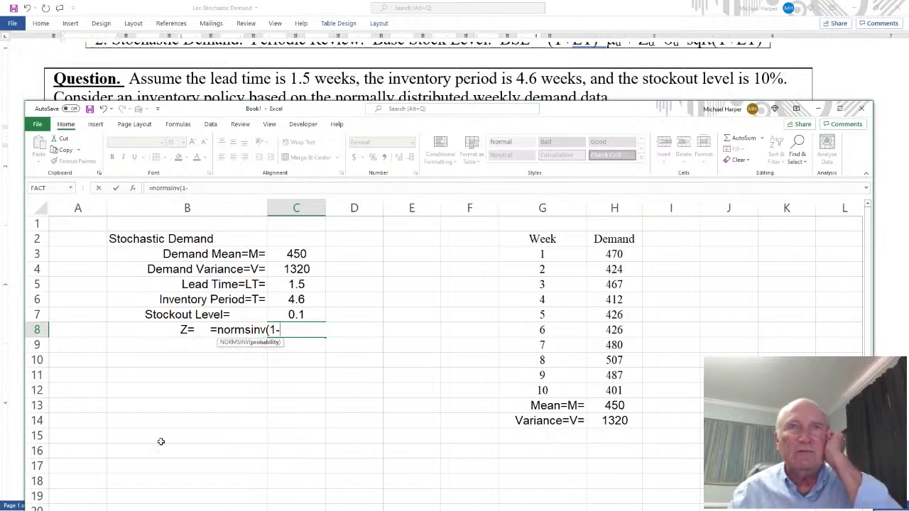
{"action": "type", "text": "1-"}
{"action": "left_click", "coordinate": [294, 314]}
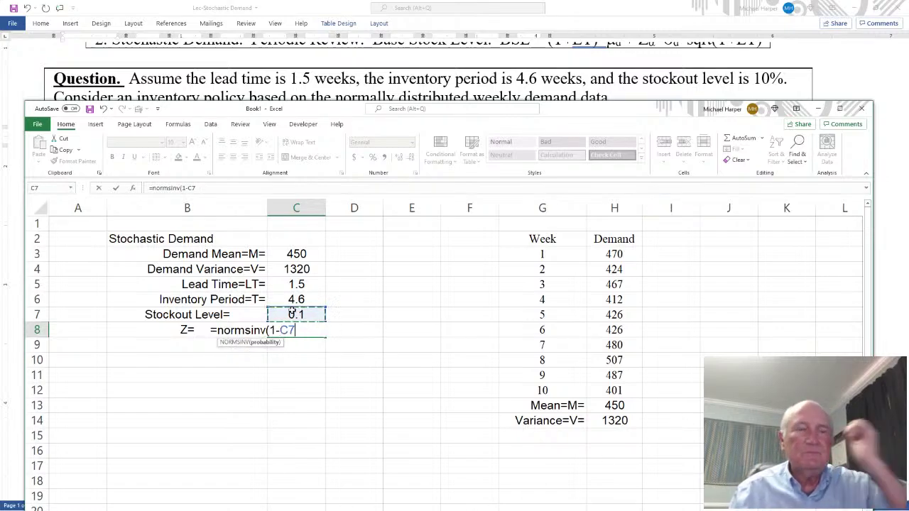
{"action": "type", "text": ")"}
{"action": "key", "text": "Return"}
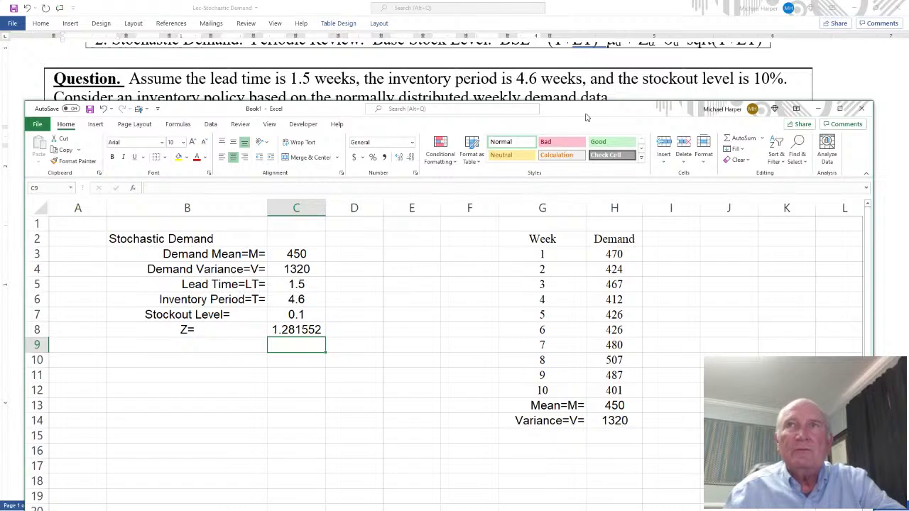
- Lower the workbook to show the homework question and type the label ROP= in B9
{"action": "left_click_drag", "start_coordinate": [587, 119], "coordinate": [581, 243]}
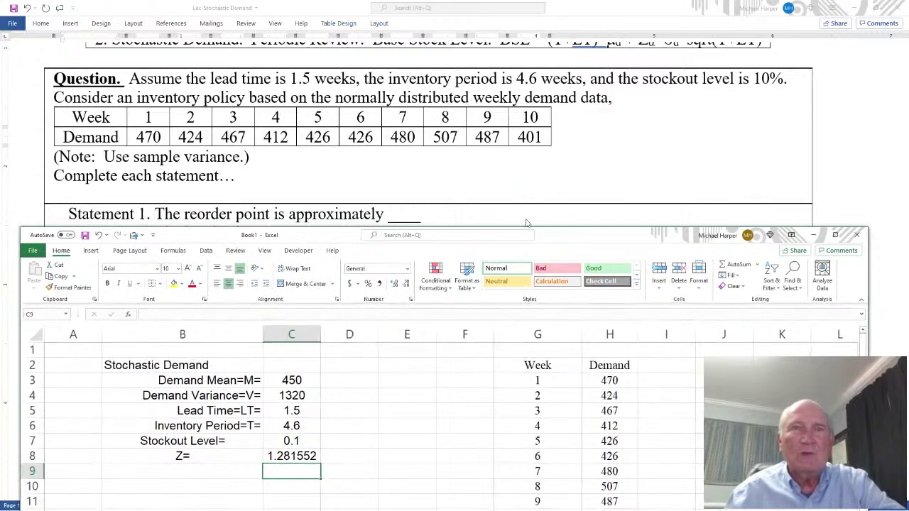
{"action": "left_click", "coordinate": [215, 466]}
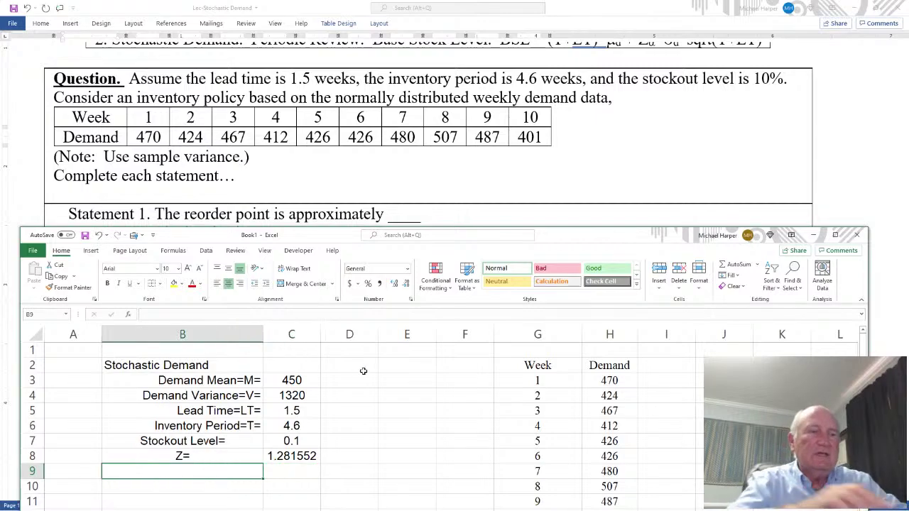
{"action": "type", "text": "ROP"}
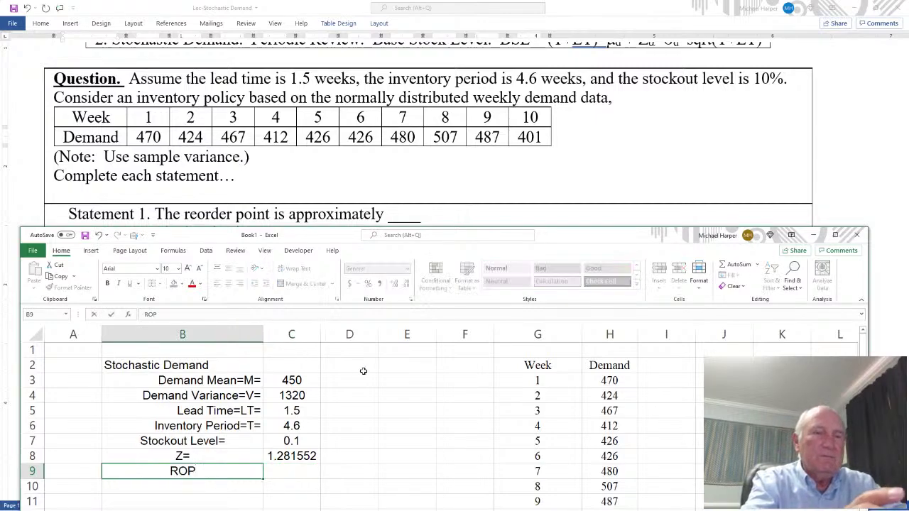
{"action": "type", "text": "="}
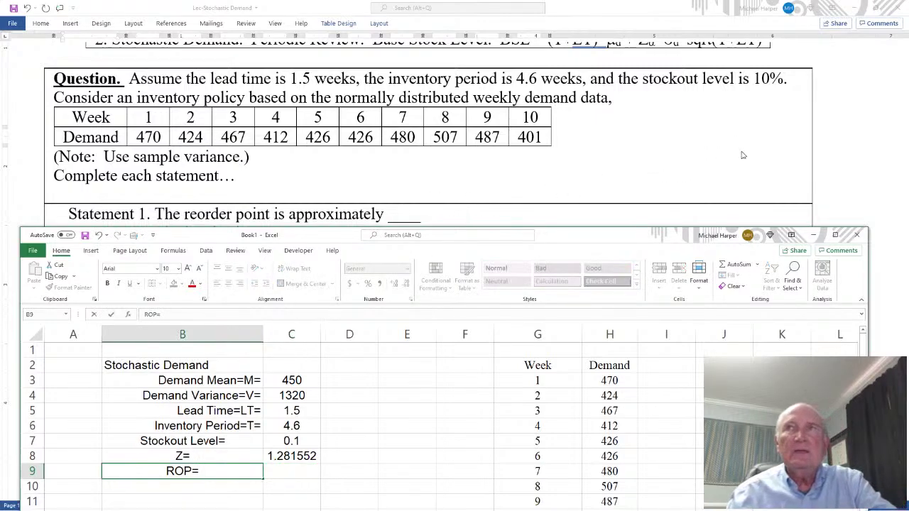
{"action": "left_click_drag", "start_coordinate": [582, 237], "coordinate": [554, 228]}
- Review the Summary formulas for Q, ROP and BSL in Word, then return to Excel
{"action": "left_click", "coordinate": [561, 198]}
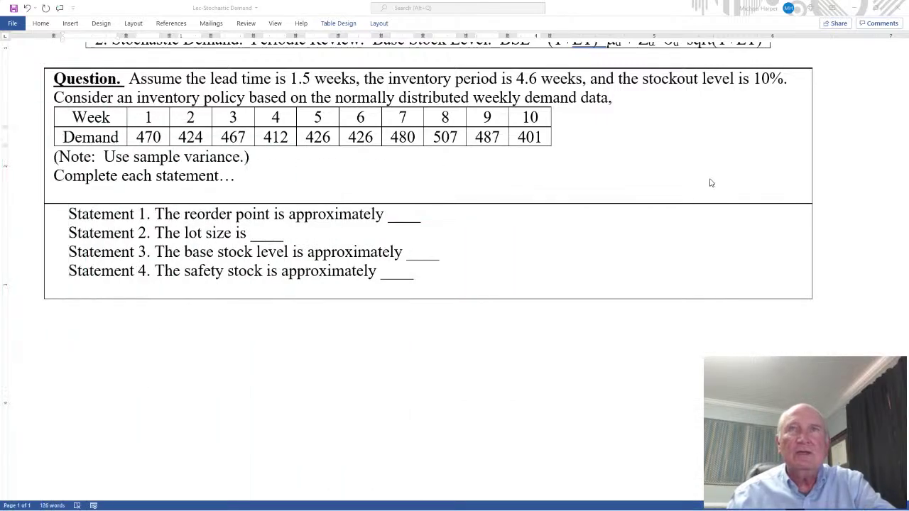
{"action": "scroll", "coordinate": [709, 182], "scroll_direction": "up", "scroll_amount": 3}
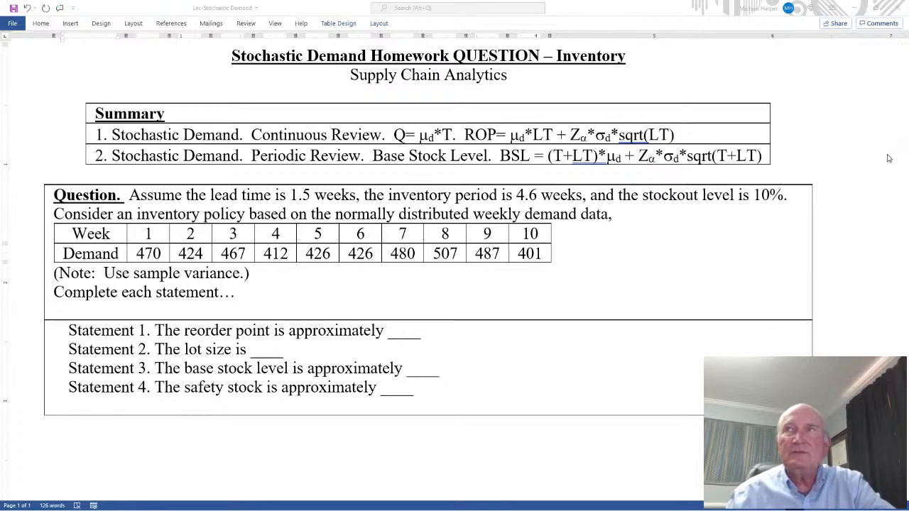
{"action": "scroll", "coordinate": [426, 248], "scroll_direction": "down", "scroll_amount": 1}
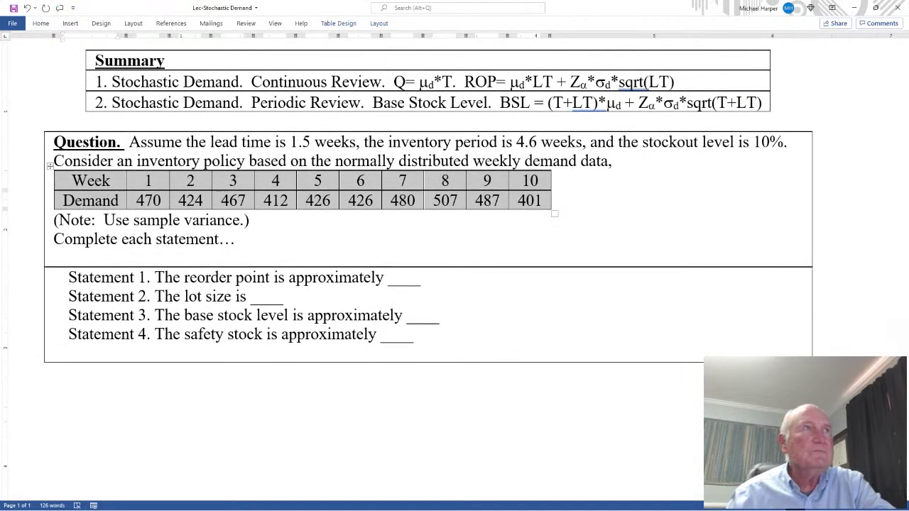
{"action": "key", "text": "alt+Tab"}
{"action": "left_click_drag", "start_coordinate": [600, 106], "coordinate": [581, 105]}
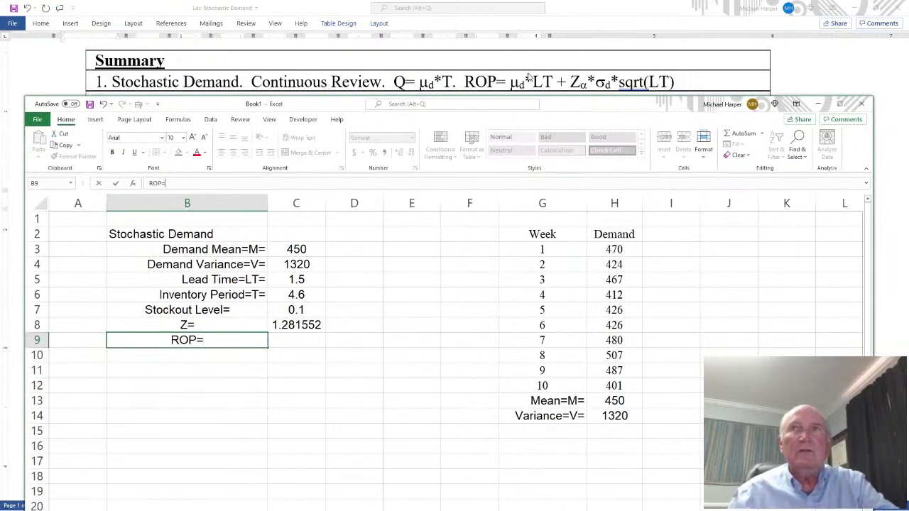
- Complete the B9 label so it reads ROP=M*LT+Z*sqrt(V*LT)=
{"action": "type", "text": "M*"}
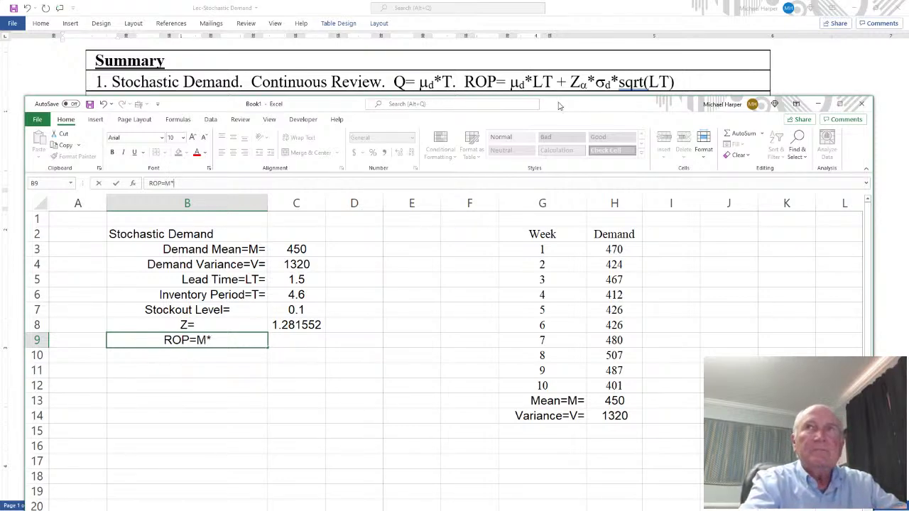
{"action": "type", "text": "LT+"}
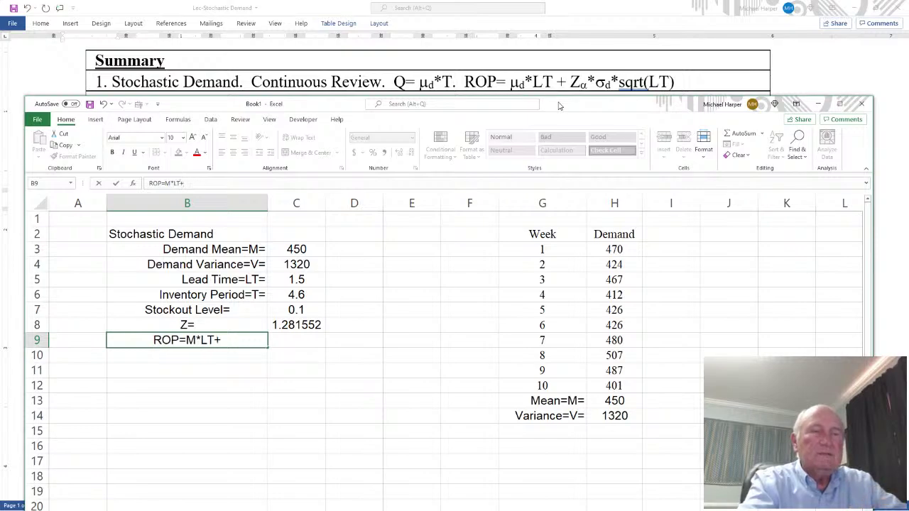
{"action": "type", "text": "Z"}
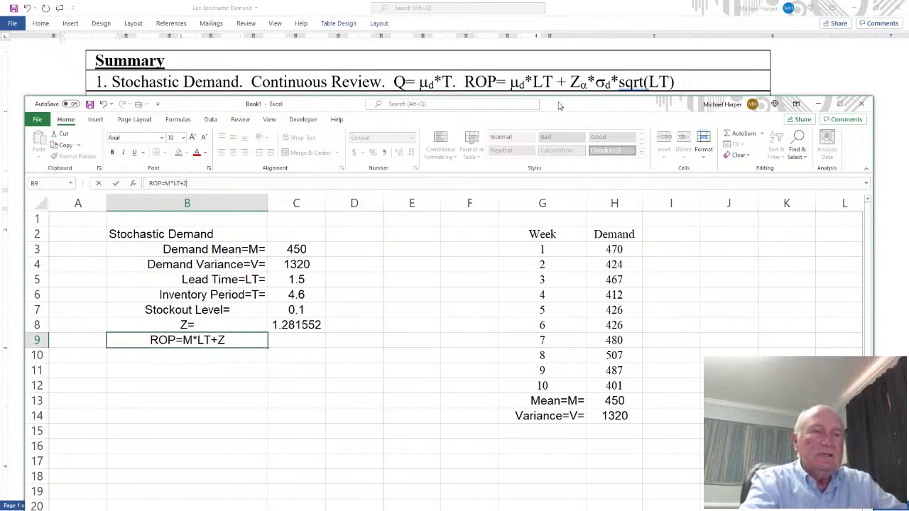
{"action": "type", "text": "*"}
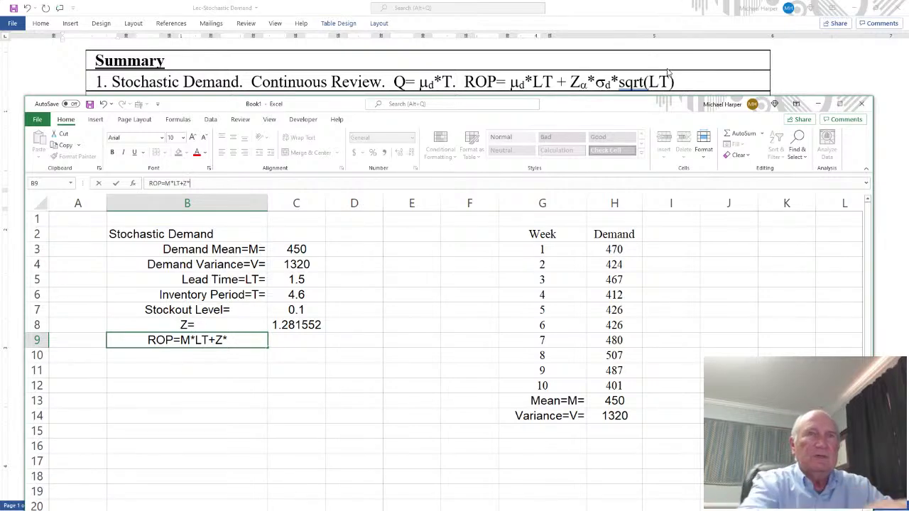
{"action": "type", "text": "sqrt"}
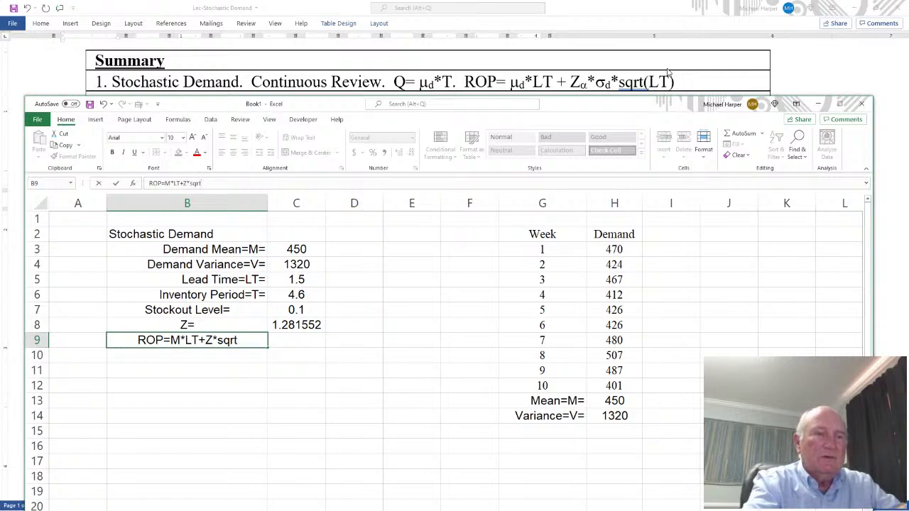
{"action": "type", "text": "(V*"}
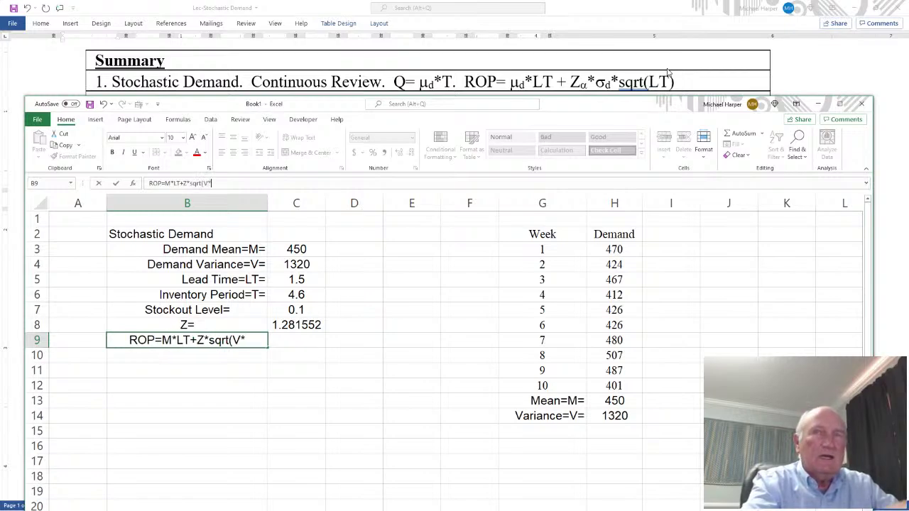
{"action": "type", "text": "LT)"}
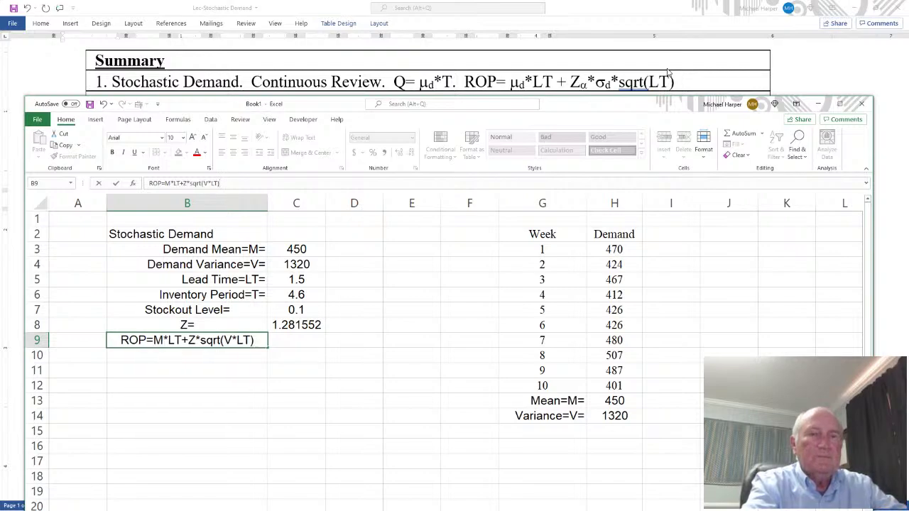
{"action": "type", "text": "="}
{"action": "key", "text": "Return"}
- Start the C9 reorder point formula with C3*C5 and dismiss the incomplete-formula warning
{"action": "key", "text": "Up"}
{"action": "key", "text": "Right"}
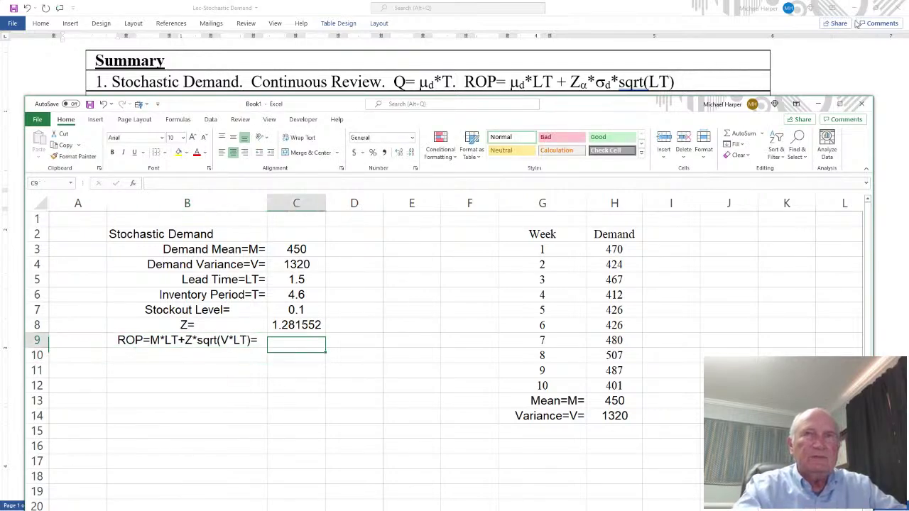
{"action": "type", "text": "="}
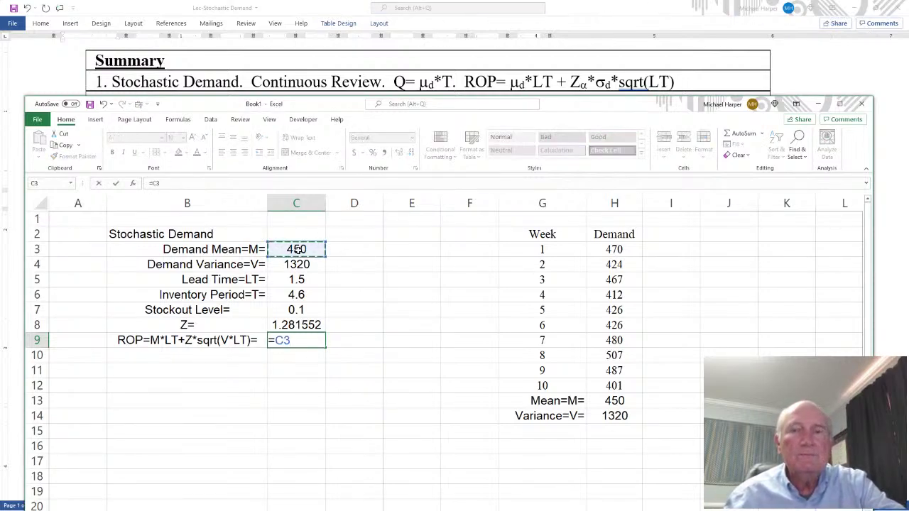
{"action": "type", "text": "*"}
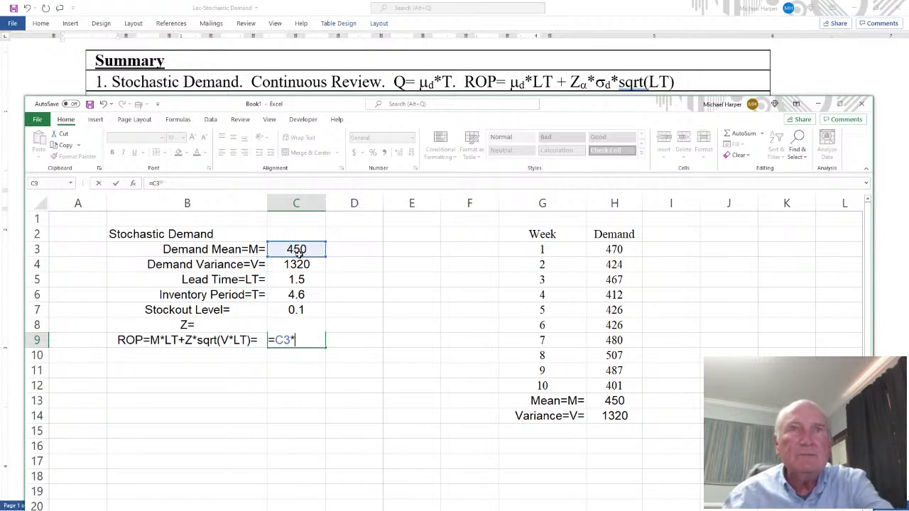
{"action": "left_click", "coordinate": [297, 279]}
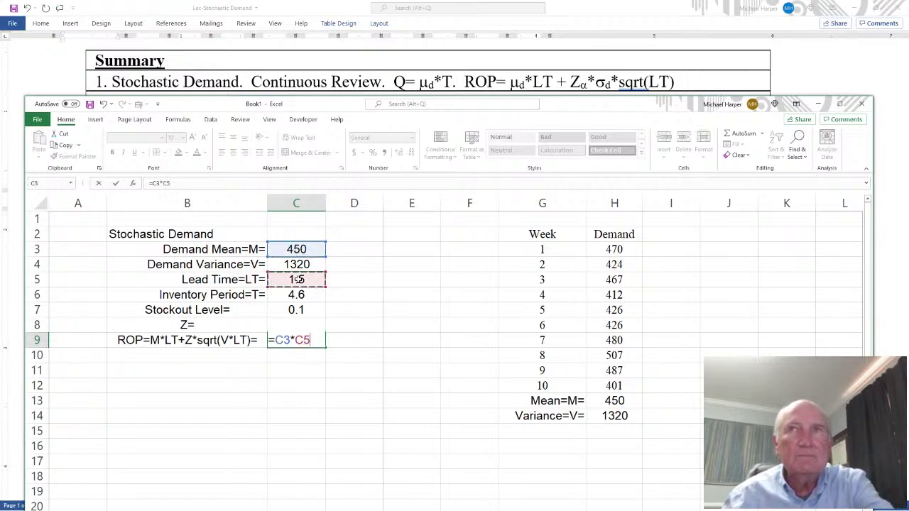
{"action": "type", "text": "+"}
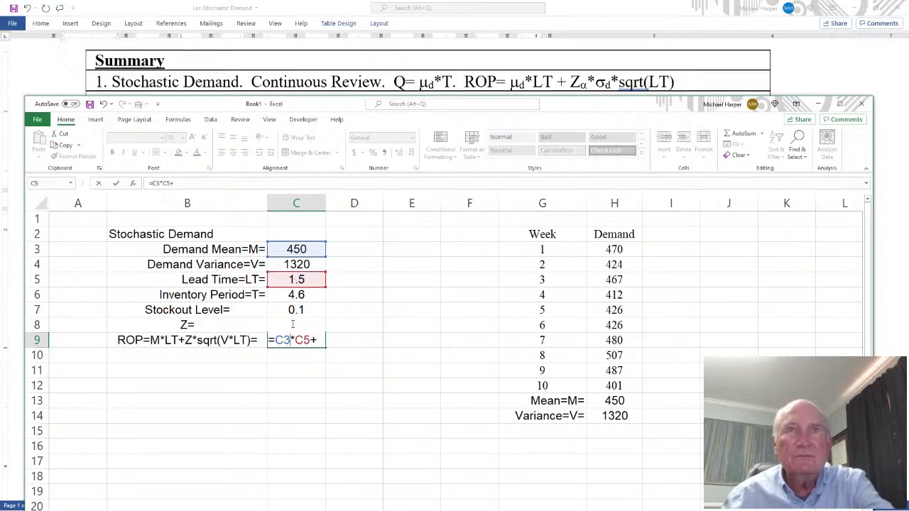
{"action": "key", "text": "Return"}
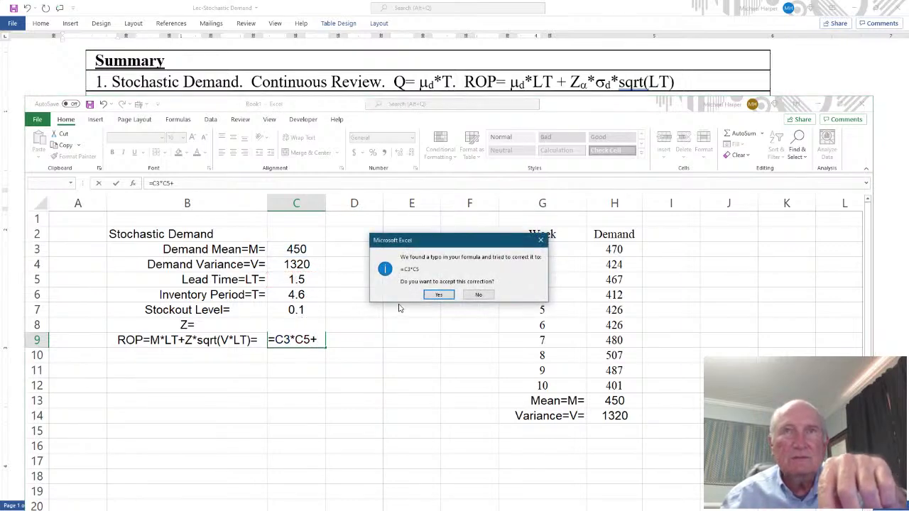
{"action": "left_click", "coordinate": [476, 296]}
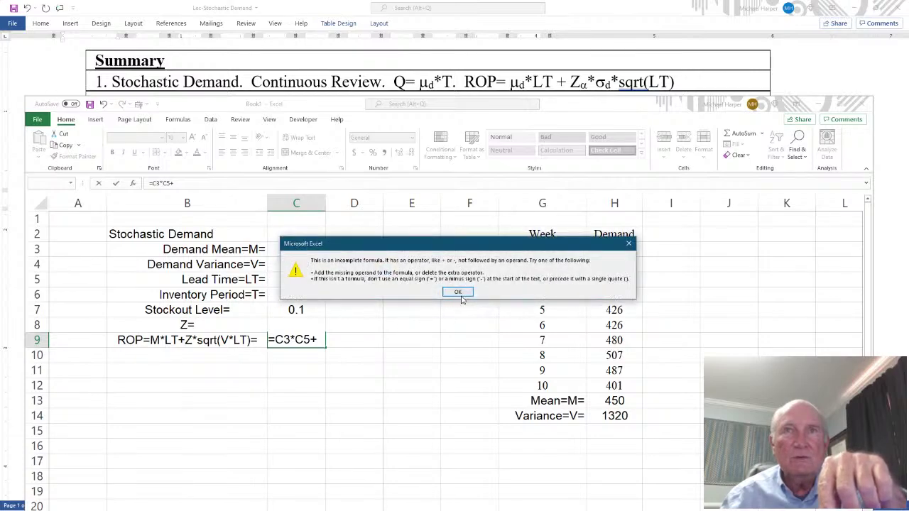
{"action": "left_click", "coordinate": [458, 293]}
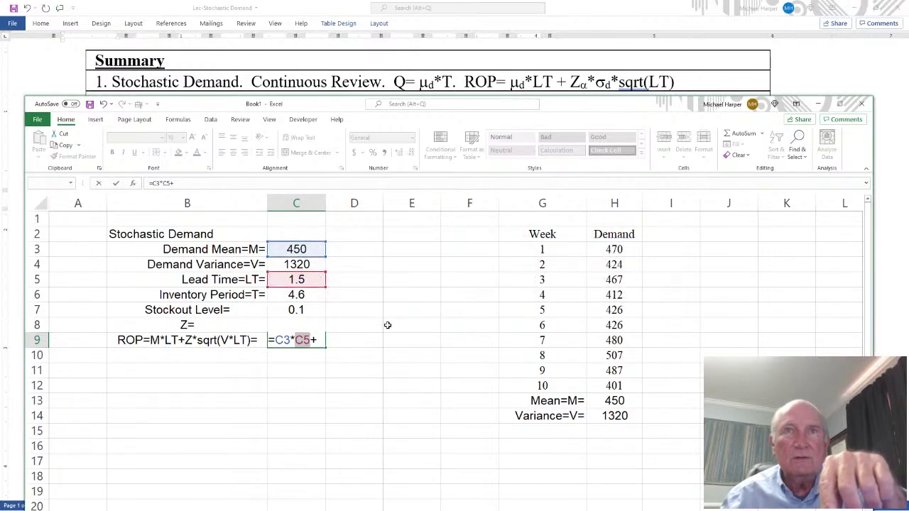
- Finish C9 as =C3*C5+C8*sqrt(H14*C5), giving a reorder point of 732.0254
{"action": "left_click", "coordinate": [323, 342]}
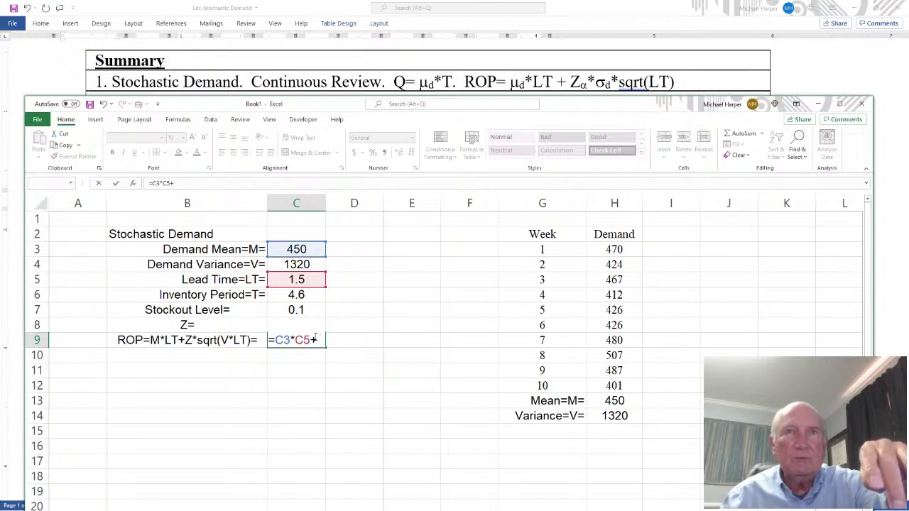
{"action": "left_click", "coordinate": [364, 327]}
{"action": "key", "text": "Left"}
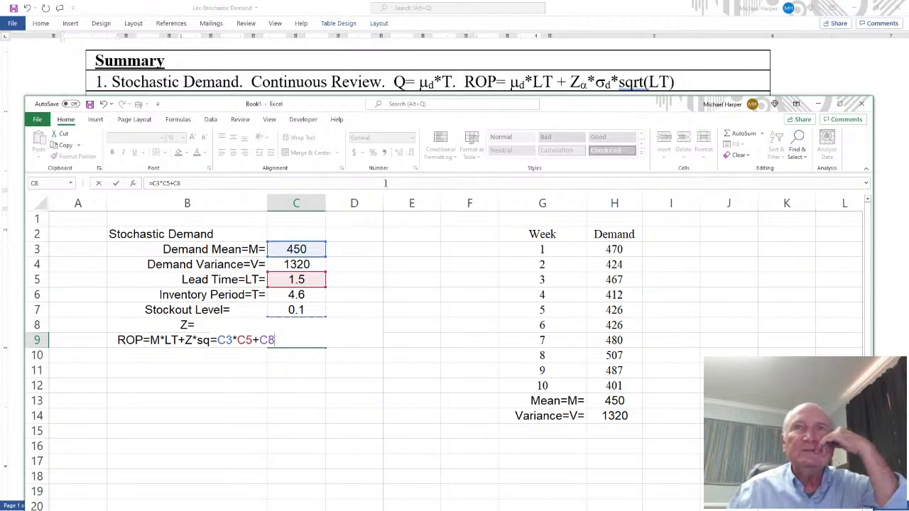
{"action": "type", "text": "*"}
{"action": "type", "text": "sq"}
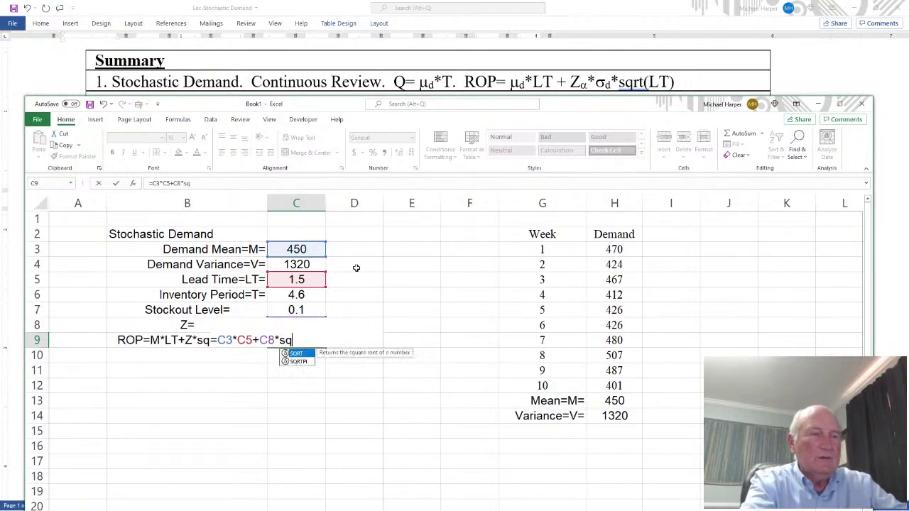
{"action": "type", "text": "rt("}
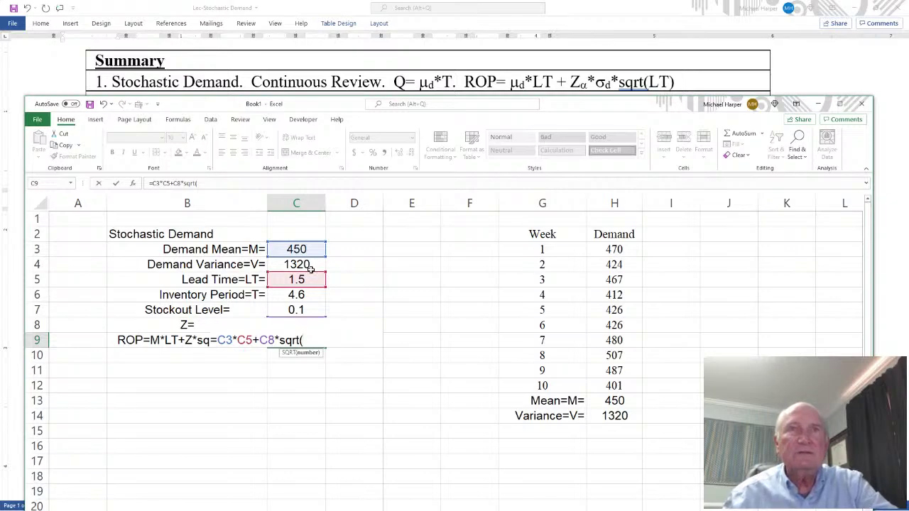
{"action": "left_click", "coordinate": [612, 416]}
{"action": "type", "text": "*"}
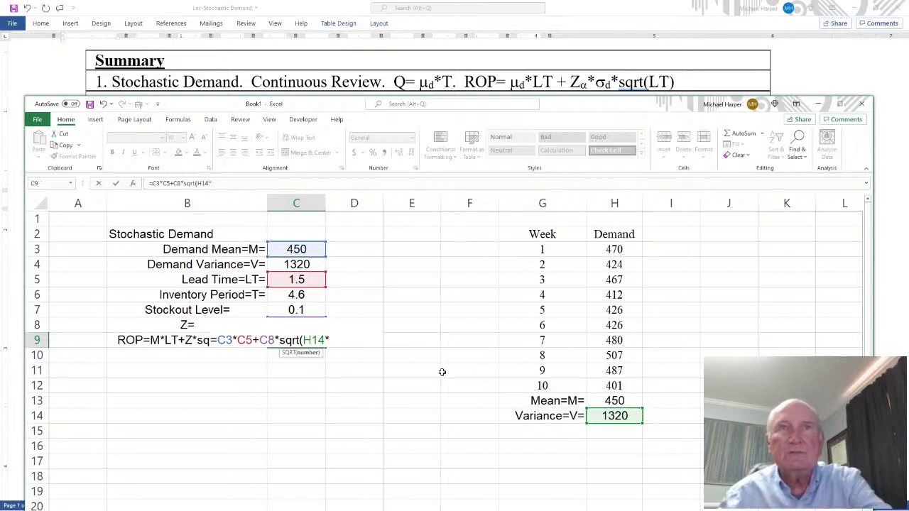
{"action": "left_click", "coordinate": [302, 280]}
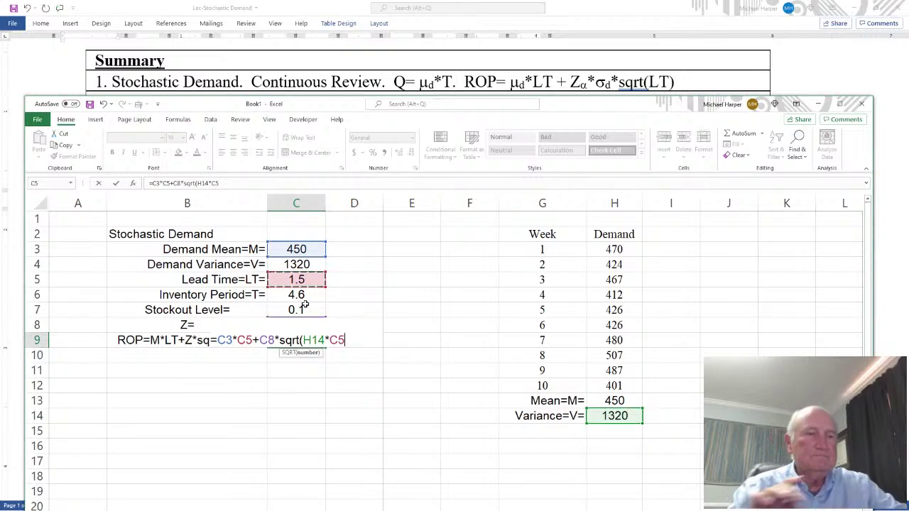
{"action": "type", "text": ")"}
{"action": "key", "text": "Return"}
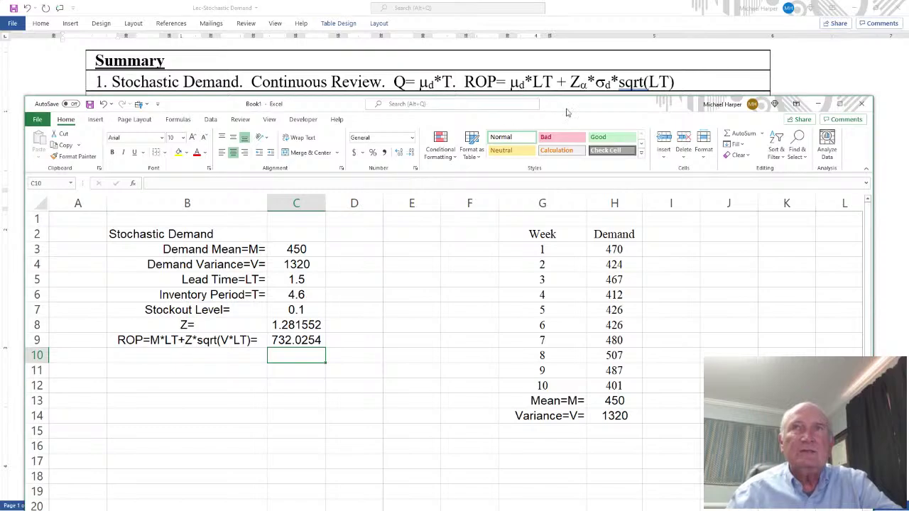
- Start the B10 label as Lot Size=Q=M*
{"action": "mouse_move", "coordinate": [568, 112]}
{"action": "left_mouse_down"}
{"action": "mouse_move", "coordinate": [569, 357]}
{"action": "mouse_move", "coordinate": [566, 110]}
{"action": "left_mouse_up"}
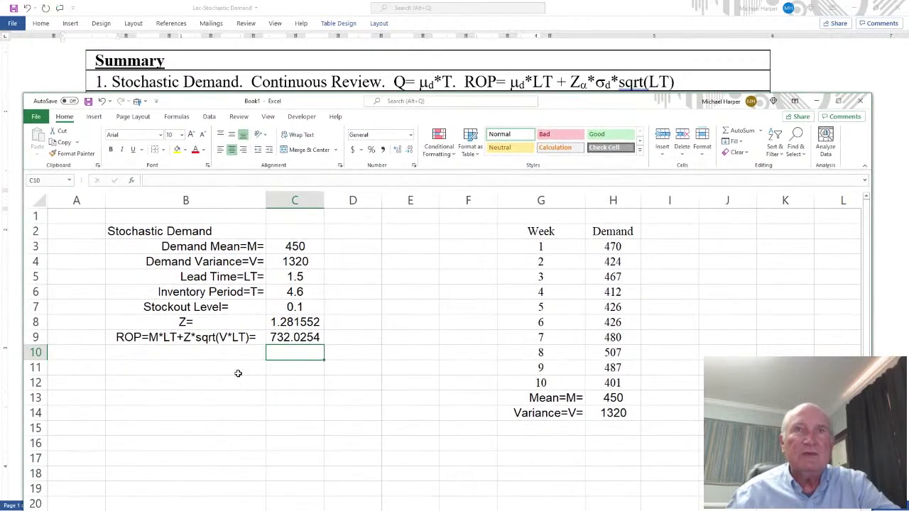
{"action": "left_click", "coordinate": [209, 352]}
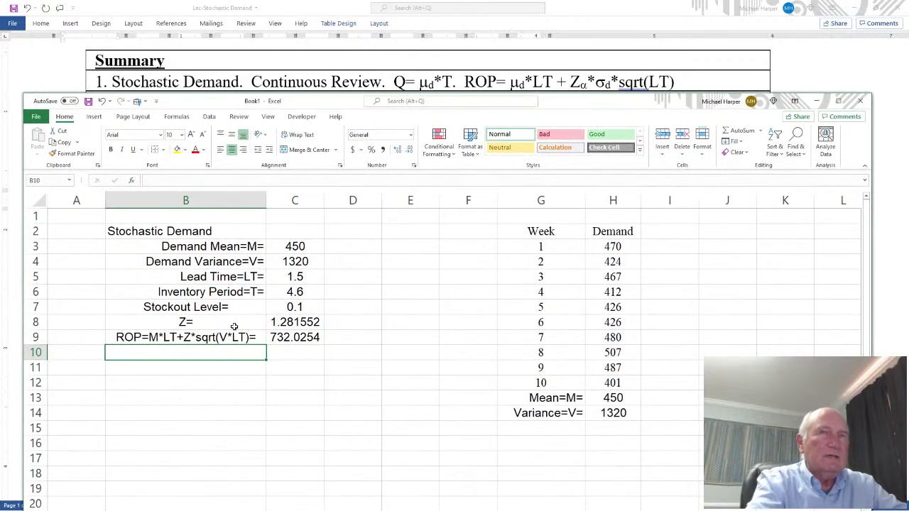
{"action": "type", "text": "Lot Size="}
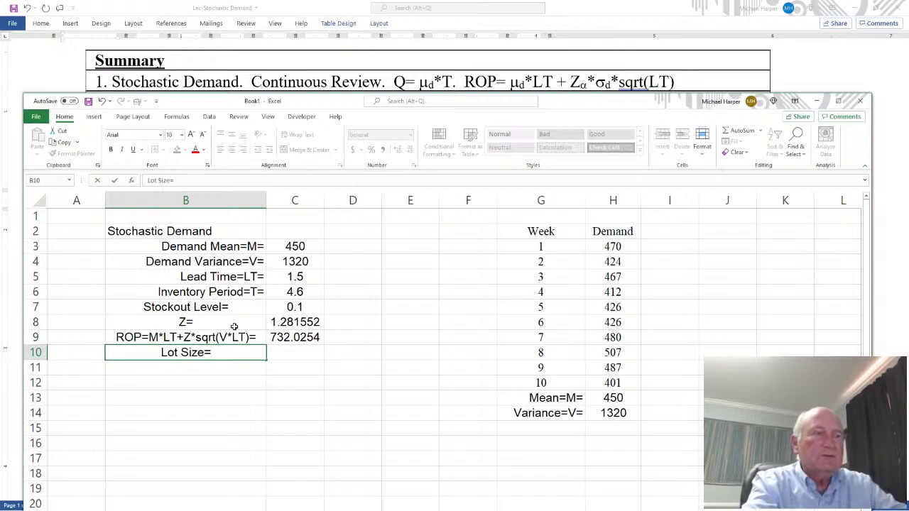
{"action": "type", "text": "Q="}
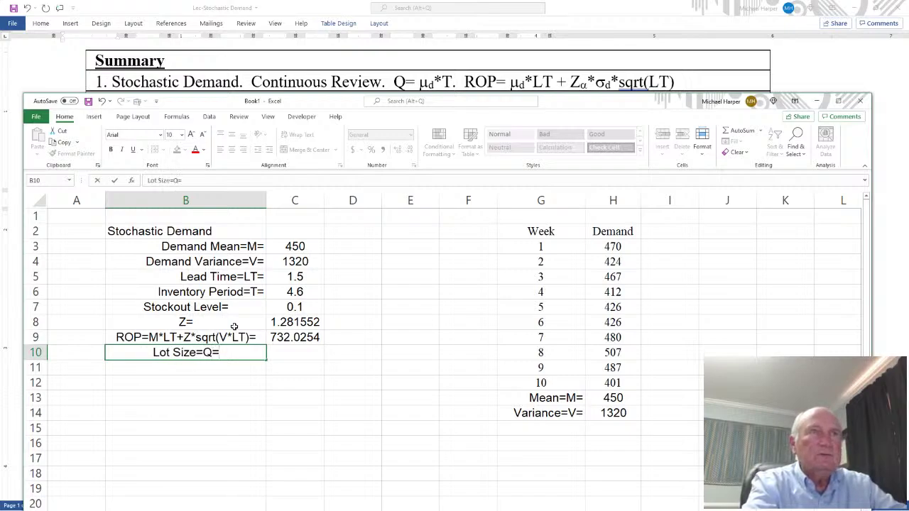
{"action": "type", "text": "M"}
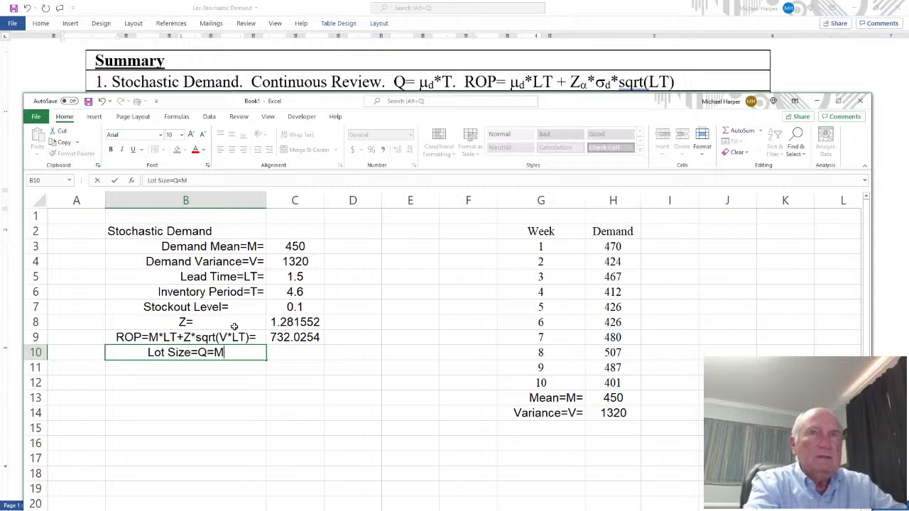
{"action": "type", "text": "*"}
- Correct the B10 label to Lot Size=Q=M*T=
{"action": "key", "text": "BackSpace"}
{"action": "key", "text": "BackSpace"}
{"action": "type", "text": "M*"}
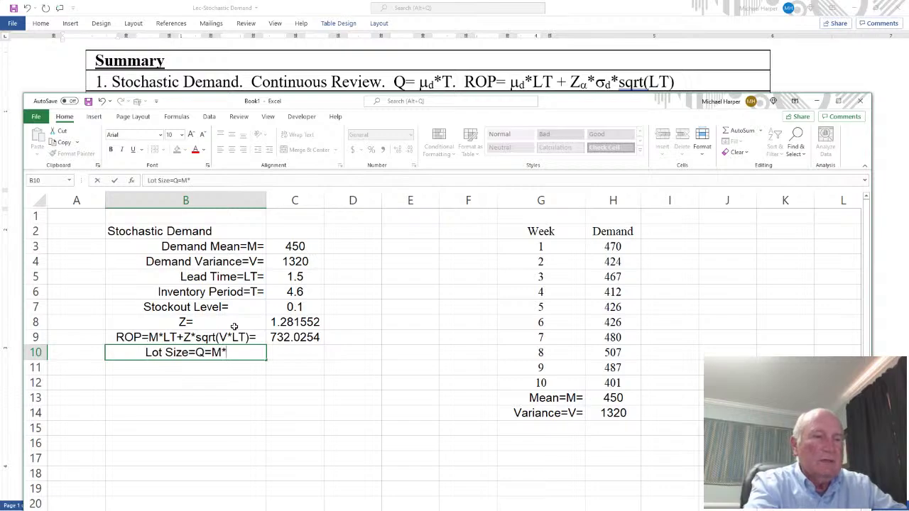
{"action": "type", "text": "T="}
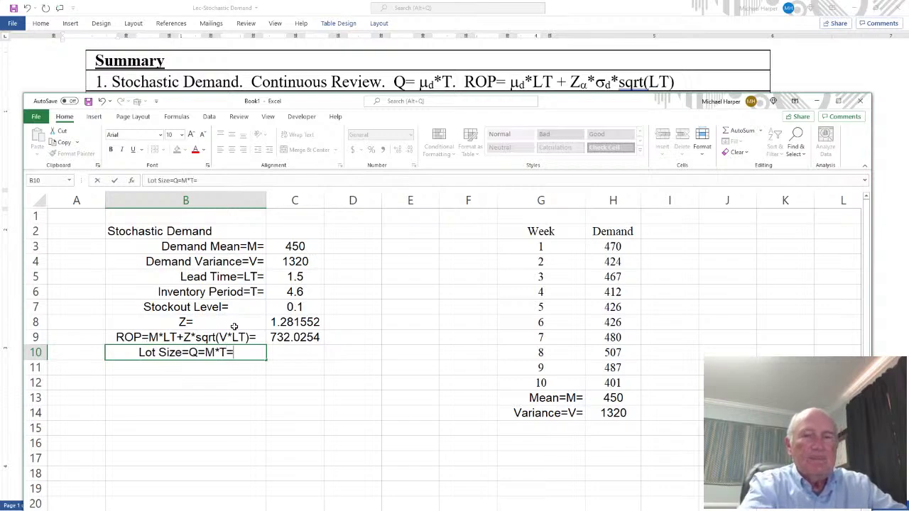
{"action": "key", "text": "Tab"}
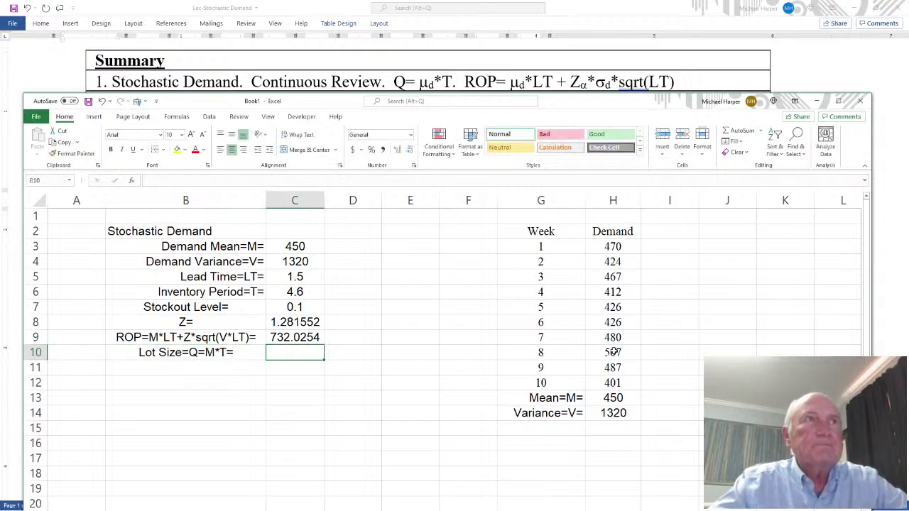
- Enter =C3*C6 in C10 for a lot size of 2070
{"action": "type", "text": "="}
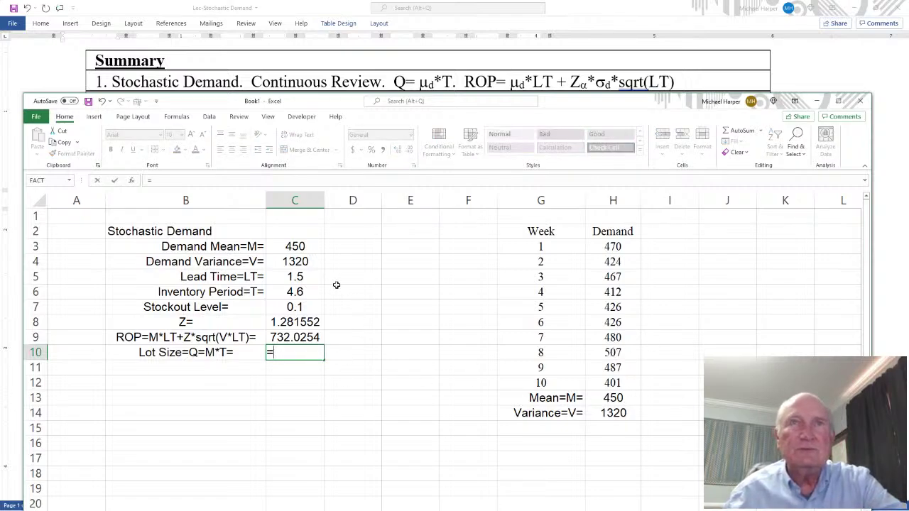
{"action": "left_click", "coordinate": [294, 247]}
{"action": "type", "text": "*"}
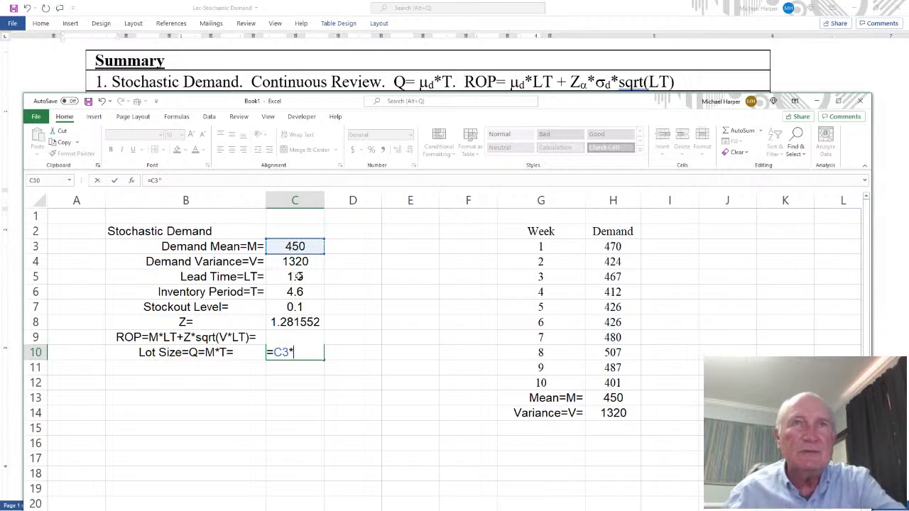
{"action": "left_click", "coordinate": [297, 292]}
{"action": "key", "text": "Return"}
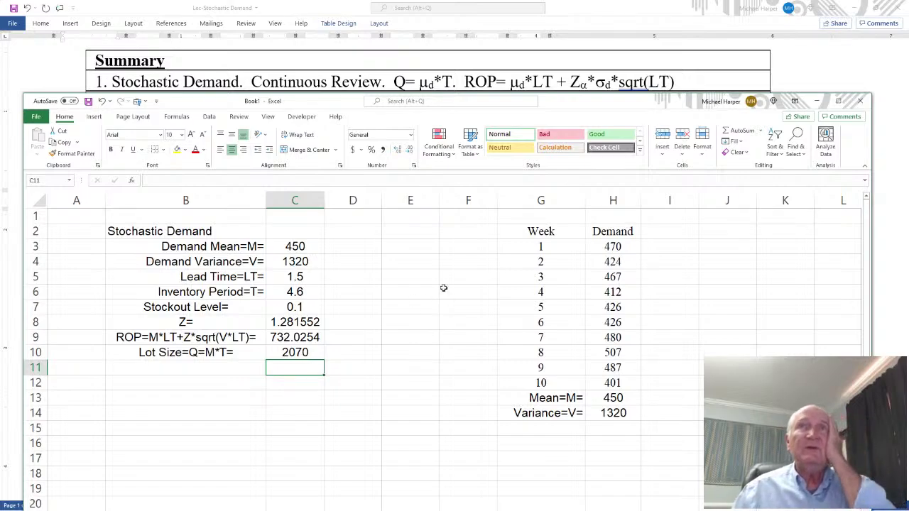
- Type the label BSL=(T+LT)*M+Z*sqrt(V*(T+LT)) into B11 and reopen it for editing
{"action": "left_click_drag", "start_coordinate": [594, 110], "coordinate": [581, 130]}
{"action": "left_click", "coordinate": [200, 391]}
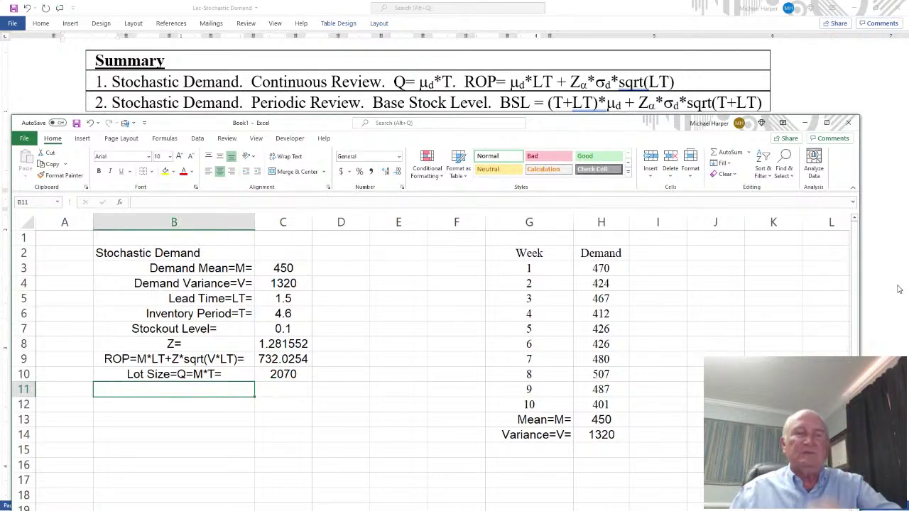
{"action": "type", "text": "B"}
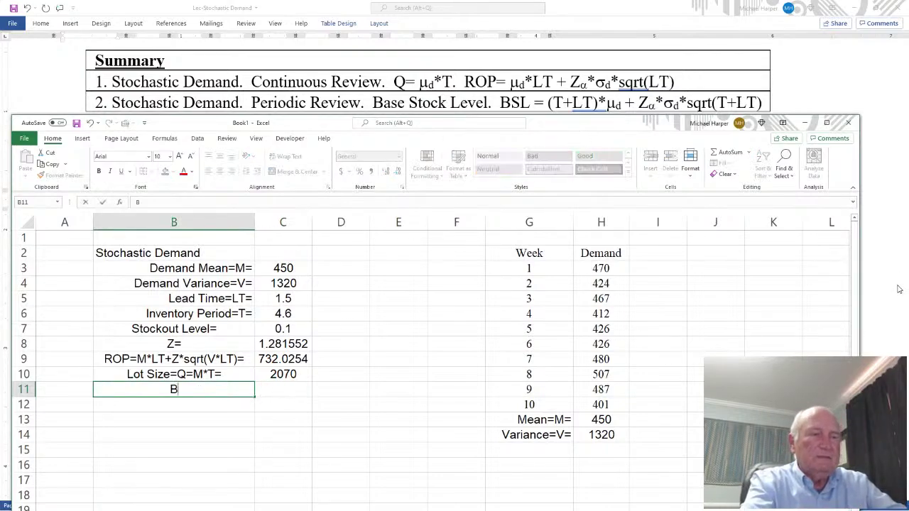
{"action": "type", "text": "SL=(T"}
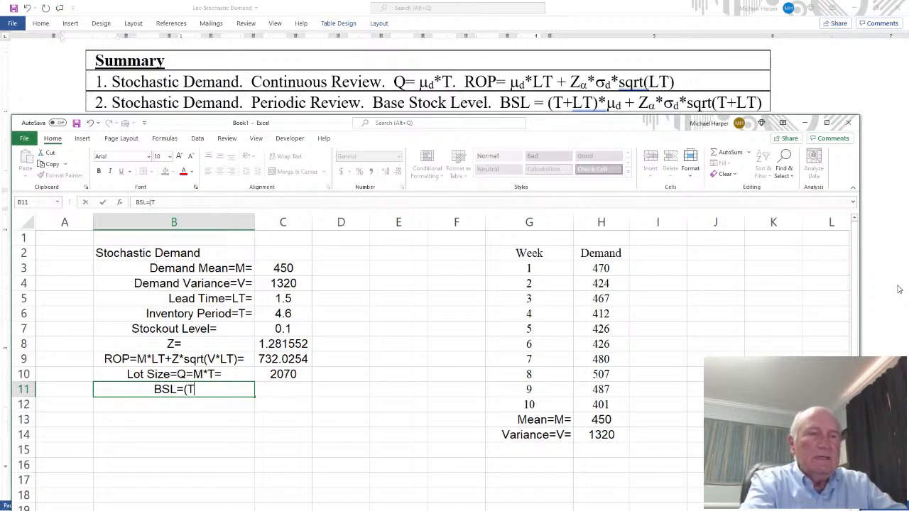
{"action": "type", "text": "+"}
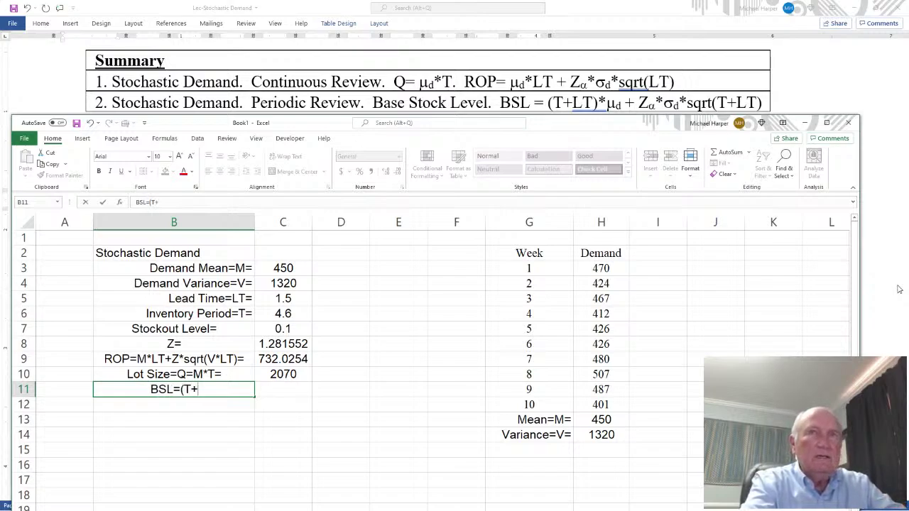
{"action": "type", "text": "LT)"}
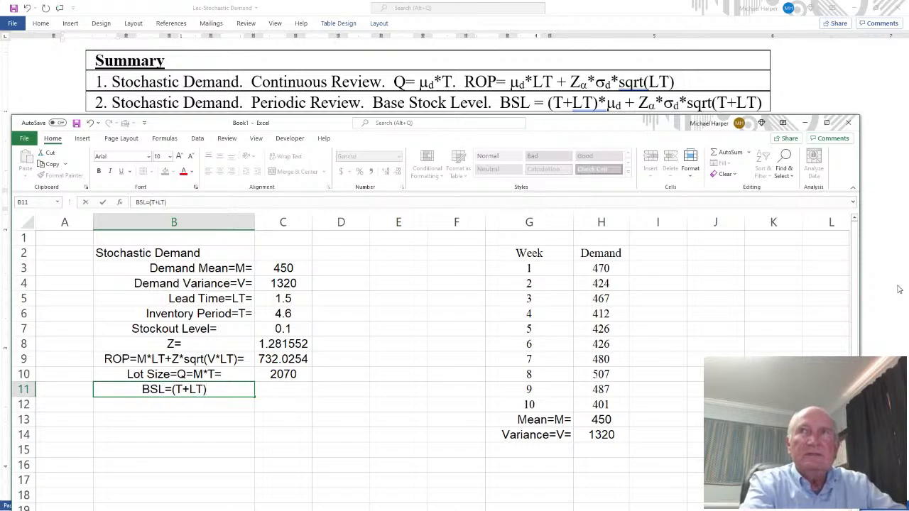
{"action": "type", "text": "*M"}
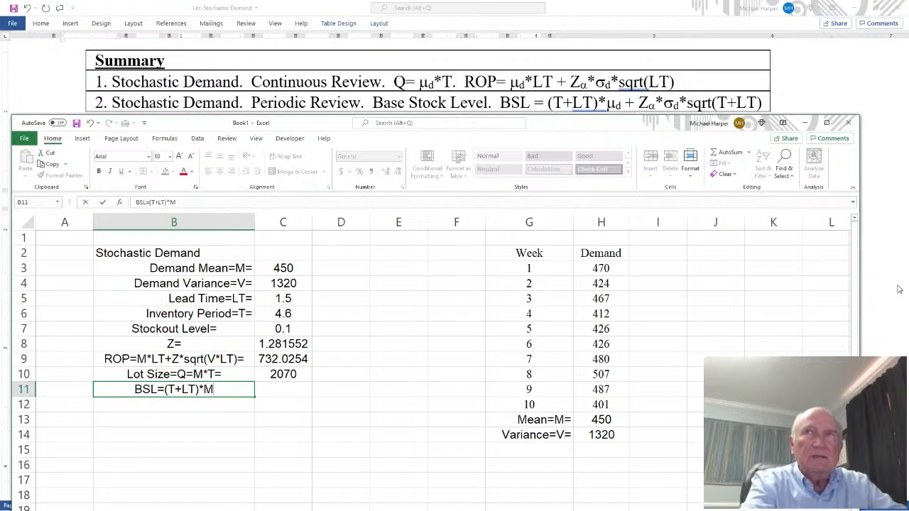
{"action": "type", "text": "+"}
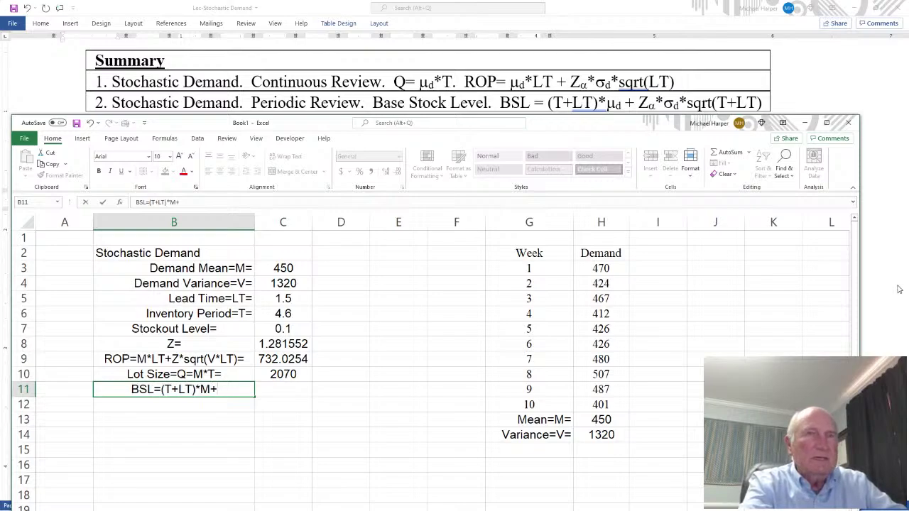
{"action": "type", "text": "Z"}
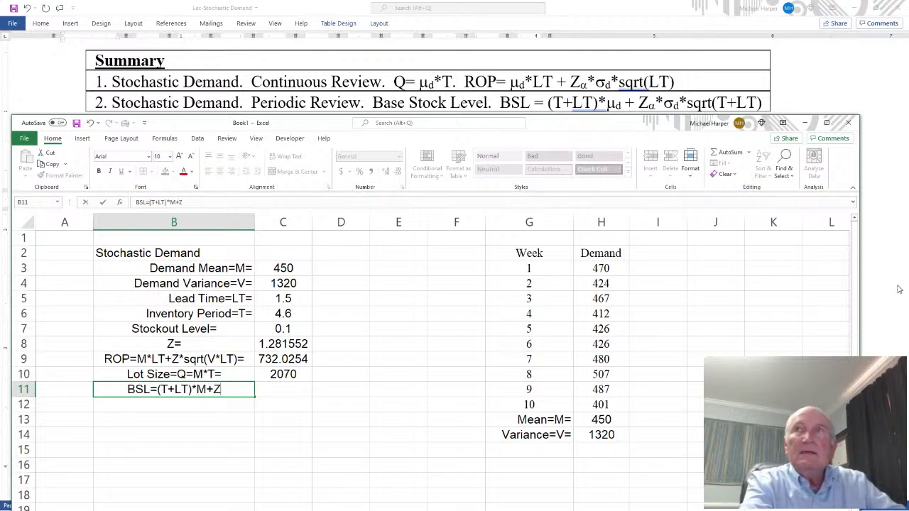
{"action": "type", "text": "*"}
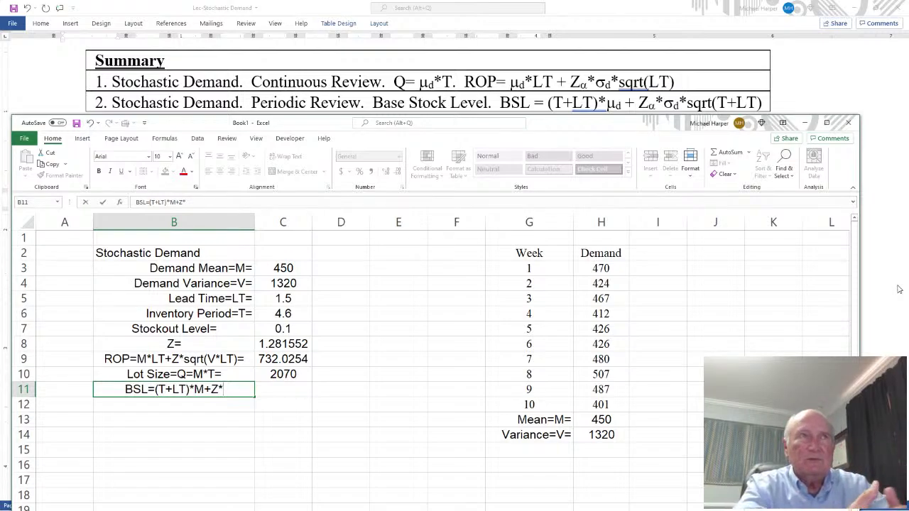
{"action": "type", "text": "sqrt("}
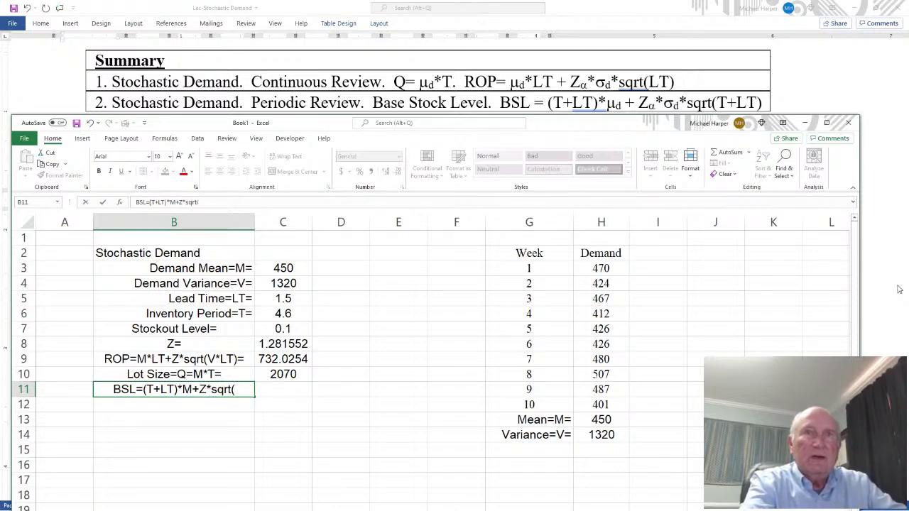
{"action": "type", "text": "V"}
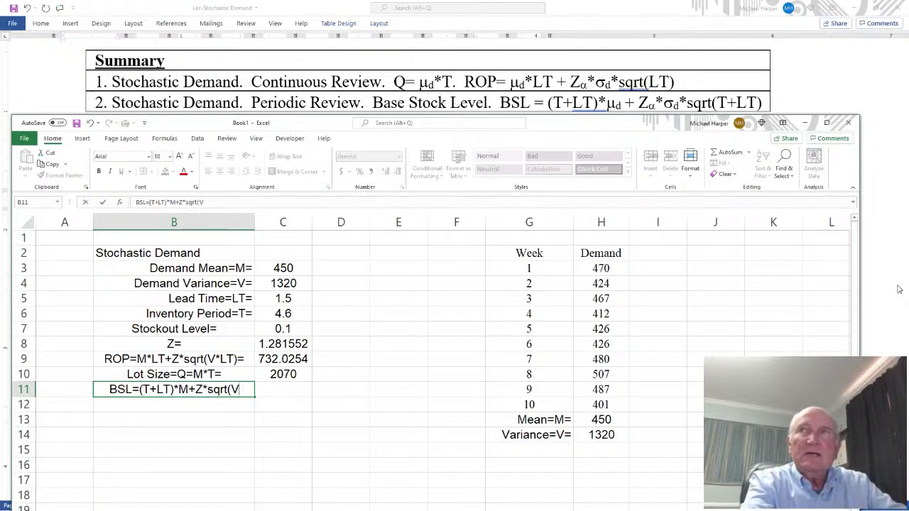
{"action": "type", "text": "*("}
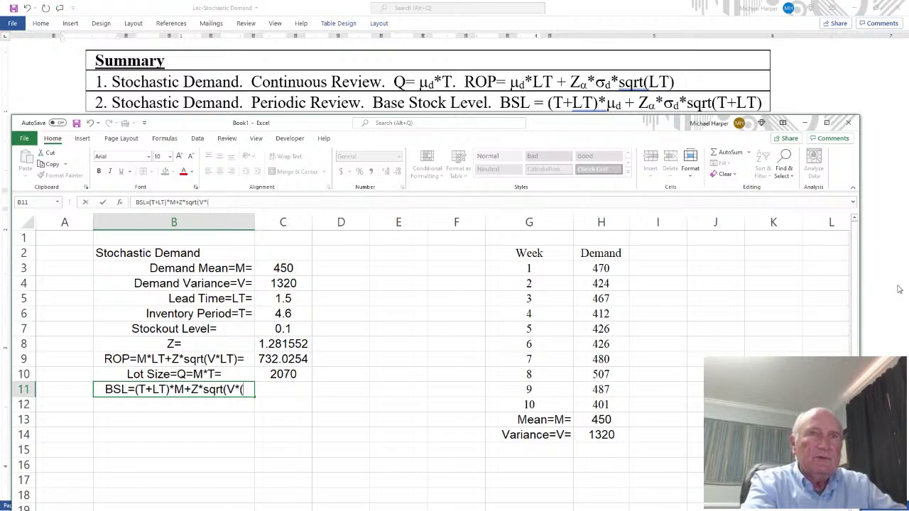
{"action": "type", "text": "T+LT"}
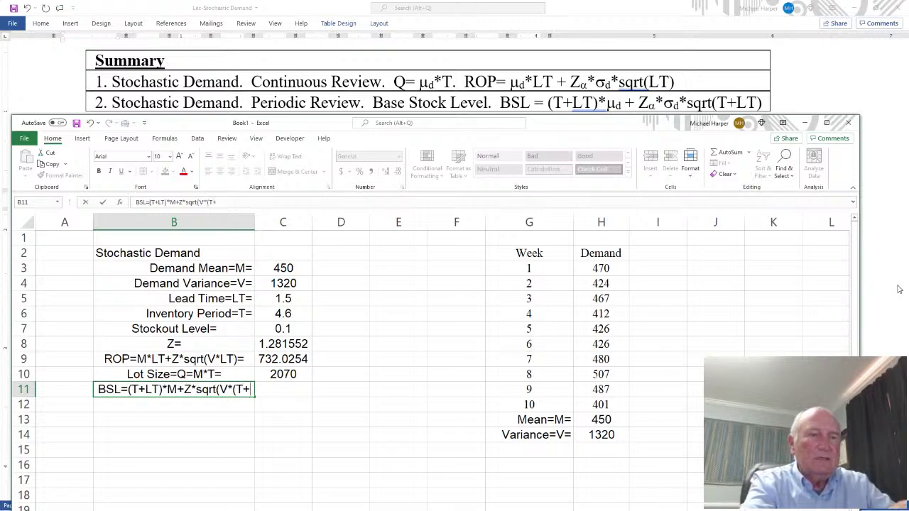
{"action": "type", "text": "))"}
{"action": "key", "text": "Return"}
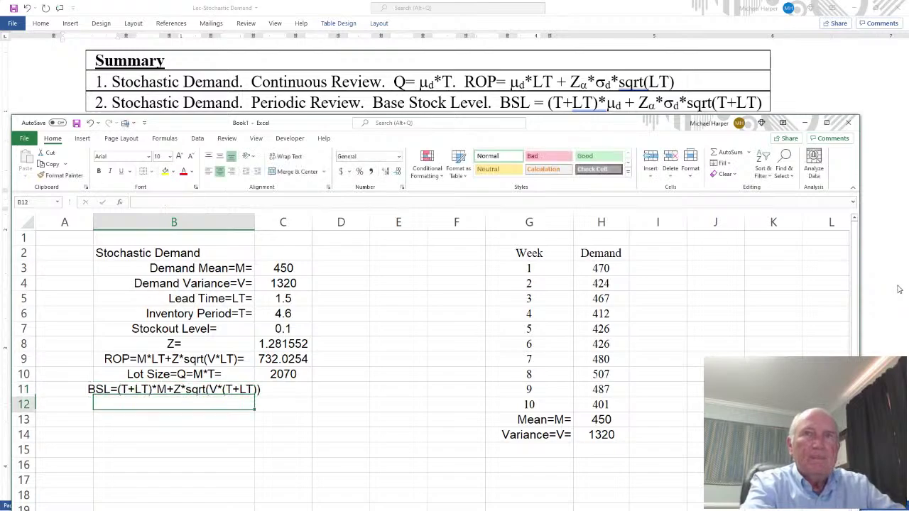
{"action": "key", "text": "Up"}
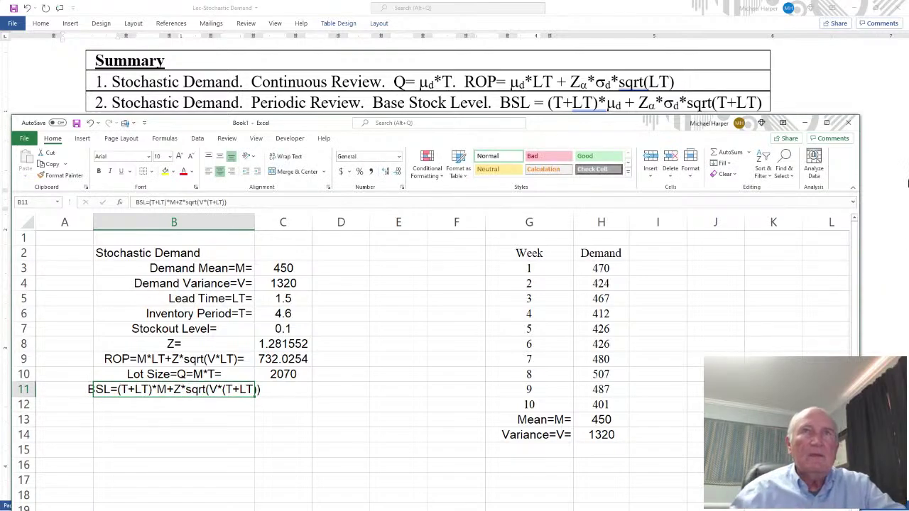
{"action": "left_click", "coordinate": [247, 202]}
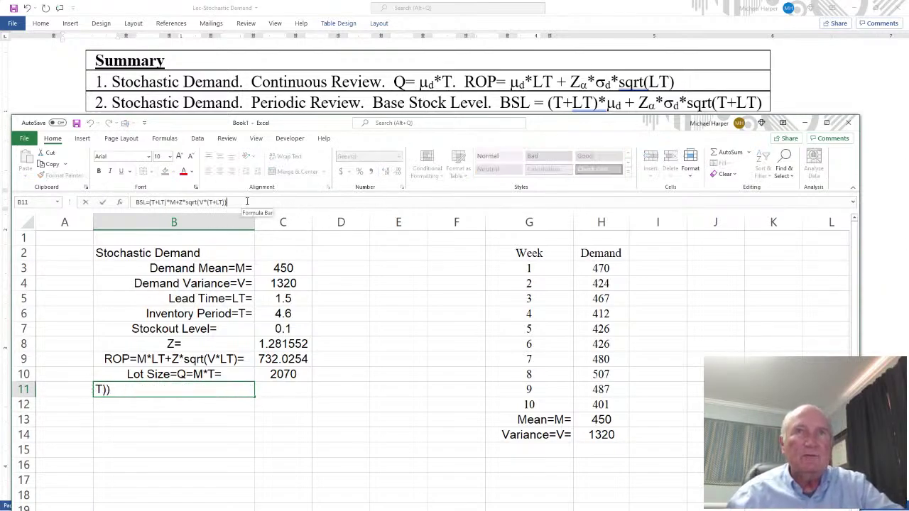
- Append '=' to the BSL label, widen column B and realign labels B3:B12 to the right
{"action": "type", "text": "="}
{"action": "key", "text": "Return"}
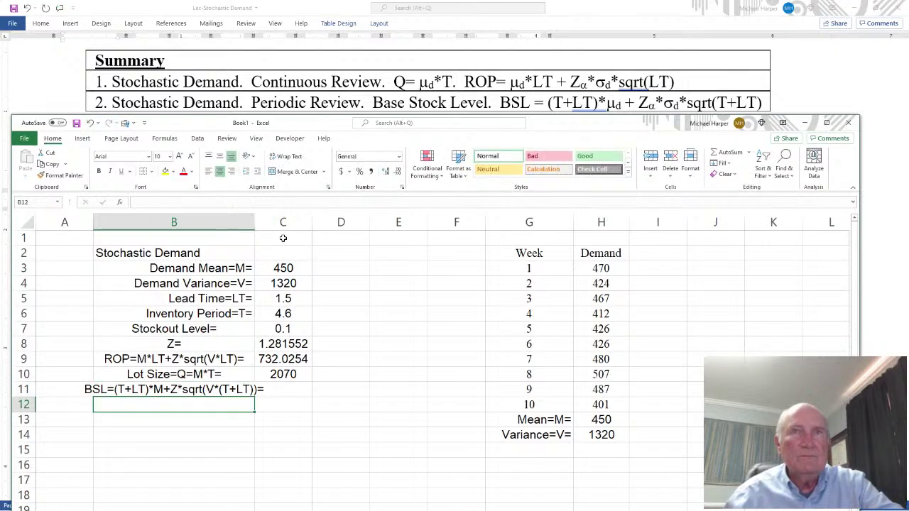
{"action": "left_click_drag", "start_coordinate": [256, 226], "coordinate": [296, 222]}
{"action": "left_click_drag", "start_coordinate": [256, 270], "coordinate": [252, 402]}
{"action": "left_click", "coordinate": [230, 172]}
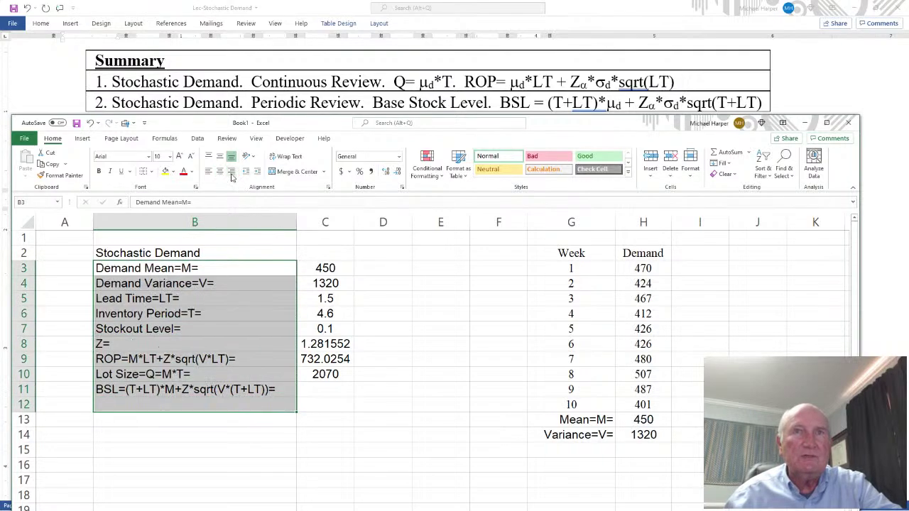
{"action": "left_click", "coordinate": [232, 171]}
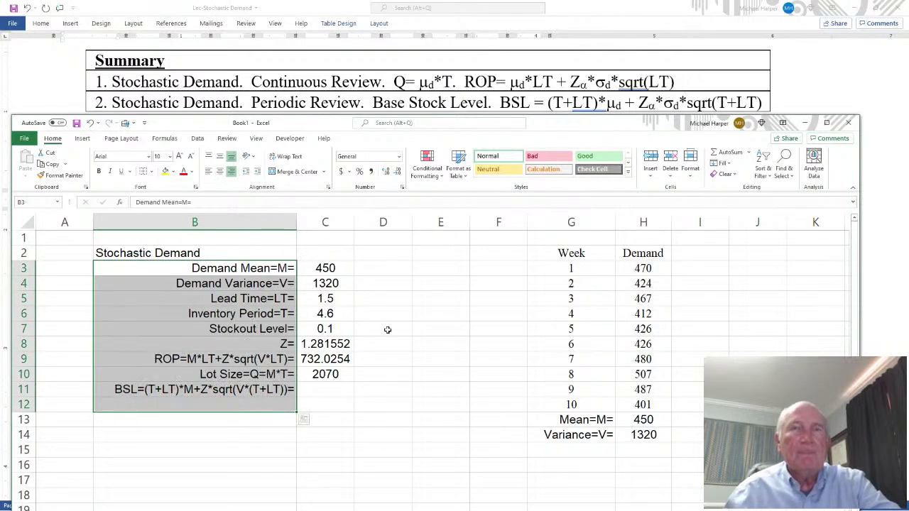
- Select C11 and reposition the enlarged Excel window higher, back at the sheet's top
{"action": "left_click", "coordinate": [343, 430]}
{"action": "left_click", "coordinate": [316, 391]}
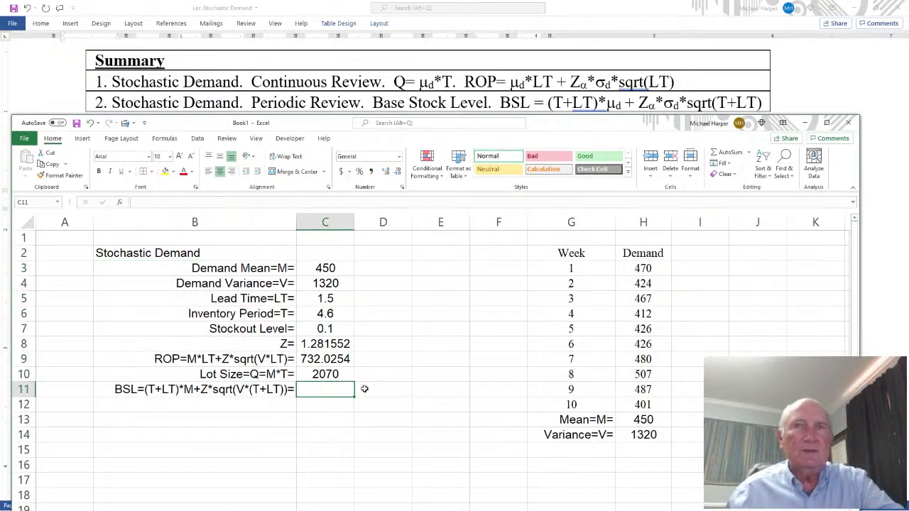
{"action": "scroll", "coordinate": [454, 381], "scroll_direction": "up", "scroll_amount": 2}
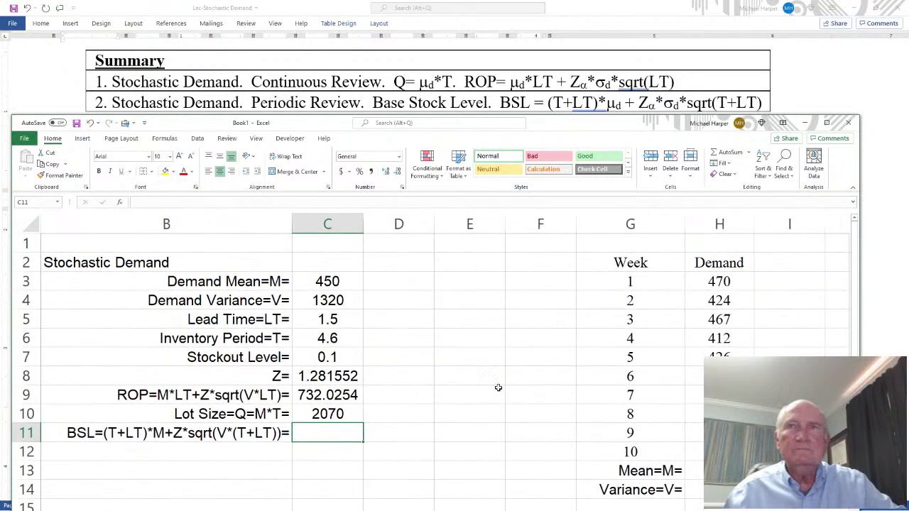
{"action": "scroll", "coordinate": [497, 388], "scroll_direction": "up", "scroll_amount": 2}
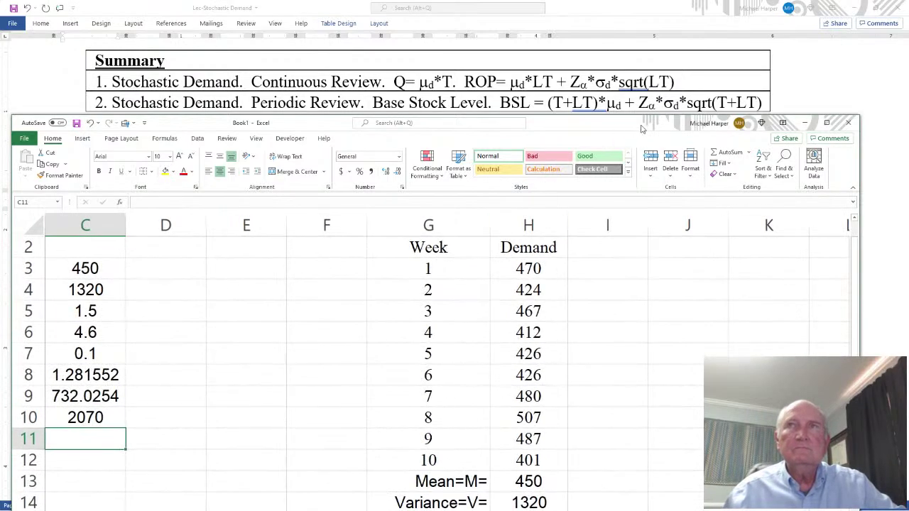
{"action": "left_click_drag", "start_coordinate": [628, 129], "coordinate": [672, 42]}
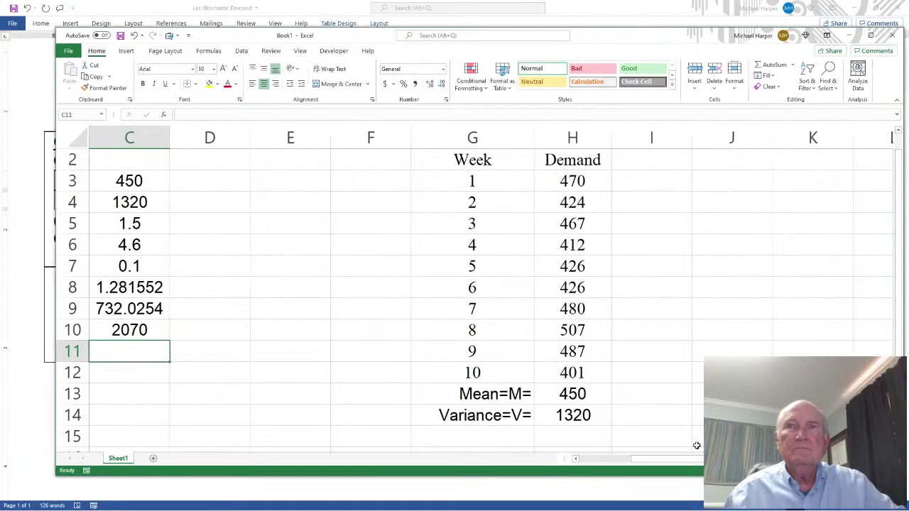
{"action": "left_click_drag", "start_coordinate": [668, 459], "coordinate": [601, 459]}
{"action": "scroll", "coordinate": [598, 447], "scroll_direction": "up", "scroll_amount": 1}
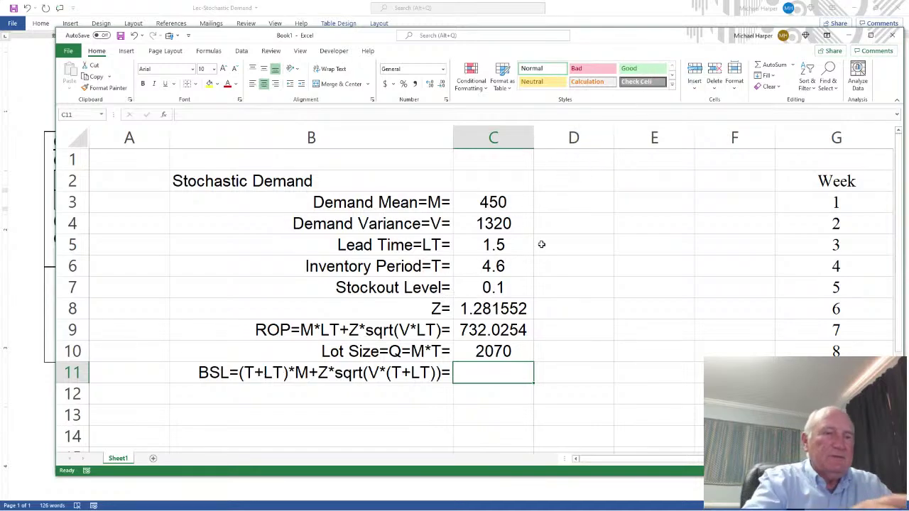
- Clear the stray entry in C6 and restore the inventory period to 4.6
{"action": "type", "text": "("}
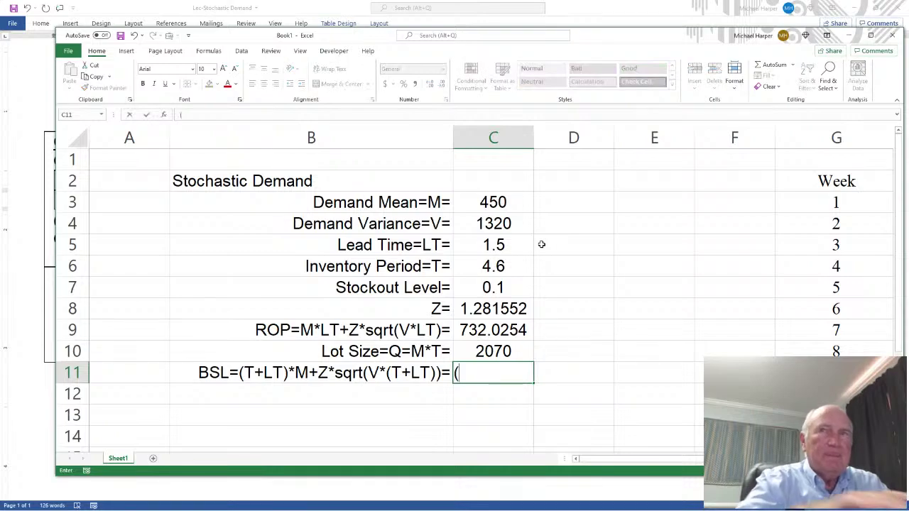
{"action": "left_click", "coordinate": [490, 266]}
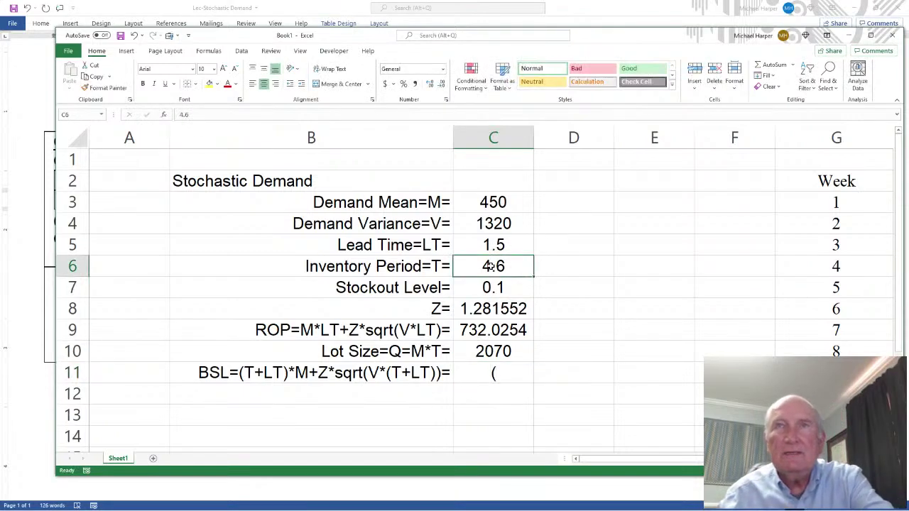
{"action": "type", "text": "+"}
{"action": "left_click", "coordinate": [492, 245]}
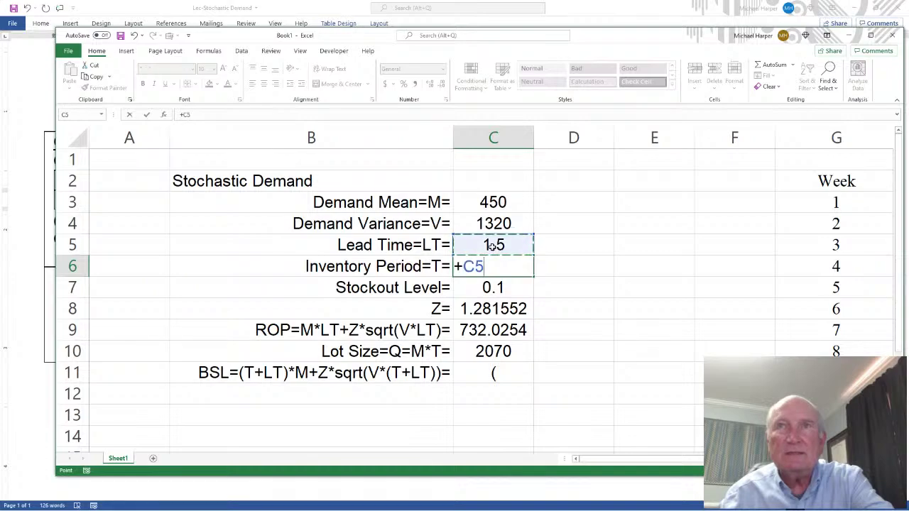
{"action": "key", "text": "BackSpace"}
{"action": "key", "text": "BackSpace"}
{"action": "key", "text": "BackSpace"}
{"action": "type", "text": "+"}
{"action": "left_click", "coordinate": [491, 245]}
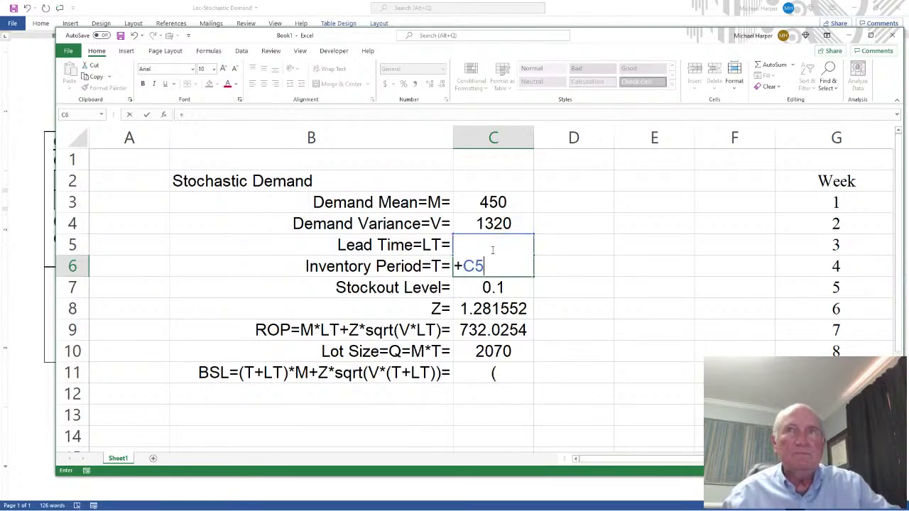
{"action": "key", "text": "BackSpace"}
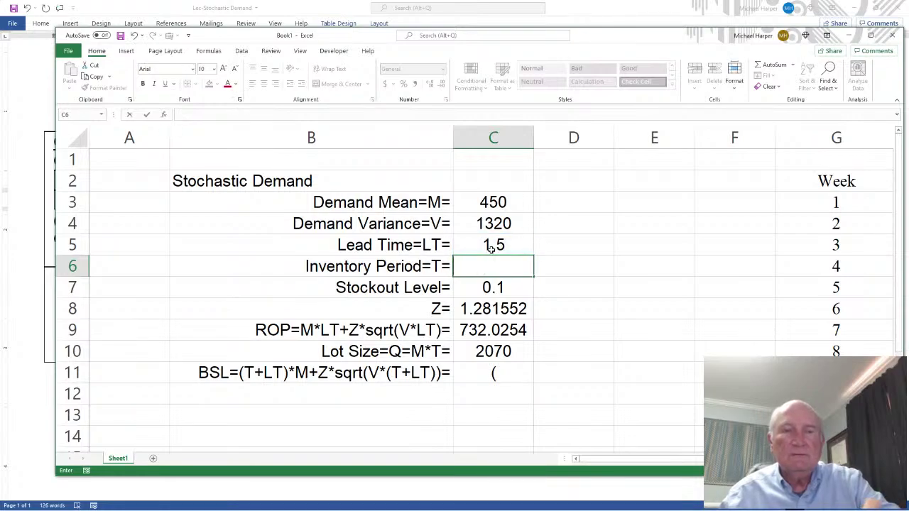
{"action": "key", "text": "Return"}
{"action": "left_click", "coordinate": [500, 266]}
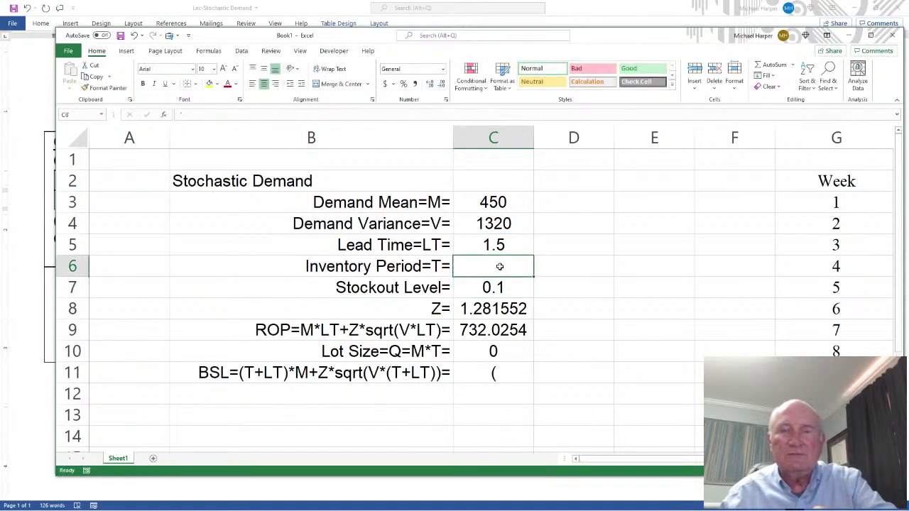
{"action": "type", "text": "4.6"}
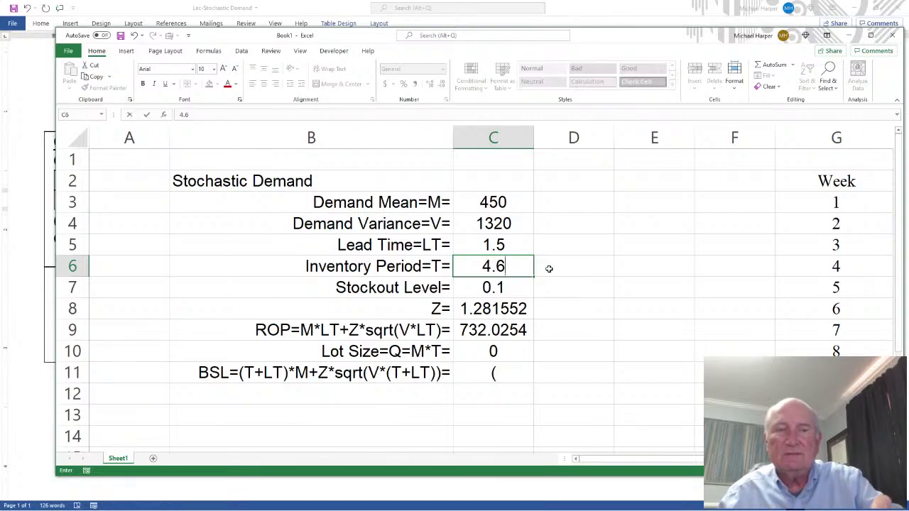
{"action": "key", "text": "Return"}
- Begin the C11 base stock formula with =(C6+C5)*C3
{"action": "left_click_drag", "start_coordinate": [657, 37], "coordinate": [631, 49]}
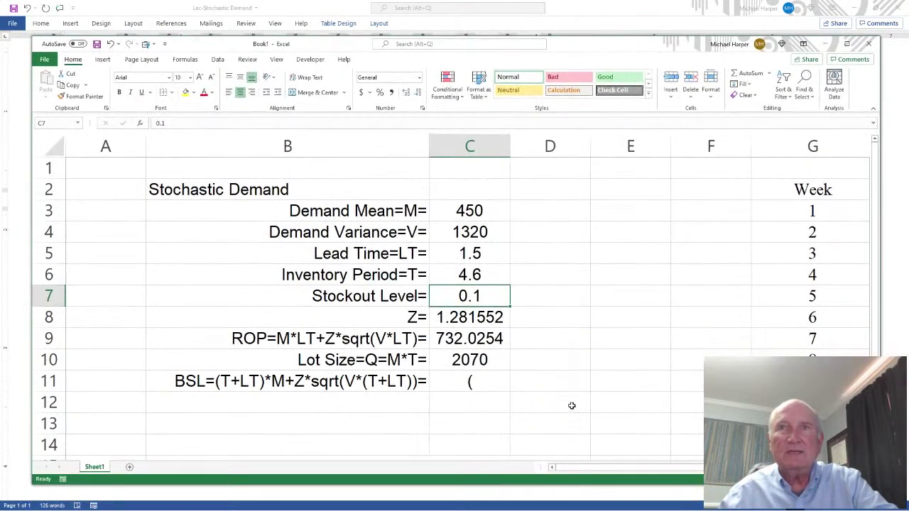
{"action": "left_click", "coordinate": [477, 381]}
{"action": "type", "text": "="}
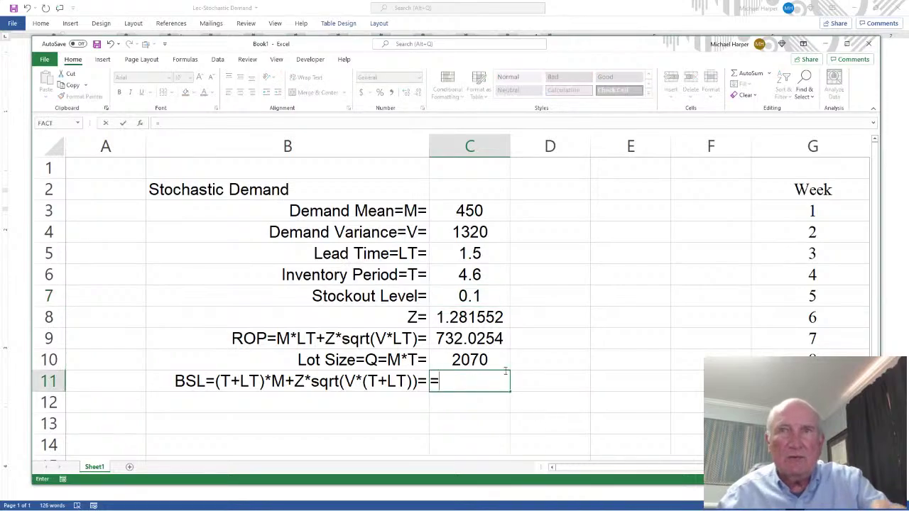
{"action": "type", "text": "("}
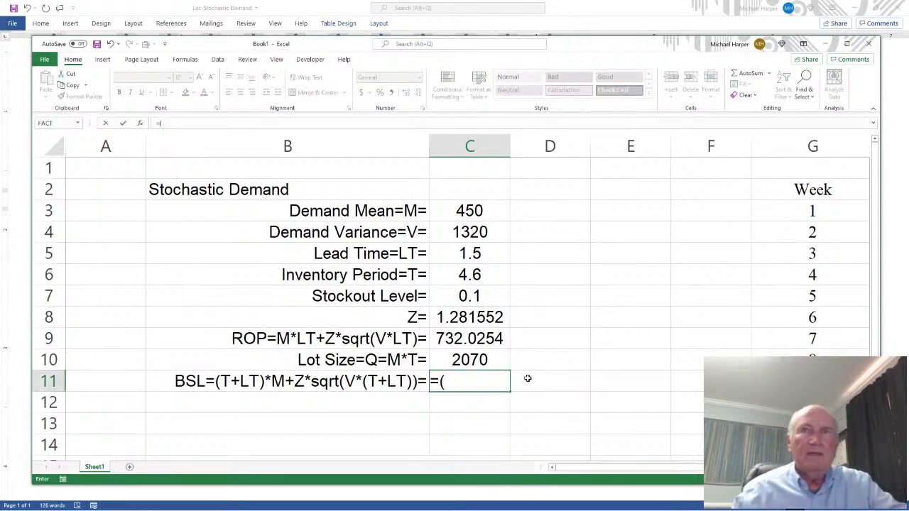
{"action": "left_click", "coordinate": [471, 277]}
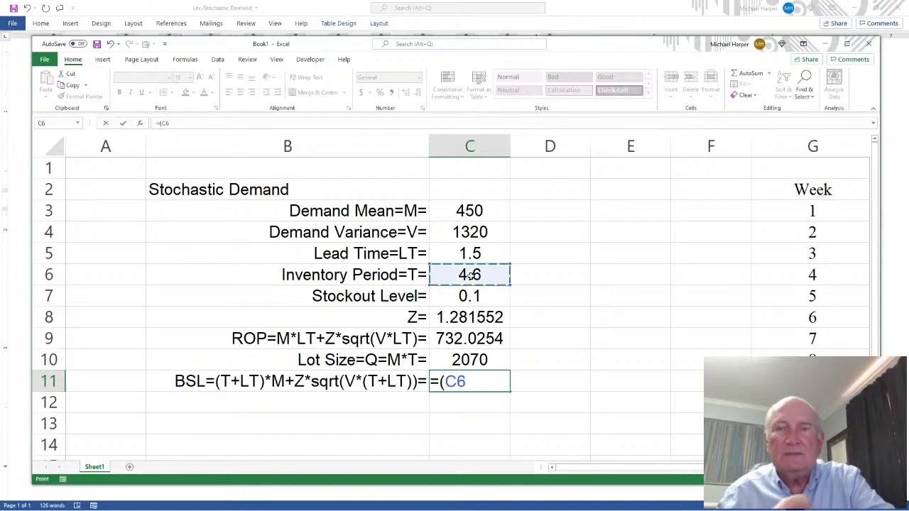
{"action": "type", "text": "+"}
{"action": "left_click", "coordinate": [471, 253]}
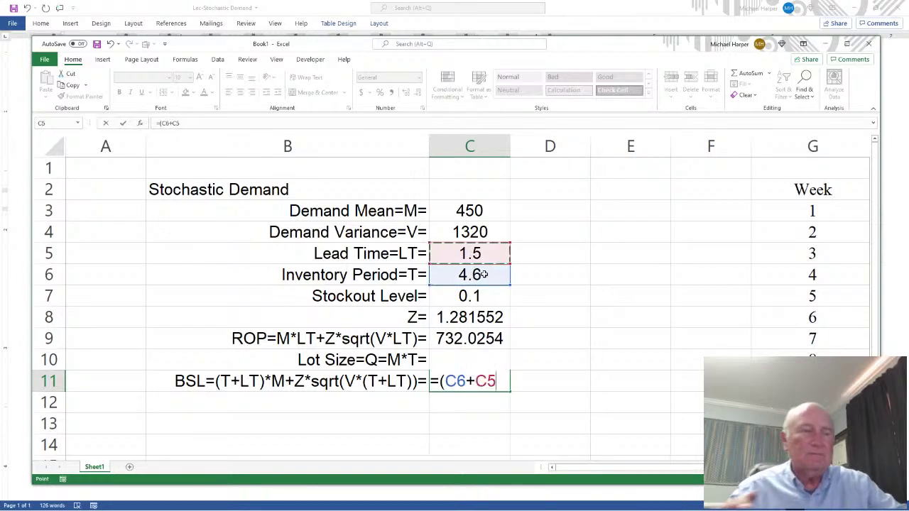
{"action": "type", "text": ")"}
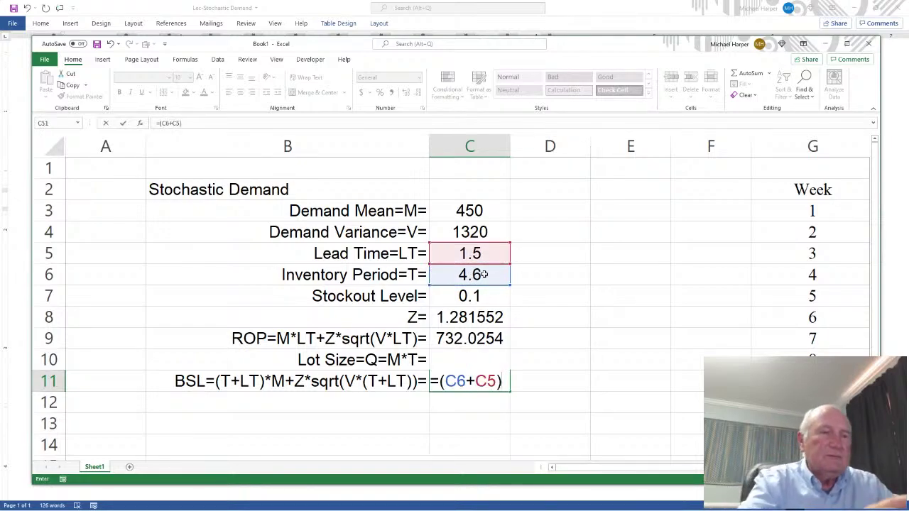
{"action": "type", "text": "*"}
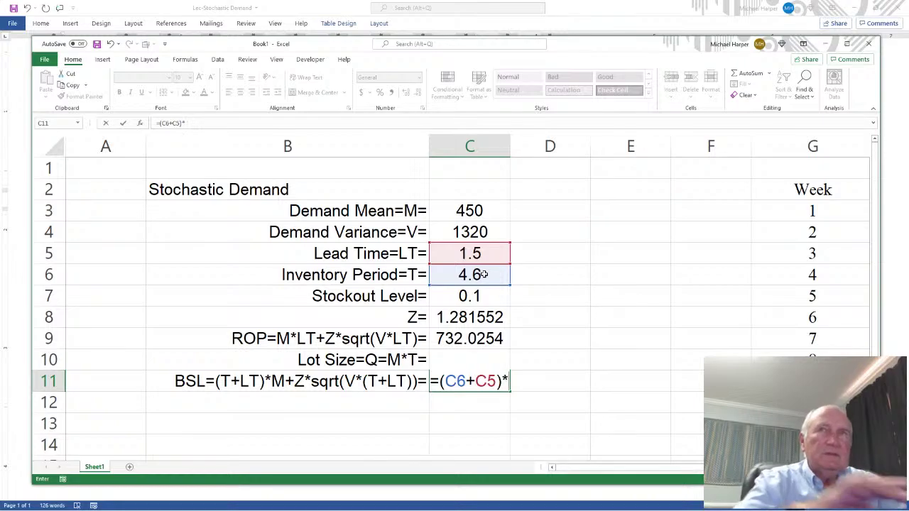
{"action": "left_click", "coordinate": [475, 211]}
- Complete the C11 formula with +C8*sqrt(C4*(C6+C5)), giving 2859.997
{"action": "type", "text": "+"}
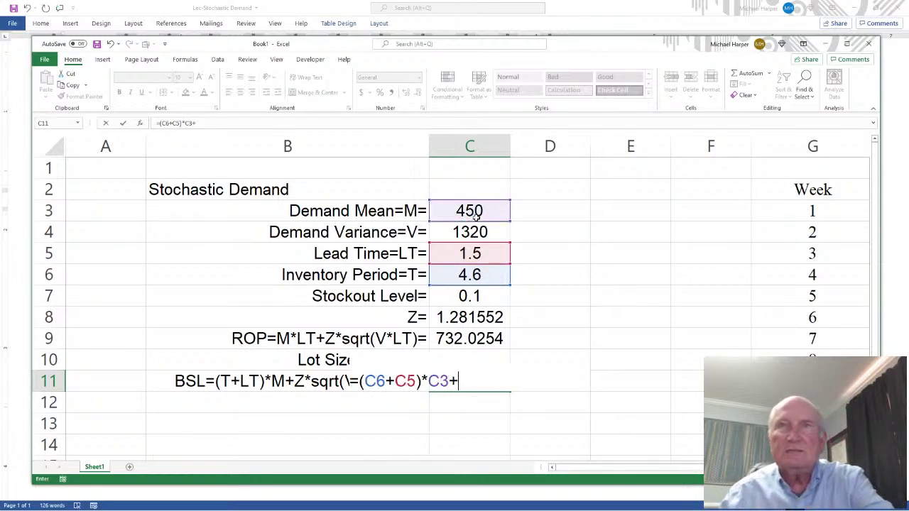
{"action": "left_click", "coordinate": [470, 311]}
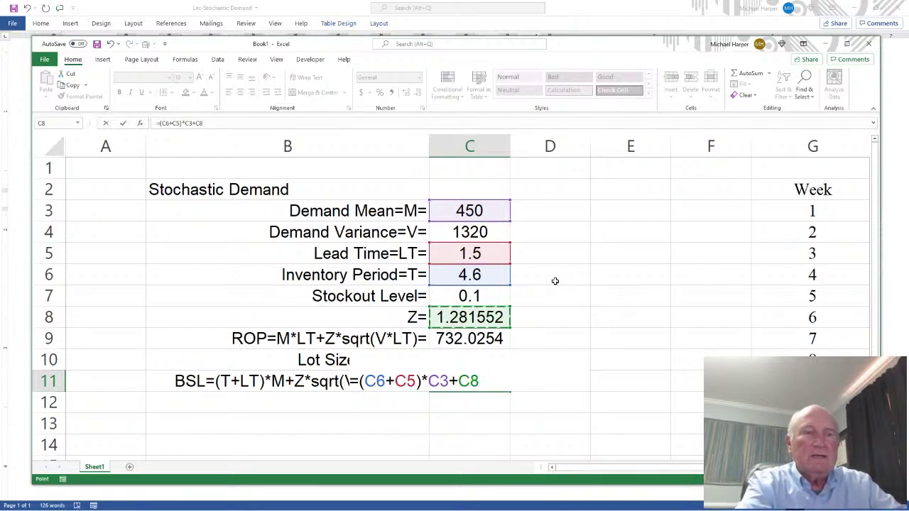
{"action": "type", "text": "*"}
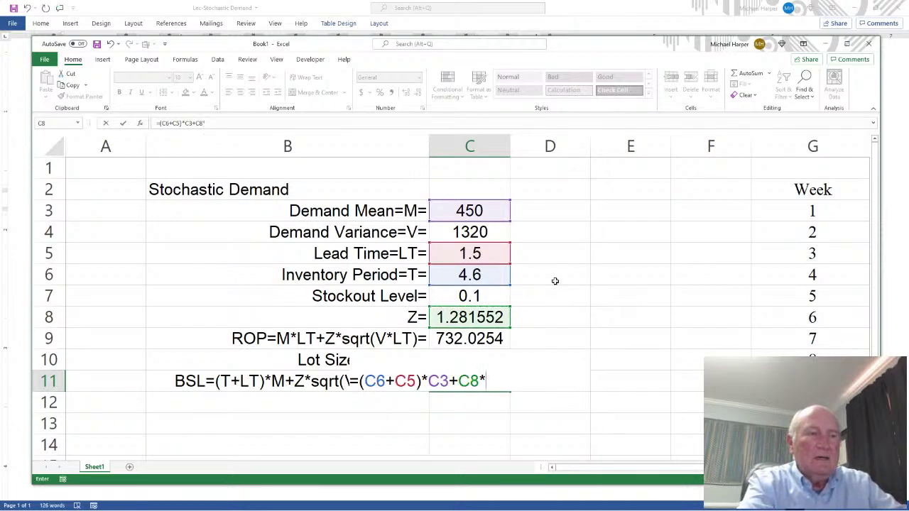
{"action": "type", "text": "sqrt"}
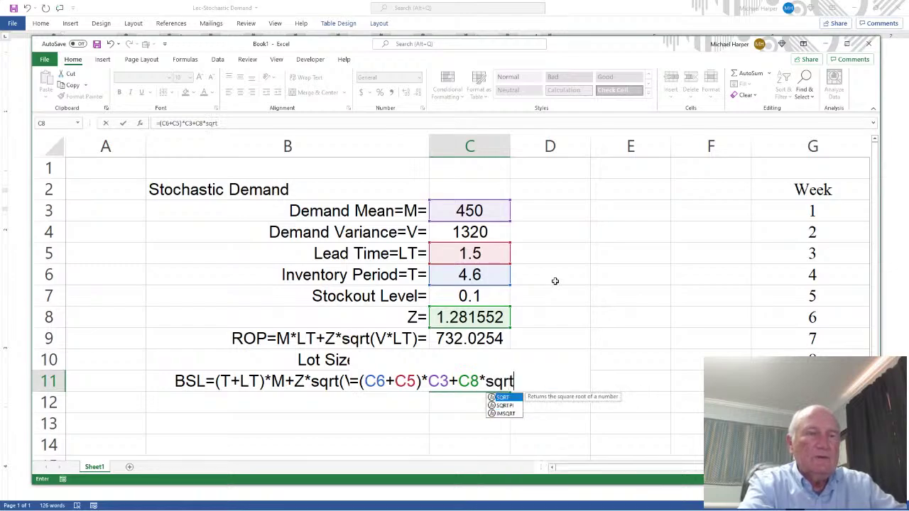
{"action": "type", "text": "("}
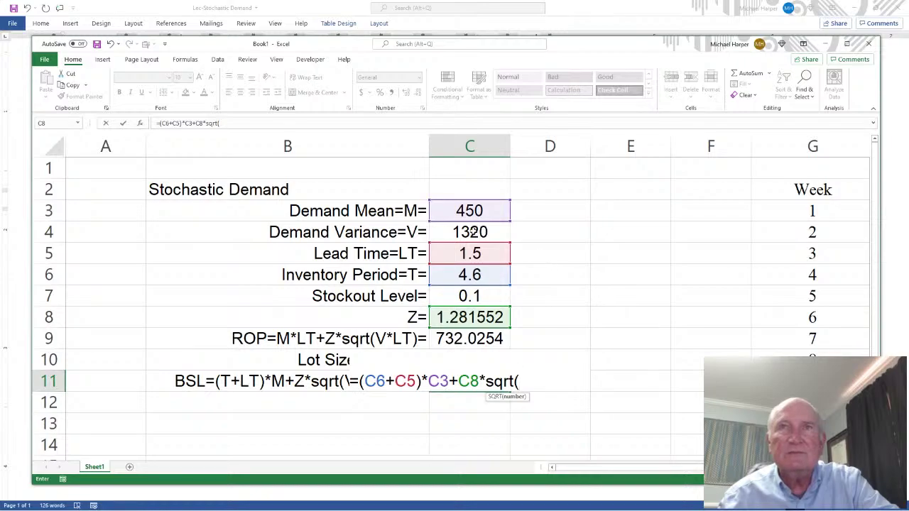
{"action": "left_click", "coordinate": [472, 232]}
{"action": "type", "text": "*("}
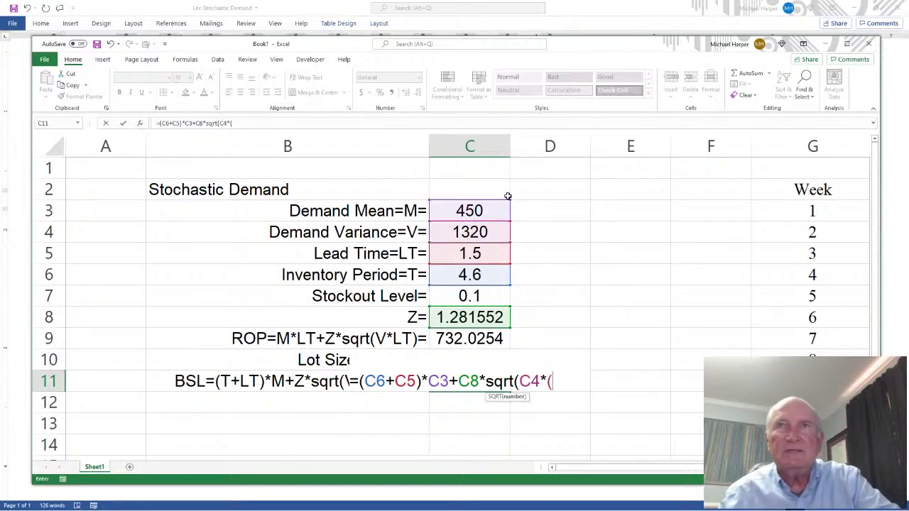
{"action": "left_click", "coordinate": [474, 275]}
{"action": "type", "text": "+"}
{"action": "left_click", "coordinate": [476, 256]}
{"action": "type", "text": "))"}
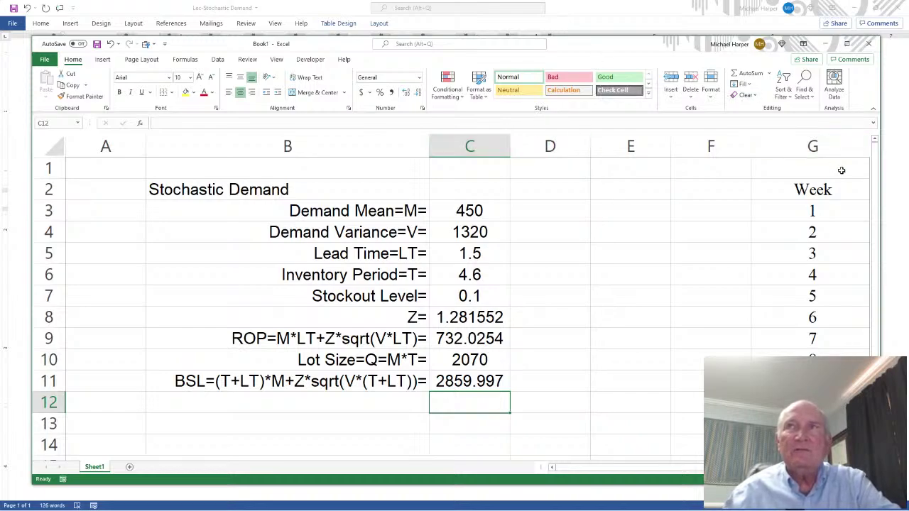
- Narrow Excel and place it on the left, with the Word homework on the right
{"action": "left_click_drag", "start_coordinate": [879, 187], "coordinate": [540, 198]}
{"action": "left_click_drag", "start_coordinate": [396, 47], "coordinate": [362, 40]}
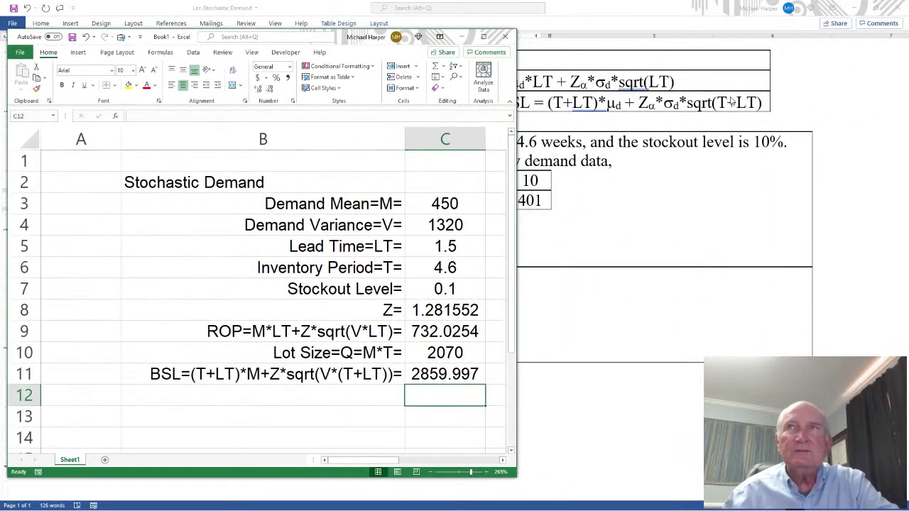
{"action": "left_click_drag", "start_coordinate": [682, 16], "coordinate": [750, 34]}
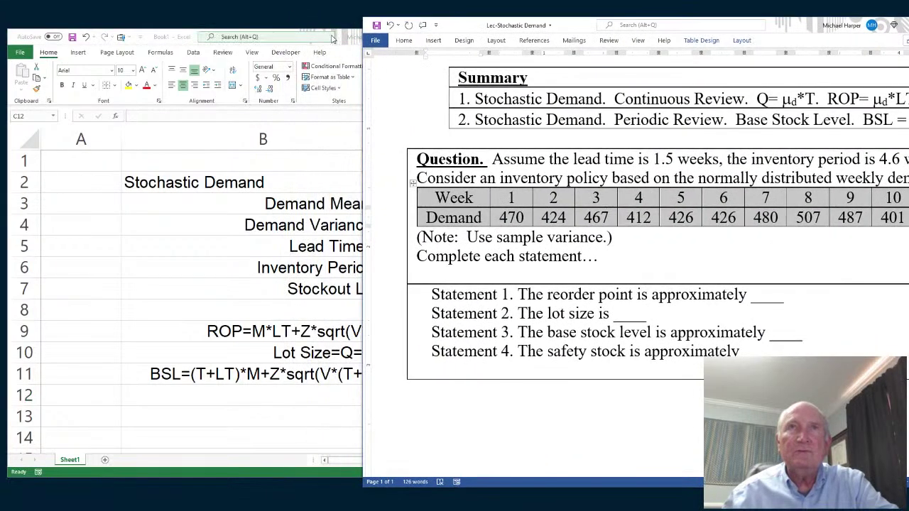
{"action": "left_click", "coordinate": [146, 41]}
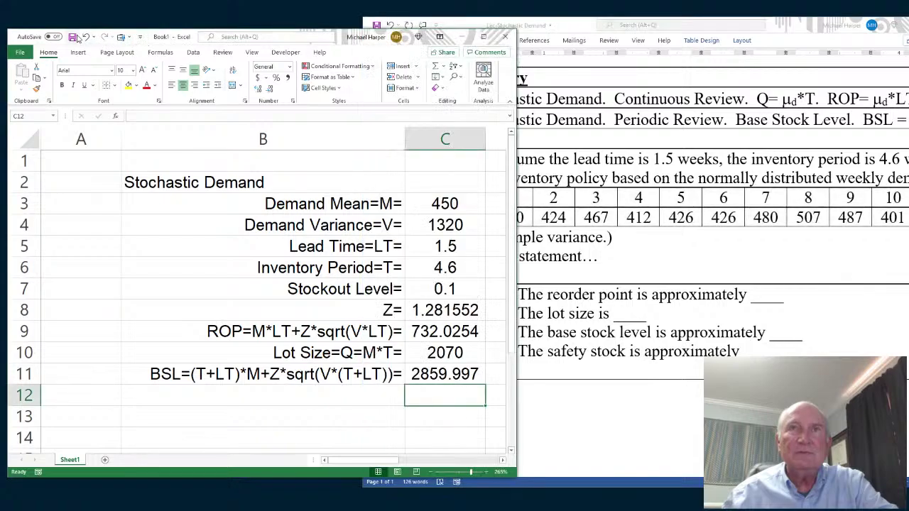
{"action": "left_click_drag", "start_coordinate": [367, 37], "coordinate": [206, 37]}
{"action": "left_click", "coordinate": [426, 142]}
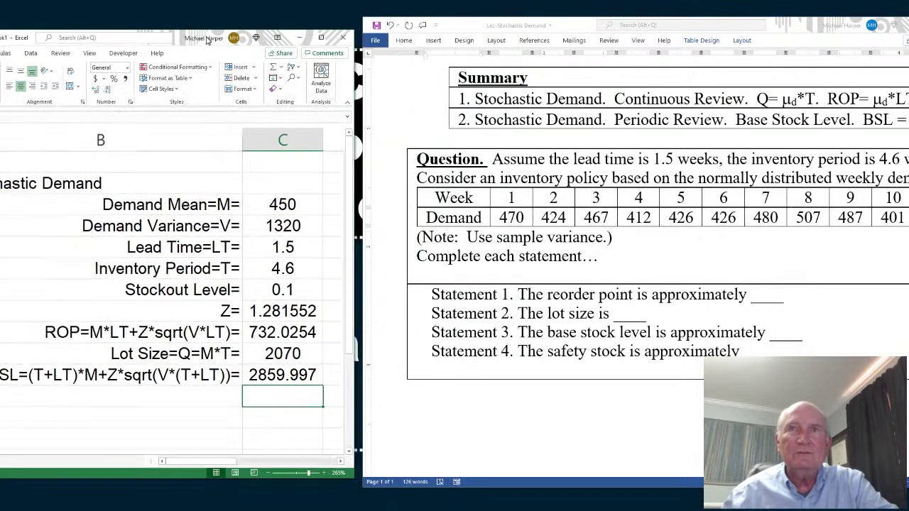
- Fill the Word statement blanks with 732 (reorder point), 2070 (lot size) and 2860 (base stock)
{"action": "left_click", "coordinate": [754, 296]}
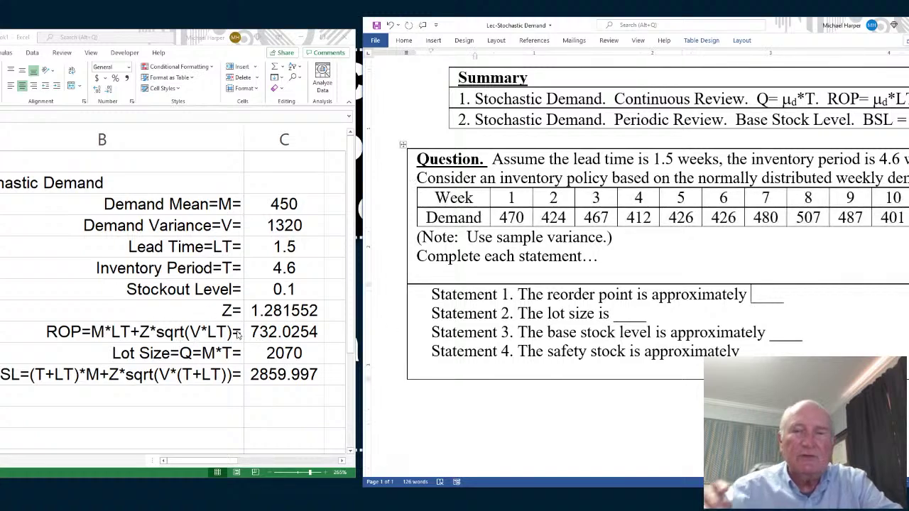
{"action": "type", "text": "732"}
{"action": "key", "text": "Down"}
{"action": "key", "text": "Left"}
{"action": "key", "text": "Left"}
{"action": "key", "text": "Left"}
{"action": "key", "text": "Right"}
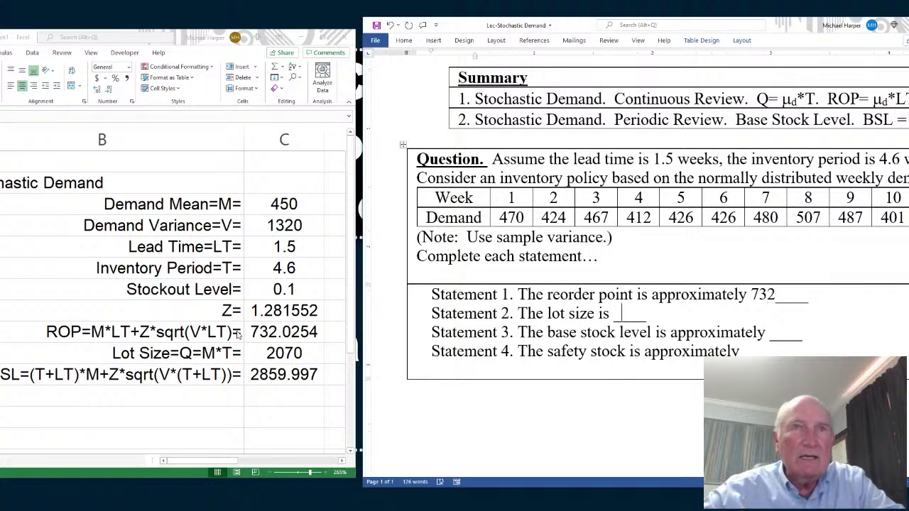
{"action": "type", "text": "2070"}
{"action": "key", "text": "Down"}
{"action": "key", "text": "Right"}
{"action": "key", "text": "Right"}
{"action": "key", "text": "Right"}
{"action": "key", "text": "Right"}
{"action": "key", "text": "Right"}
{"action": "key", "text": "Right"}
{"action": "key", "text": "Right"}
{"action": "key", "text": "Right"}
{"action": "key", "text": "Right"}
{"action": "key", "text": "Right"}
{"action": "key", "text": "Right"}
{"action": "key", "text": "Right"}
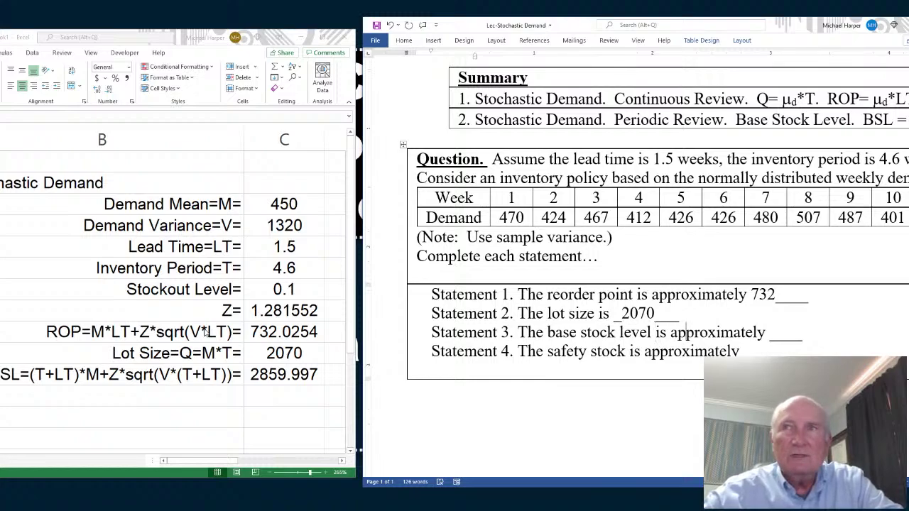
{"action": "key", "text": "Right"}
{"action": "key", "text": "Right"}
{"action": "key", "text": "Right"}
{"action": "key", "text": "Right"}
{"action": "key", "text": "Right"}
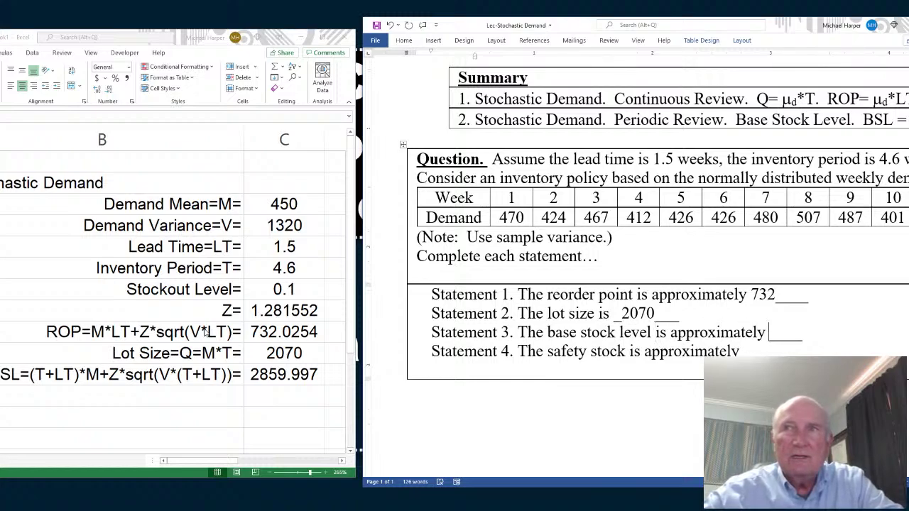
{"action": "key", "text": "Right"}
{"action": "type", "text": "2860"}
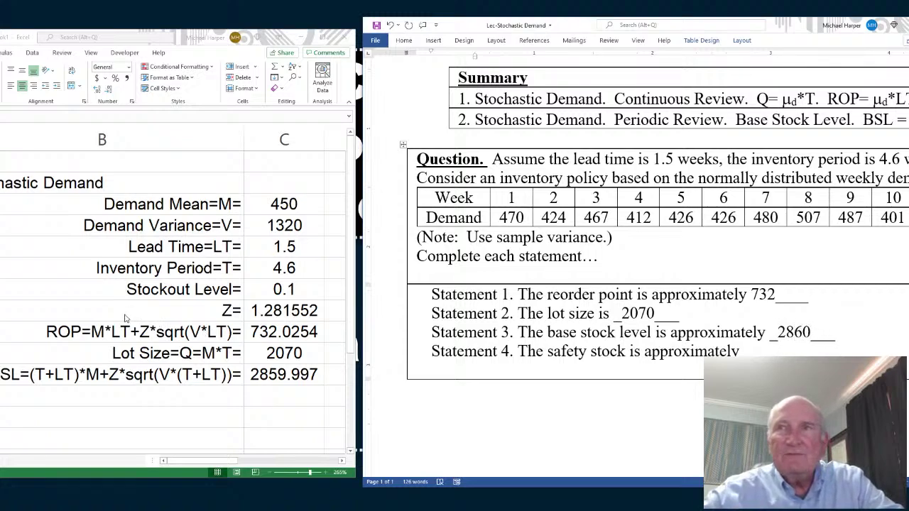
{"action": "key", "text": "Left"}
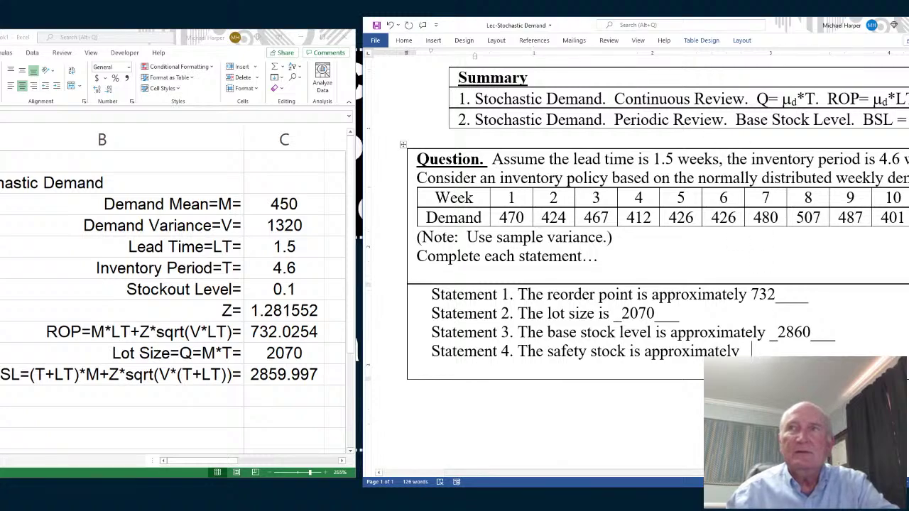
- Highlight the safety stock term of the ROP formula in the Word document
{"action": "scroll", "coordinate": [639, 270], "scroll_direction": "right", "scroll_amount": 5}
{"action": "scroll", "coordinate": [639, 269], "scroll_direction": "right", "scroll_amount": 1}
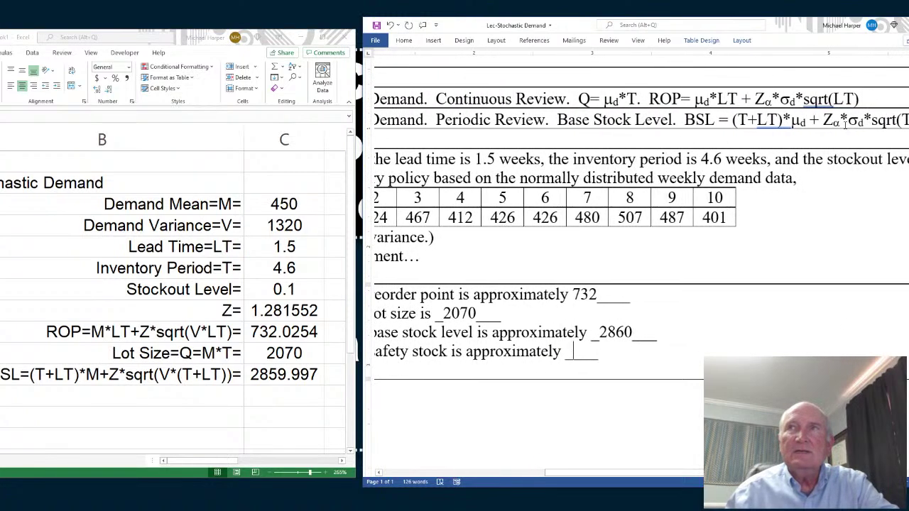
{"action": "left_click_drag", "start_coordinate": [743, 99], "coordinate": [861, 100]}
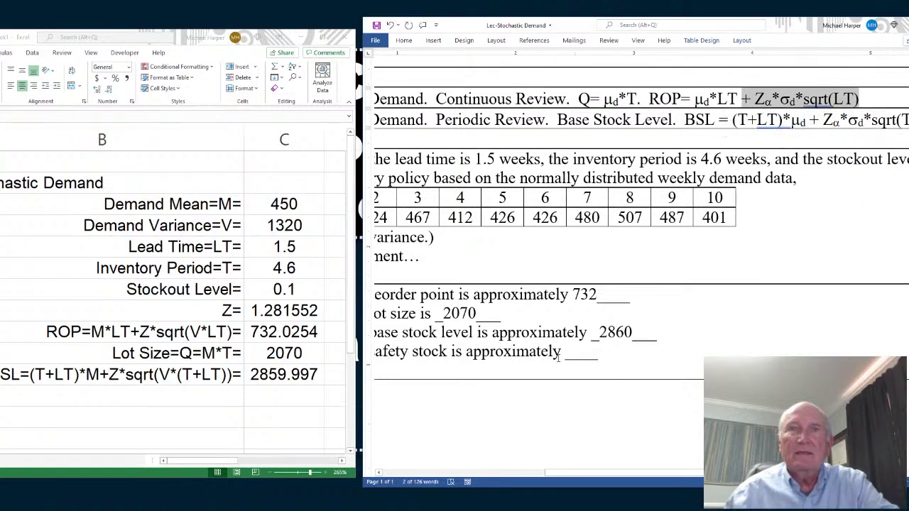
- Type the label SS=Z*sqrt(V*LT) in Excel's column B below the base stock row
{"action": "left_click", "coordinate": [284, 395]}
{"action": "left_click", "coordinate": [199, 392]}
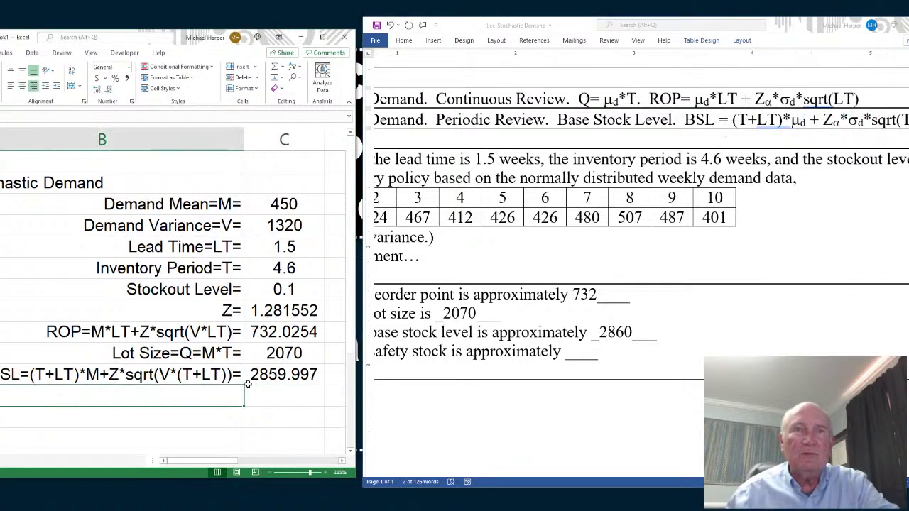
{"action": "type", "text": "SS"}
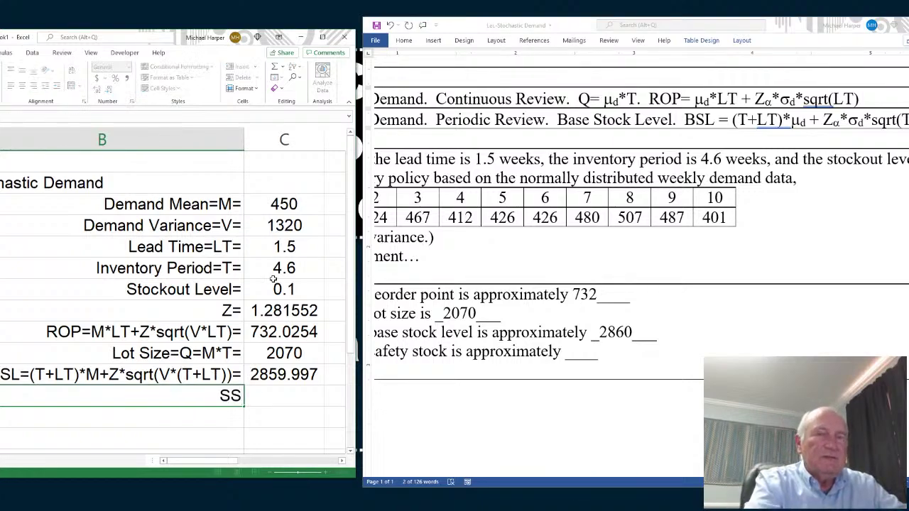
{"action": "type", "text": "="}
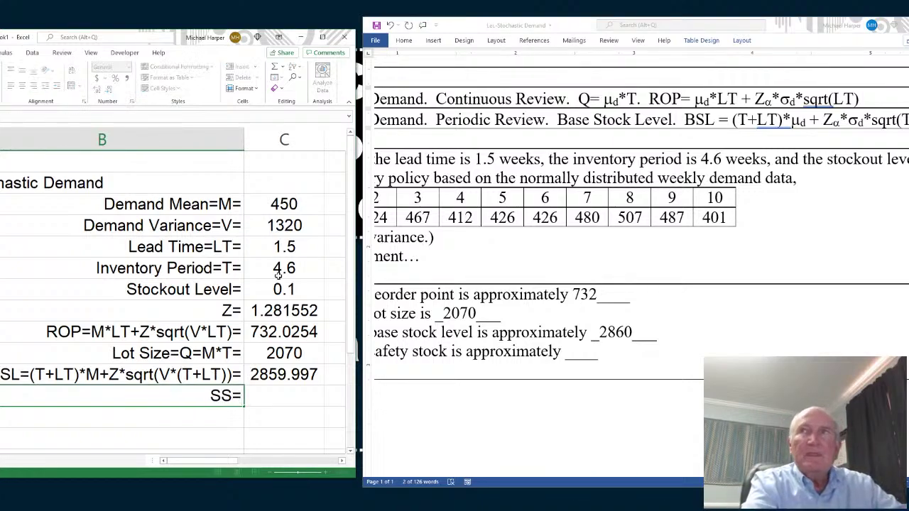
{"action": "type", "text": "Z*"}
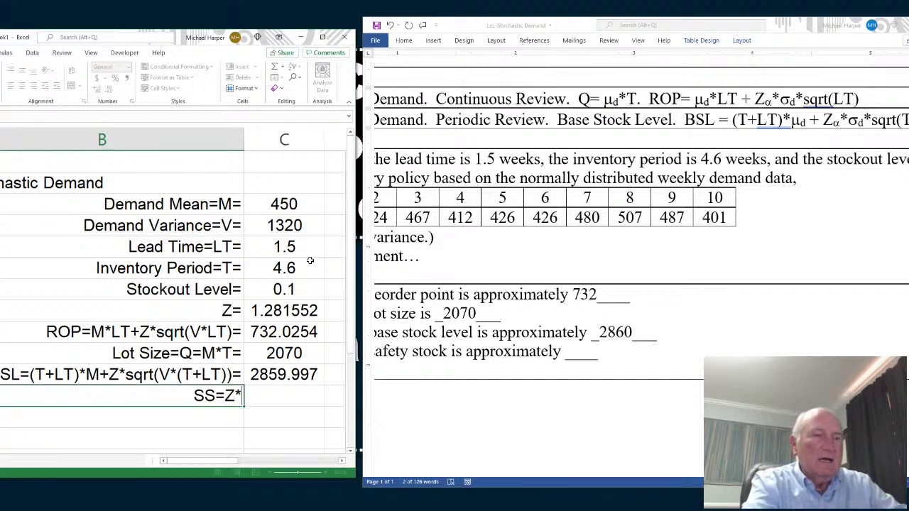
{"action": "type", "text": "sqrt("}
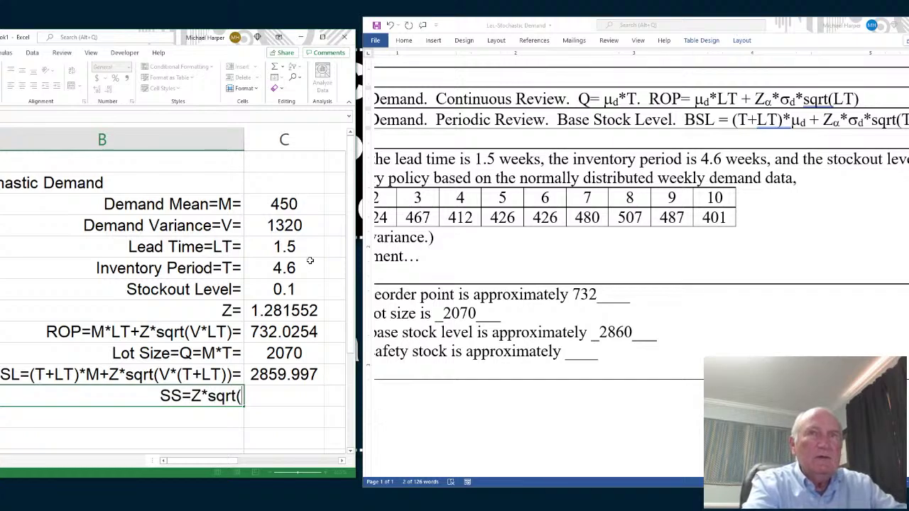
{"action": "type", "text": "V"}
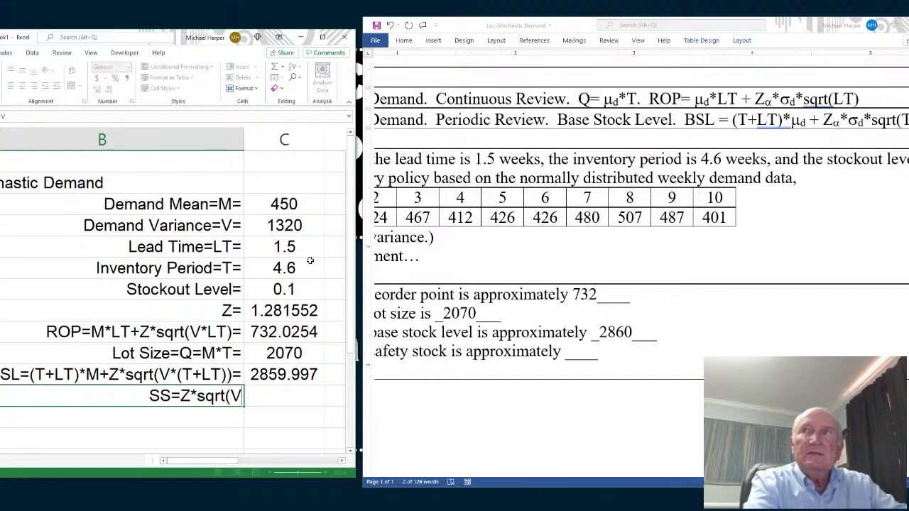
{"action": "type", "text": "*LT)"}
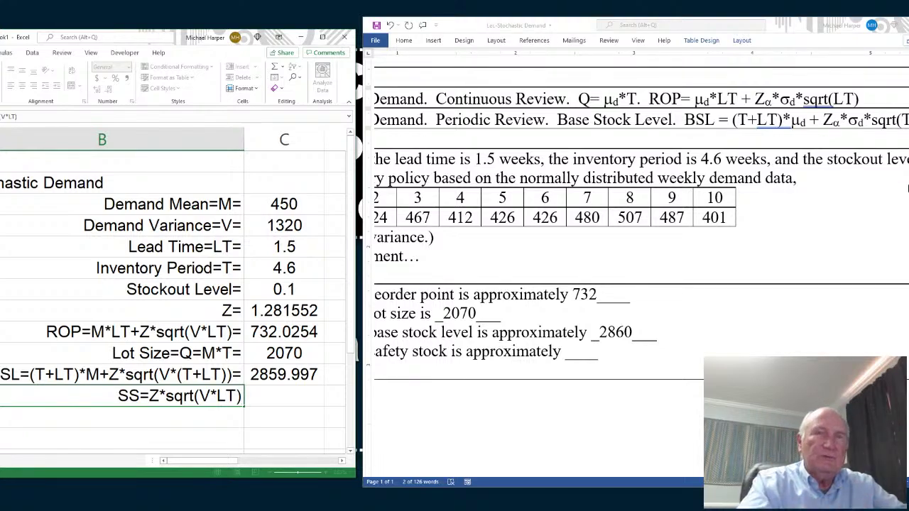
- End the SS label with '=' and enter =C8*sqrt(C4*C5) beside it, giving safety stock 57.02544
{"action": "type", "text": "="}
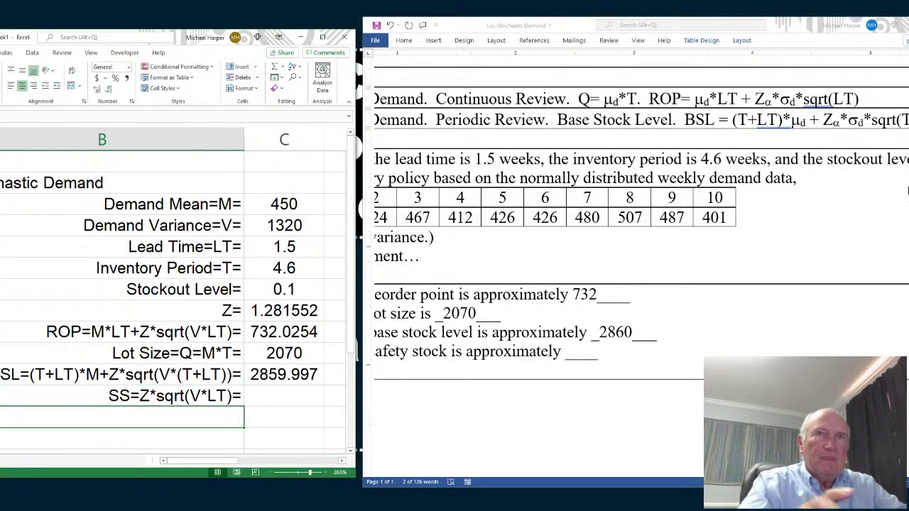
{"action": "key", "text": "Tab"}
{"action": "type", "text": "="}
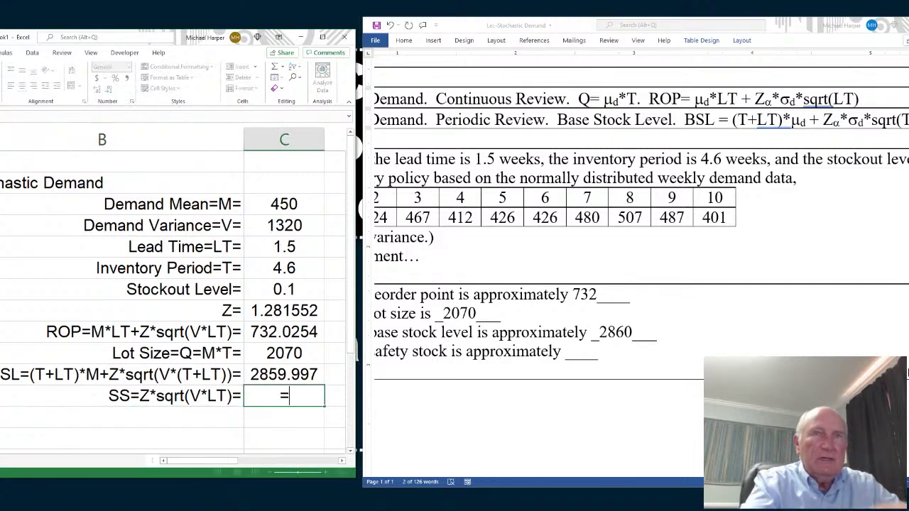
{"action": "left_click", "coordinate": [283, 311]}
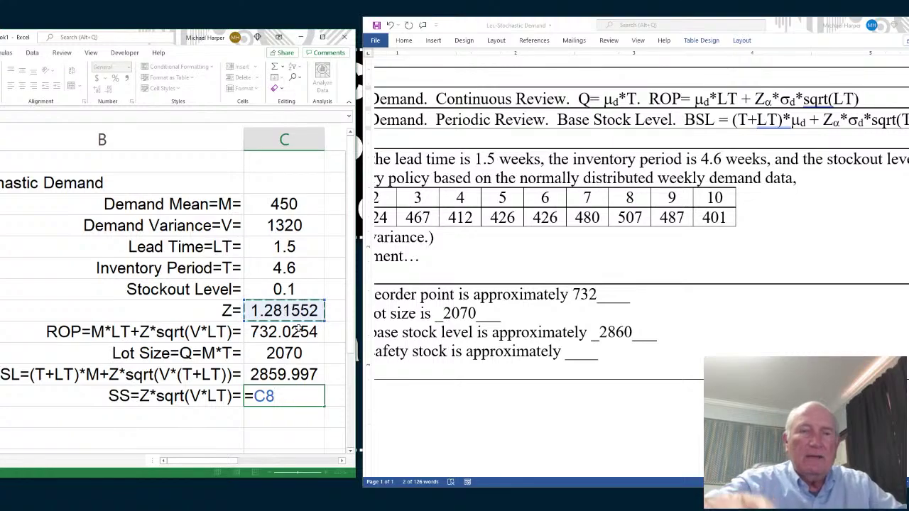
{"action": "type", "text": "*sqrt("}
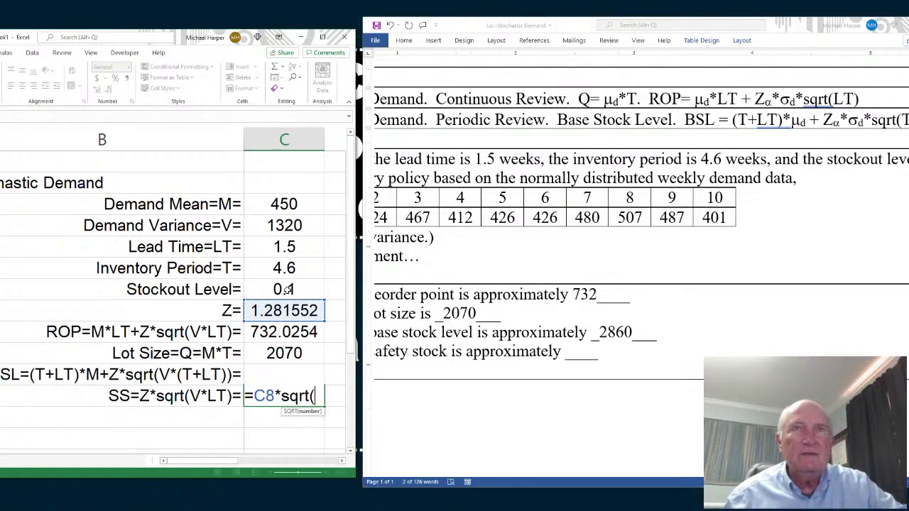
{"action": "left_click", "coordinate": [284, 225]}
{"action": "type", "text": "*"}
{"action": "left_click", "coordinate": [281, 247]}
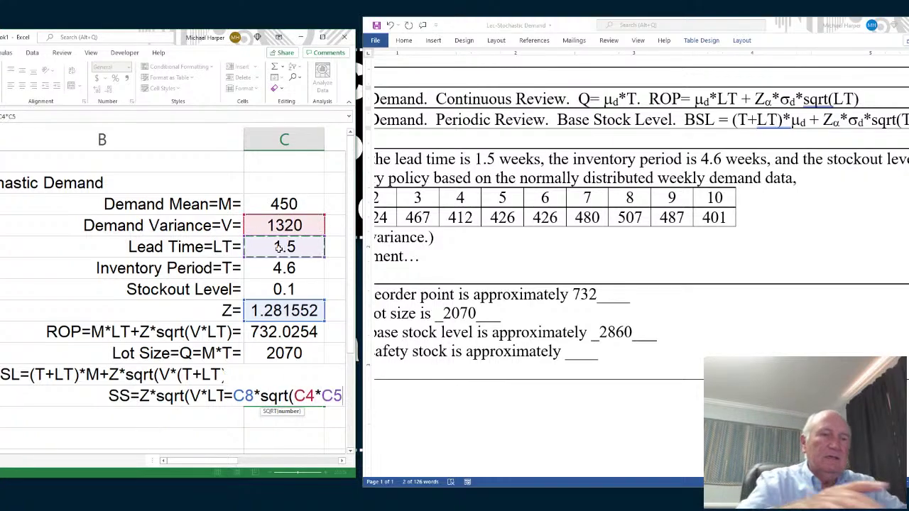
{"action": "type", "text": ")"}
{"action": "key", "text": "Return"}
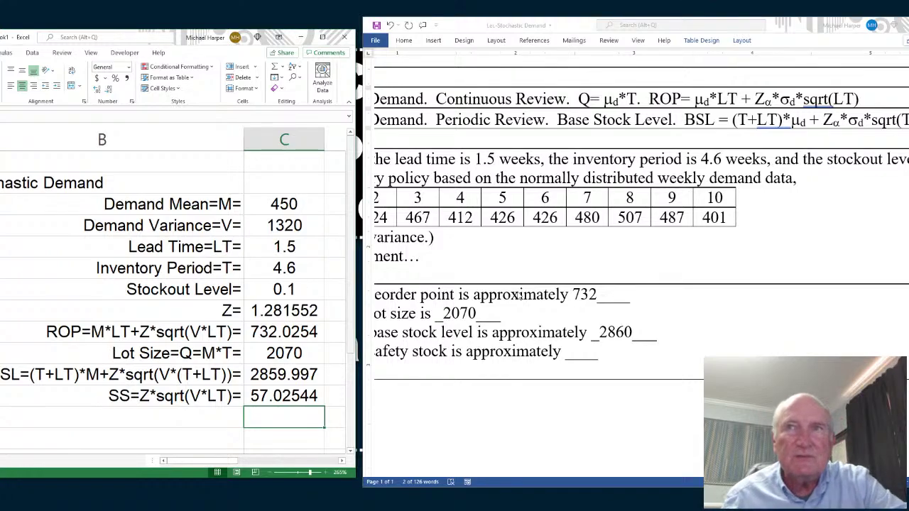
{"action": "key", "text": "alt+Tab"}
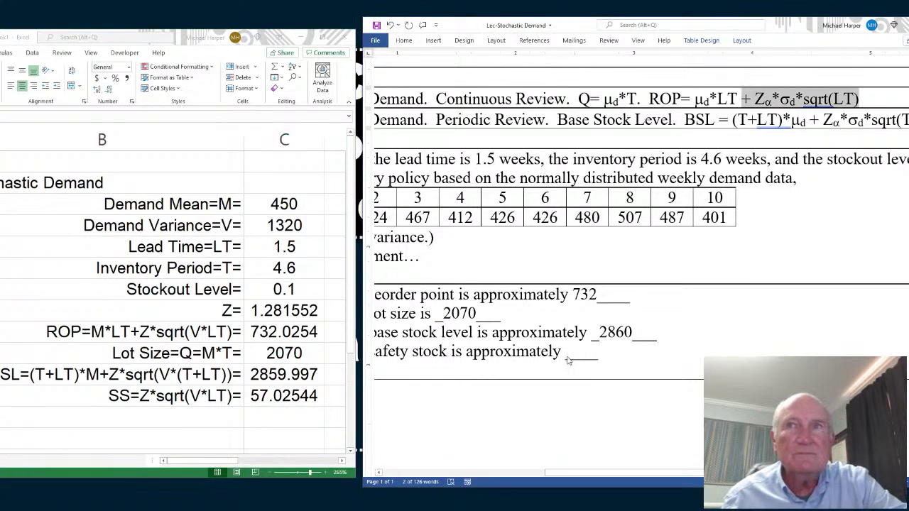
- Fill in 57 as Statement 4's approximate safety stock, then minimize the Excel window
{"action": "left_click", "coordinate": [567, 356]}
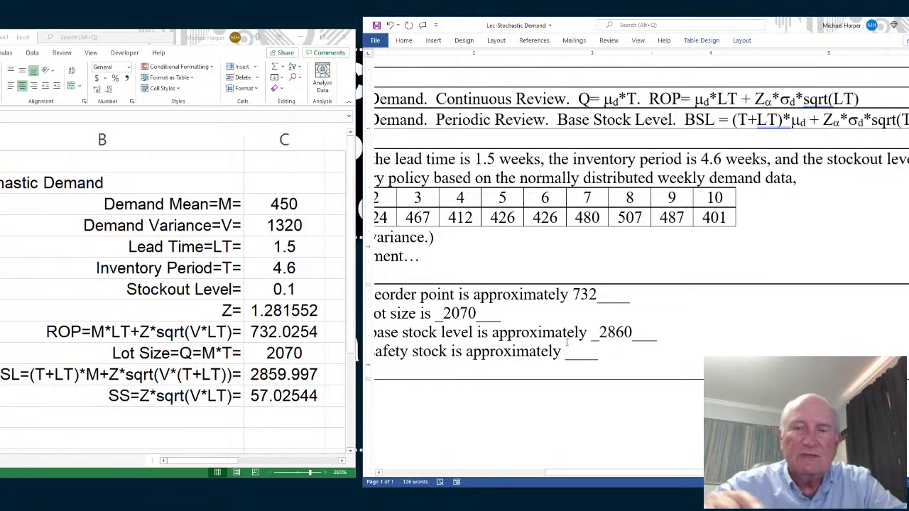
{"action": "type", "text": "57"}
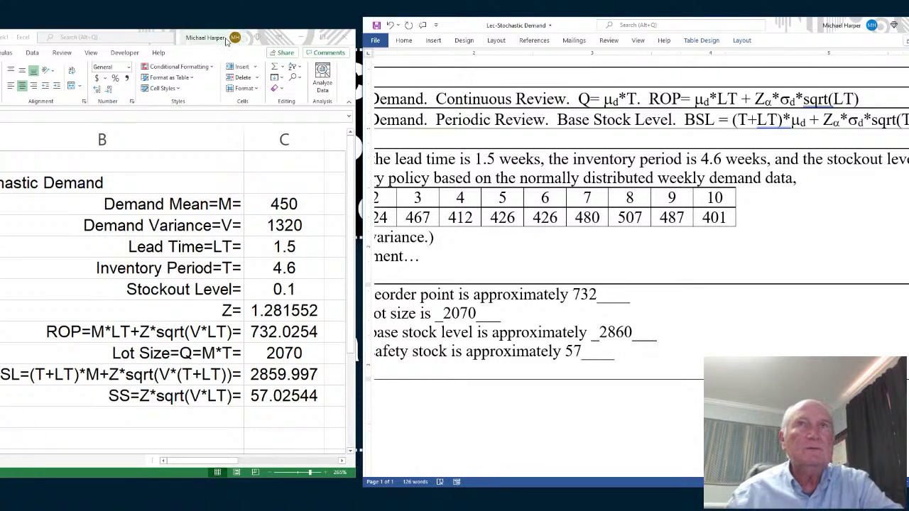
{"action": "left_click", "coordinate": [301, 38]}
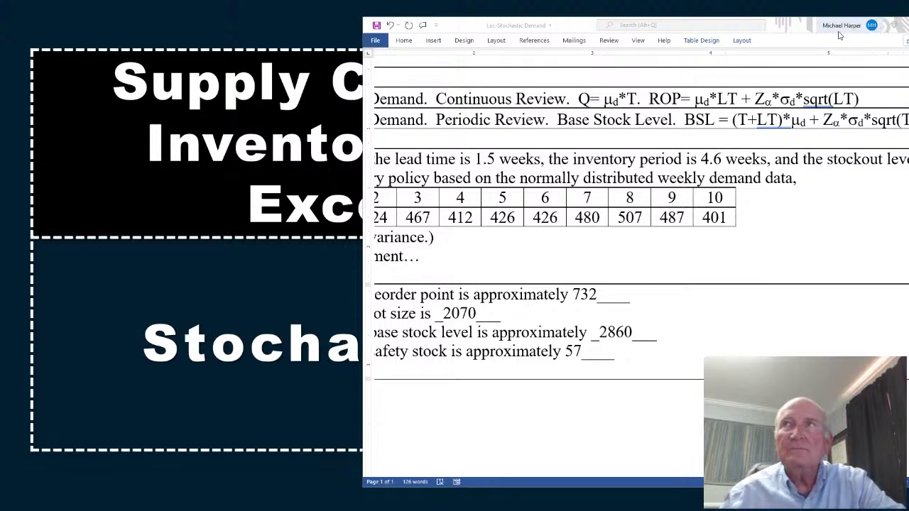
- Maximize the Word homework window so the title and all four filled statements are visible
{"action": "left_click_drag", "start_coordinate": [793, 30], "coordinate": [738, 31]}
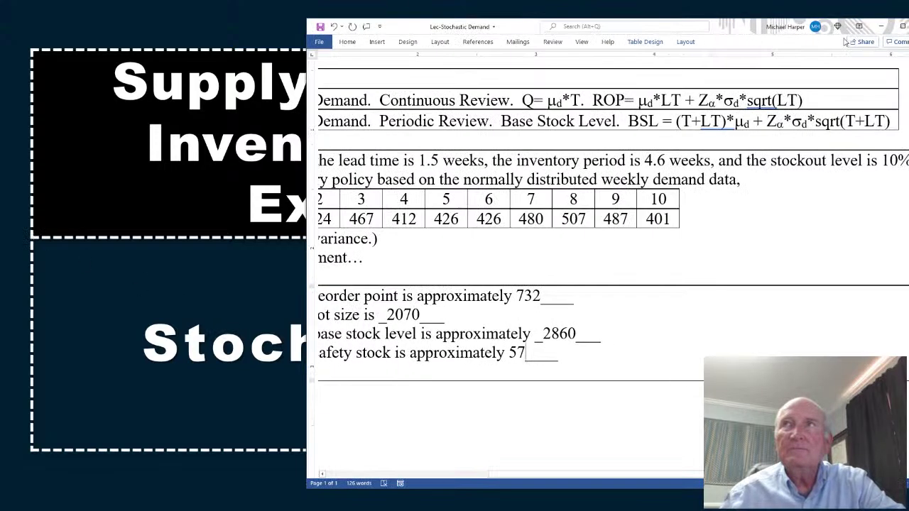
{"action": "left_click", "coordinate": [903, 27]}
{"action": "scroll", "coordinate": [475, 213], "scroll_direction": "up", "scroll_amount": 3}
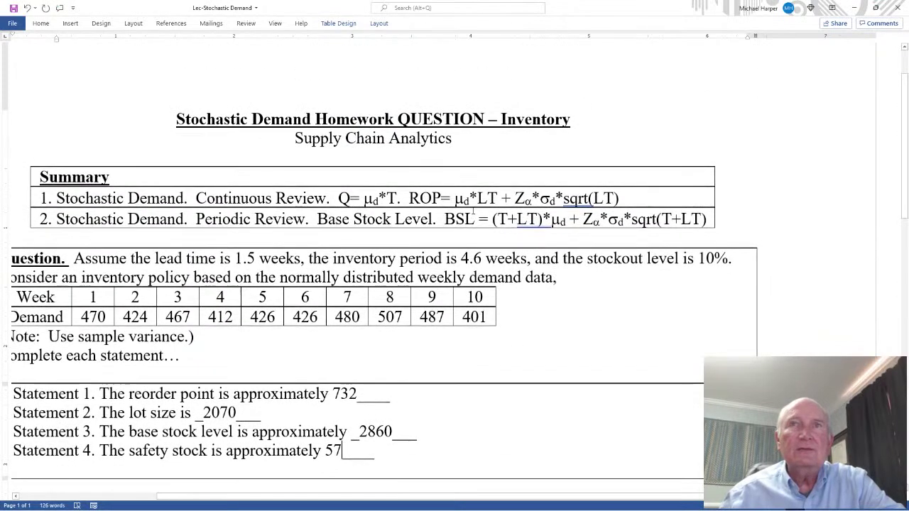
{"action": "scroll", "coordinate": [474, 211], "scroll_direction": "down", "scroll_amount": 1}
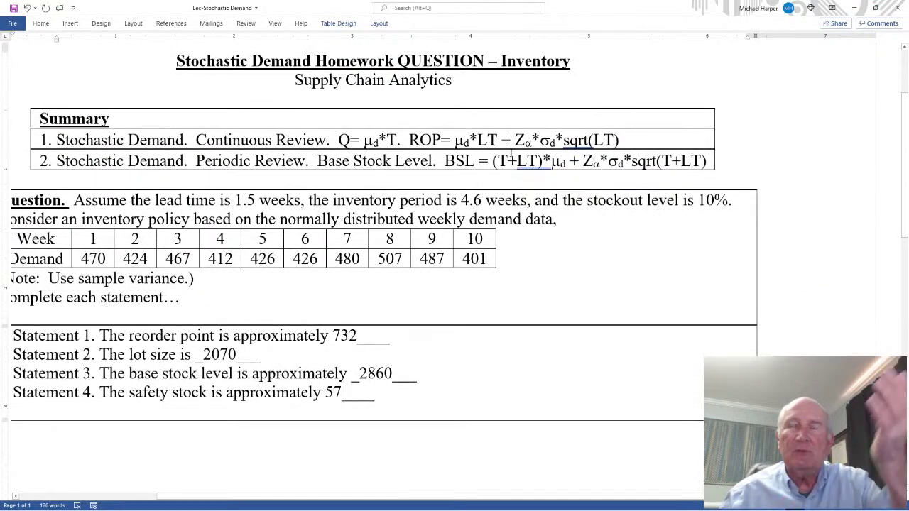